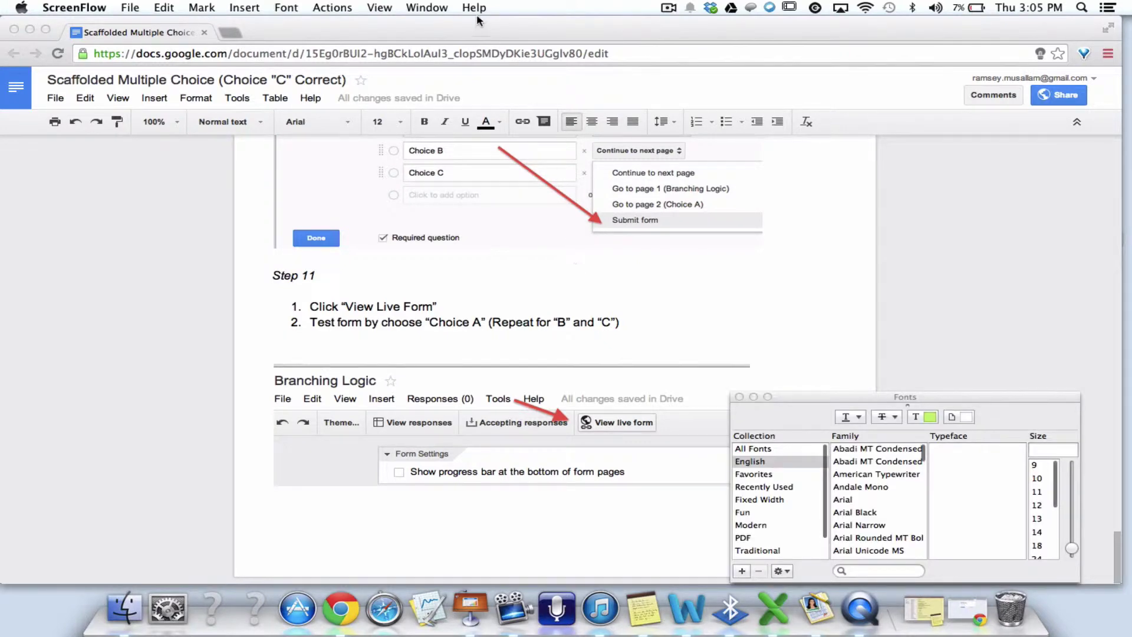
# Open Google Drive in a new browser tab and start creating a new file
pyautogui.click(476, 20)
pyautogui.press('super+t')
pyautogui.write('drive.google.com')
pyautogui.press('Return')
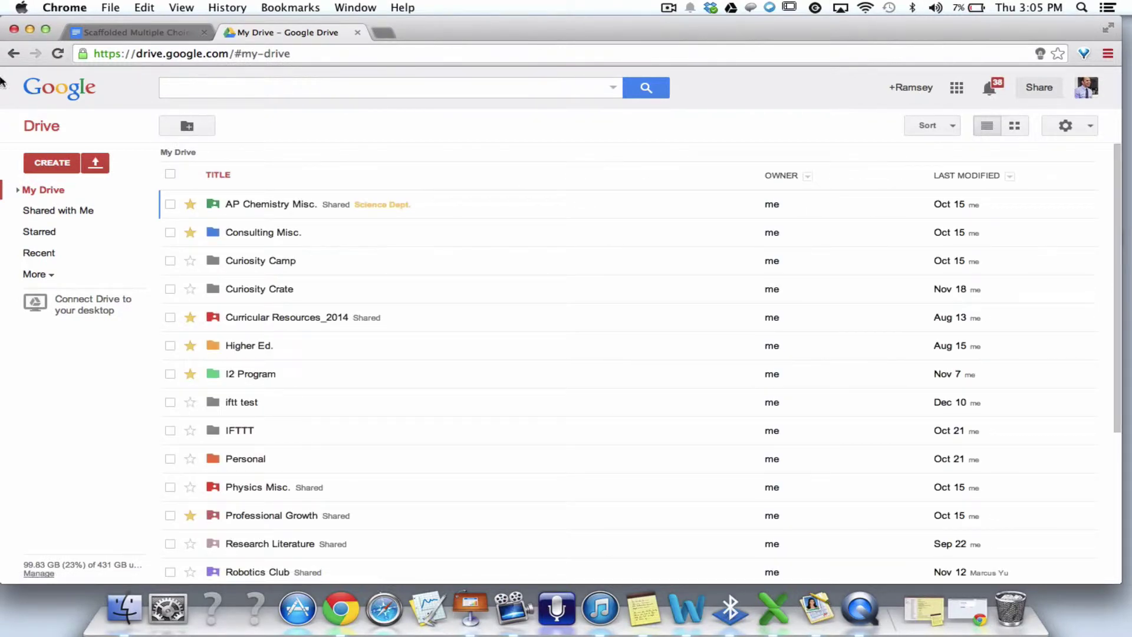
pyautogui.click(52, 162)
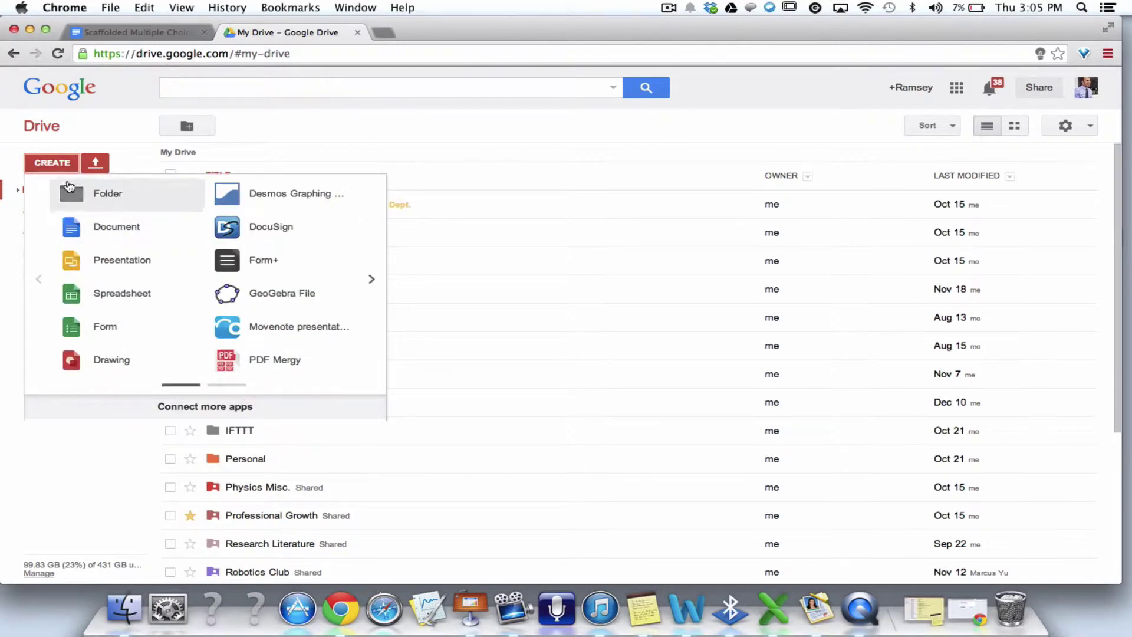
# Create a blank form titled 'Branching Logic Example' with the Default theme
pyautogui.click(106, 327)
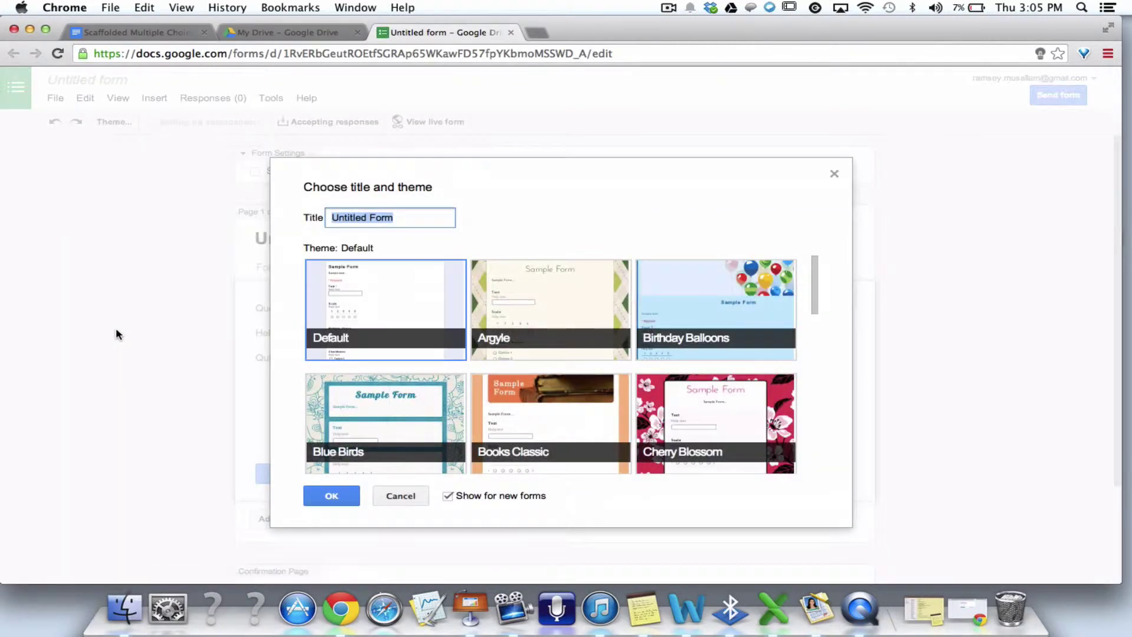
pyautogui.write('Branching Logic Example')
pyautogui.click(326, 497)
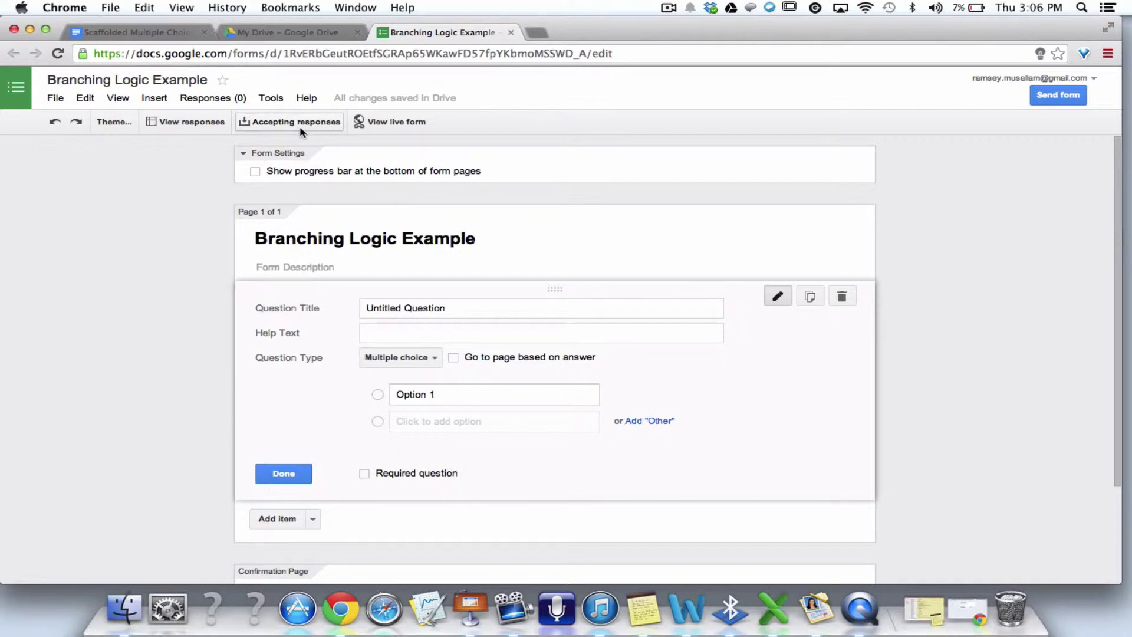
# Open the form's responses spreadsheet, check it in Drive, and return to the form editor
pyautogui.click(200, 122)
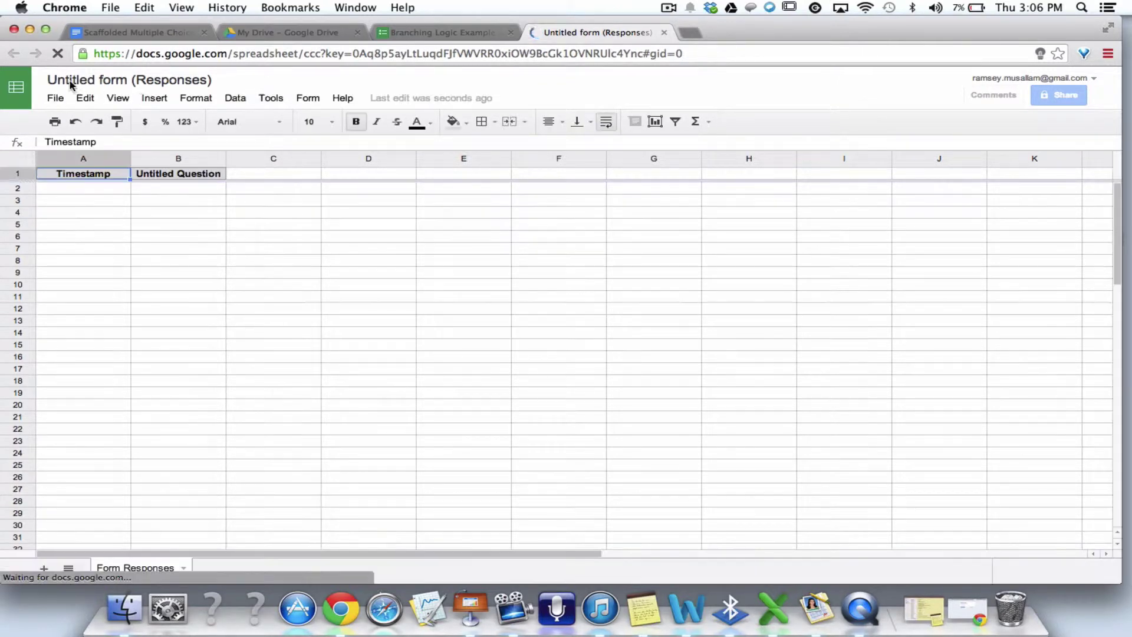
pyautogui.click(423, 39)
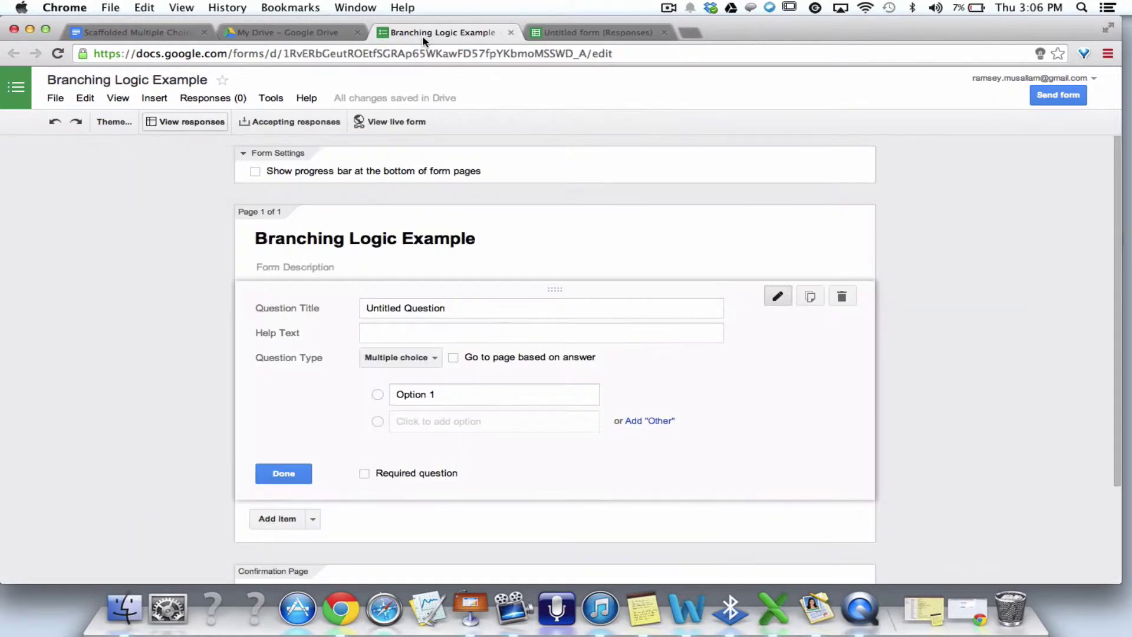
pyautogui.click(298, 33)
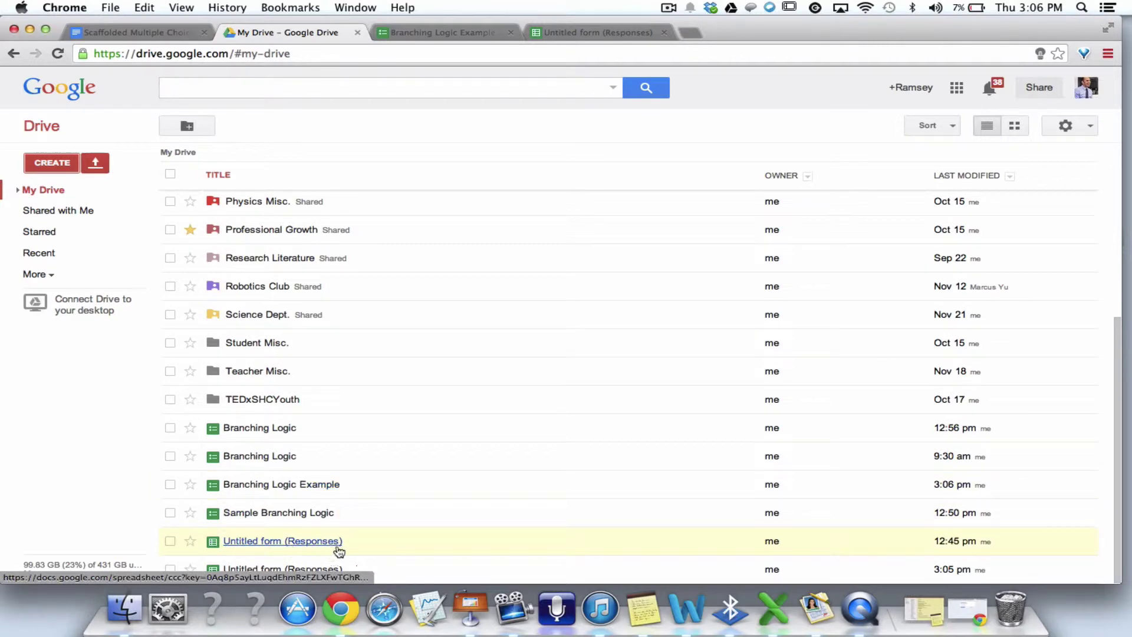
pyautogui.click(284, 542)
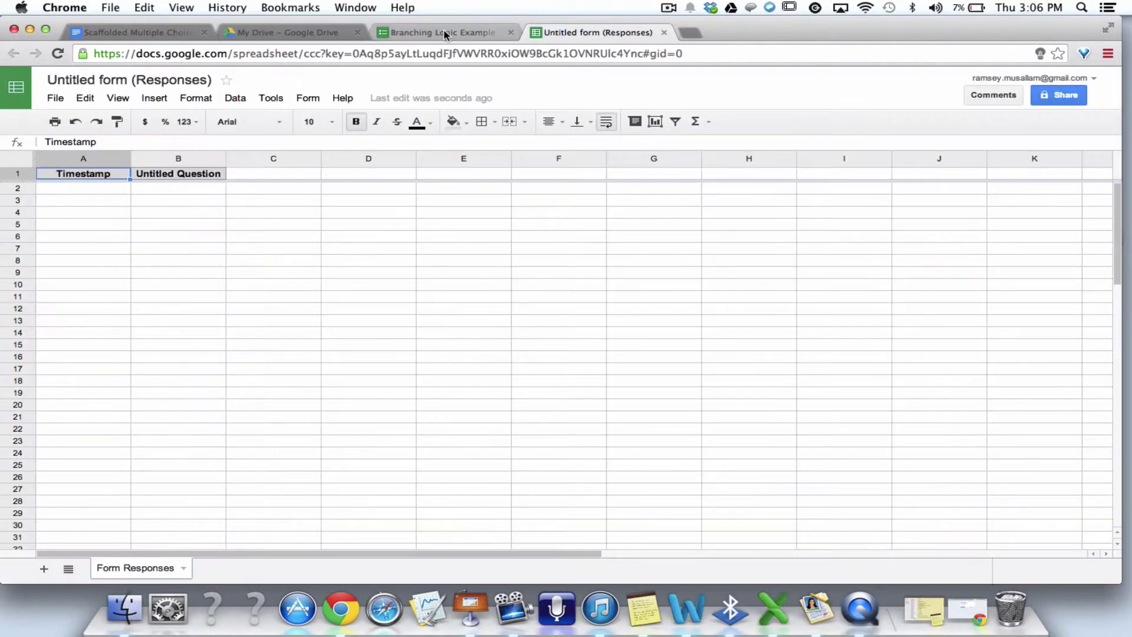
pyautogui.click(446, 34)
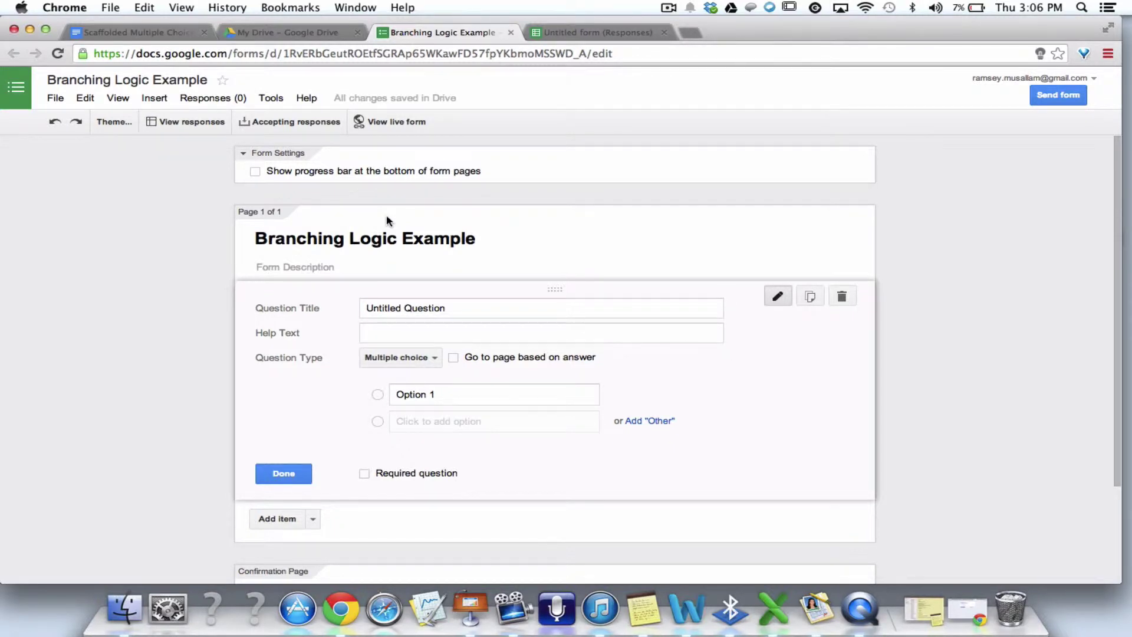
# Give the question the options Choice A, Choice B and Choice C, and title it 'Question 1'
pyautogui.click(307, 267)
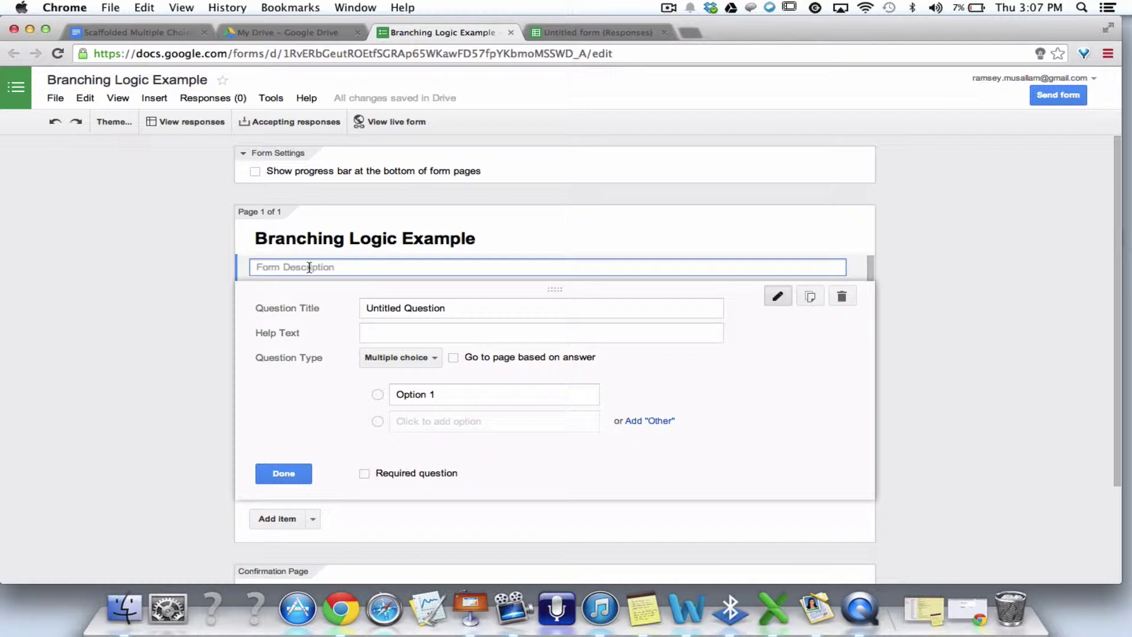
pyautogui.click(448, 394)
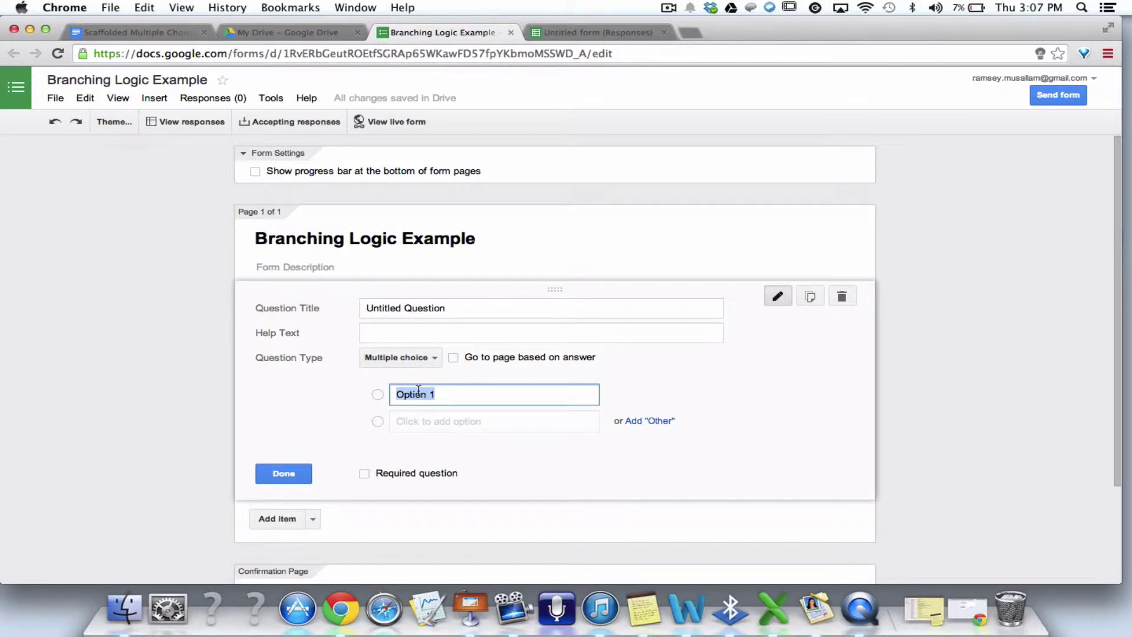
pyautogui.write('Choice A')
pyautogui.press('Return')
pyautogui.write('Choice B')
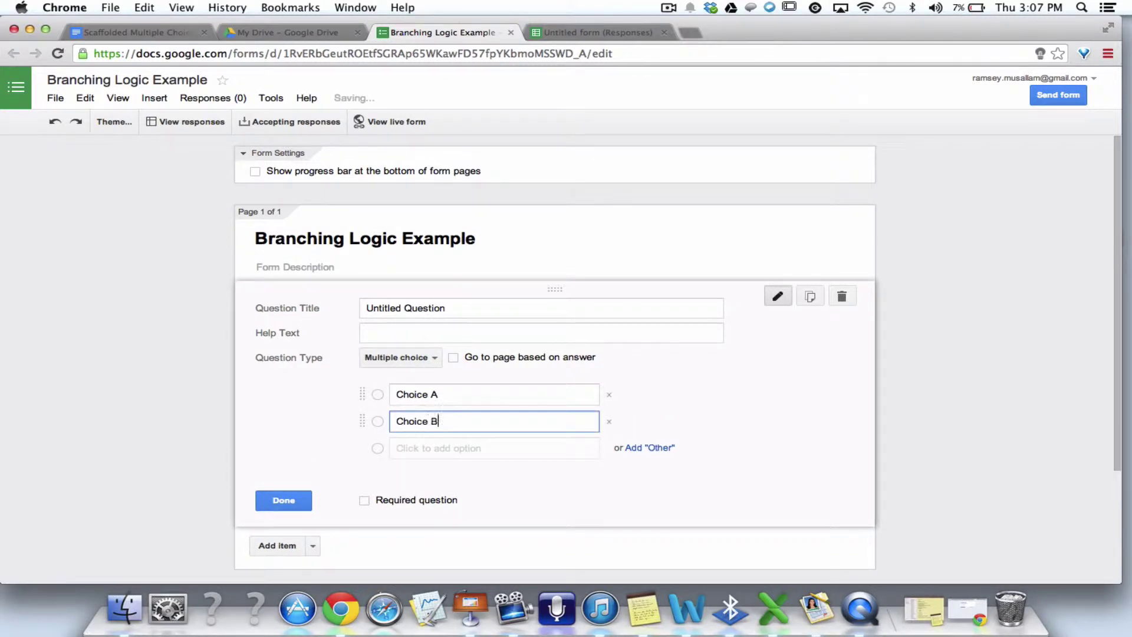
pyautogui.press('Return')
pyautogui.write('Choice C')
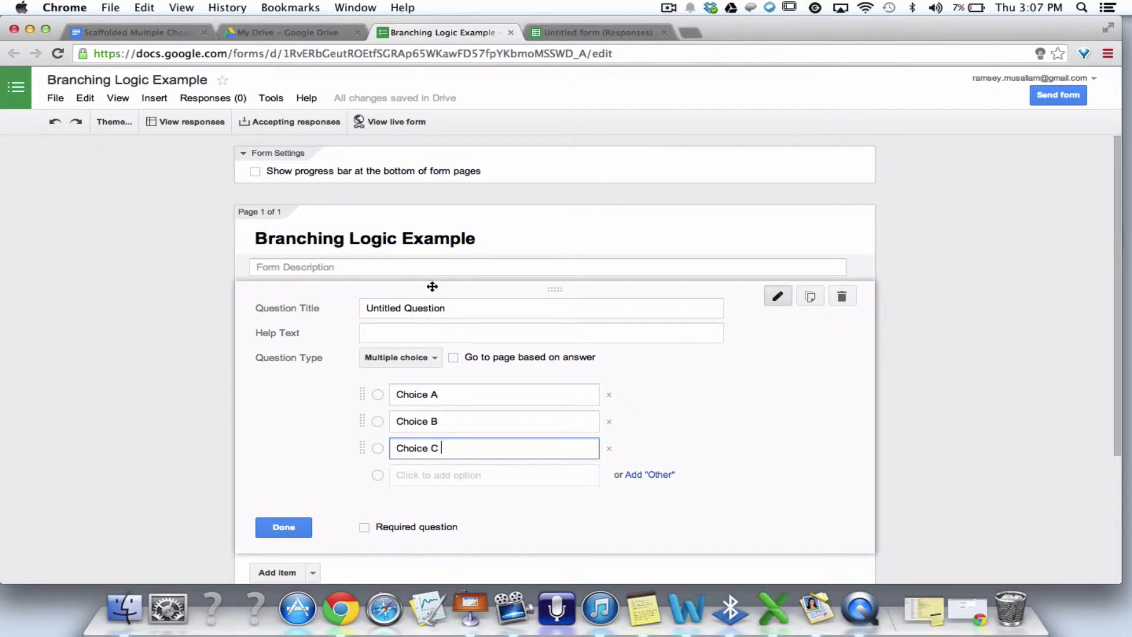
pyautogui.moveTo(445, 306); pyautogui.dragTo(276, 304)
pyautogui.write('Question 1')
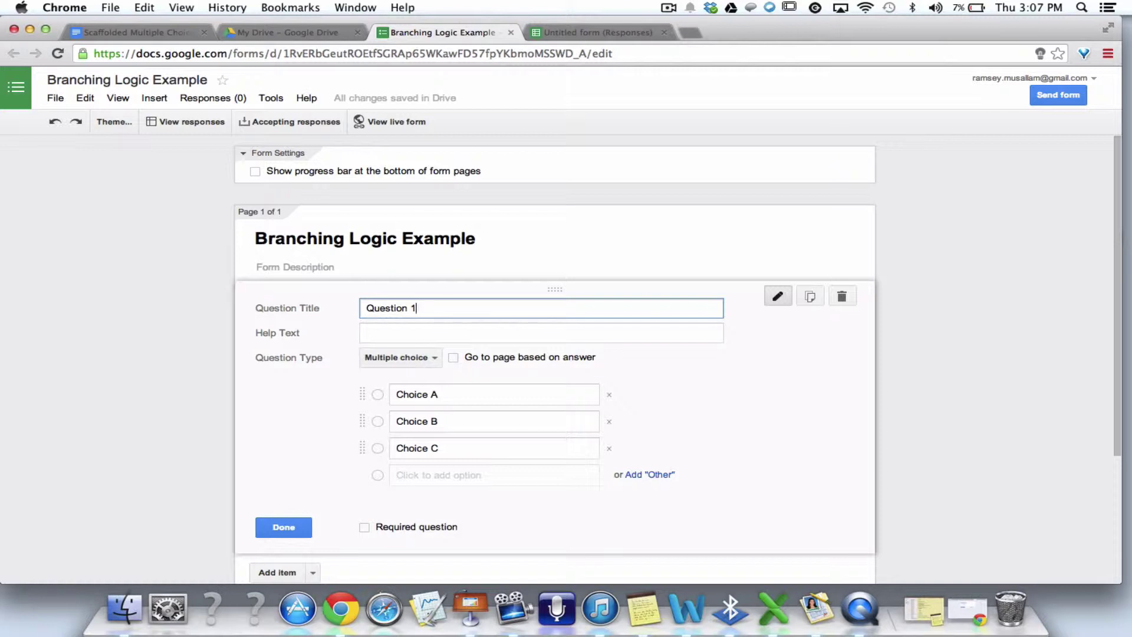
# Set the form description to 'Insert text, or video, etc.'
pyautogui.click(325, 268)
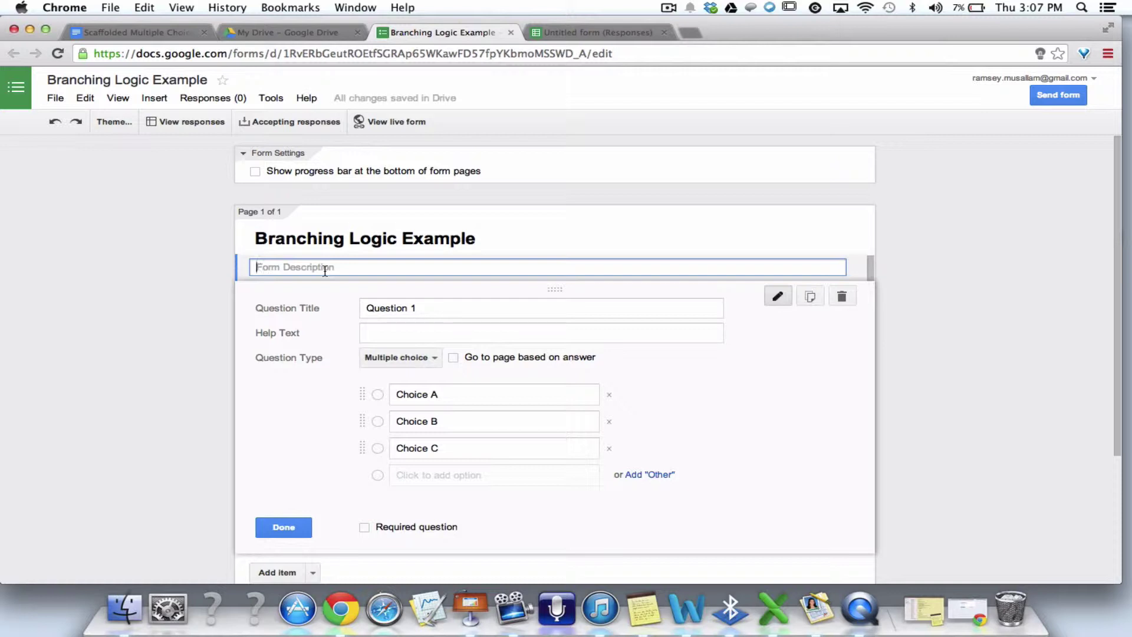
pyautogui.write('Insert text, or video, or')
pyautogui.press('BackSpace')
pyautogui.press('BackSpace')
pyautogui.write('etc.')
# Review the Choice A, B and C answers and mark Question 1 as required
pyautogui.click(441, 393)
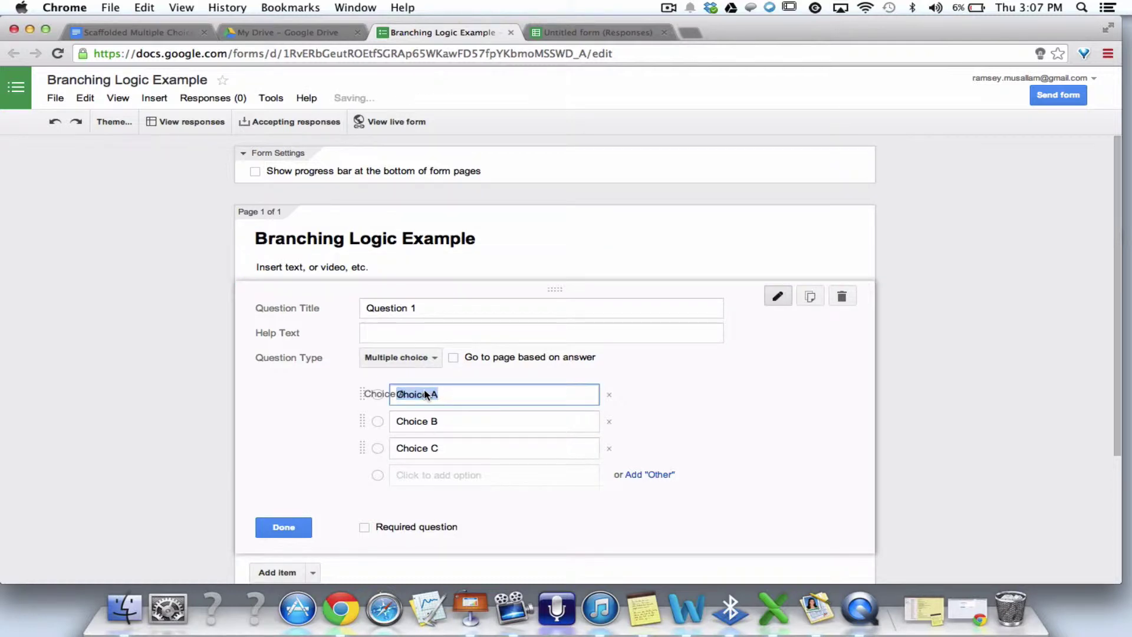
pyautogui.click(443, 415)
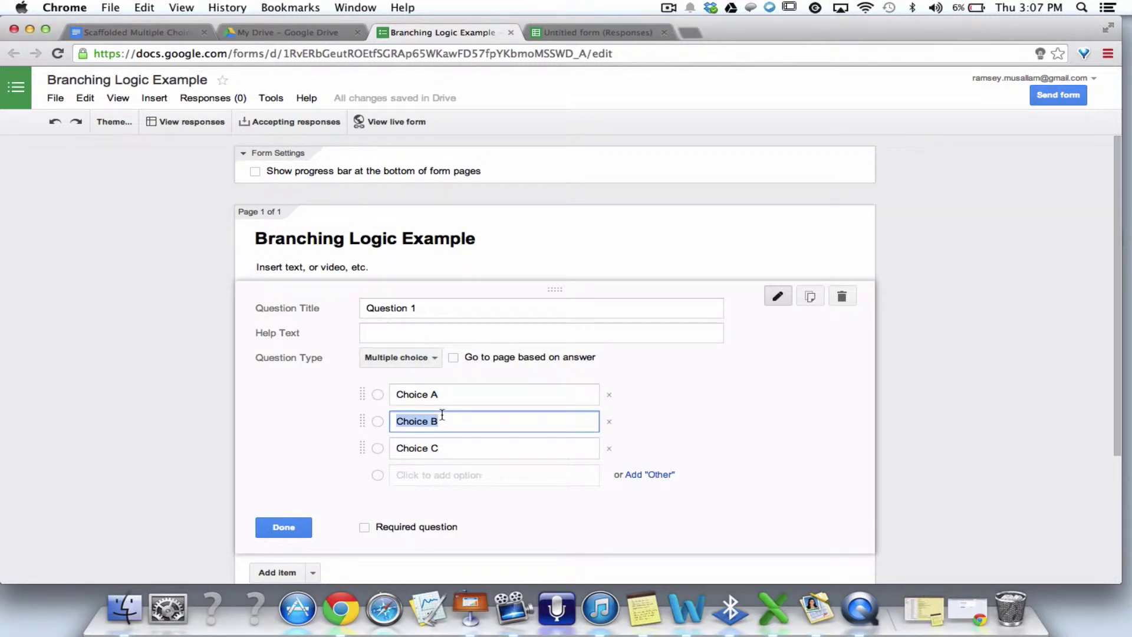
pyautogui.click(447, 395)
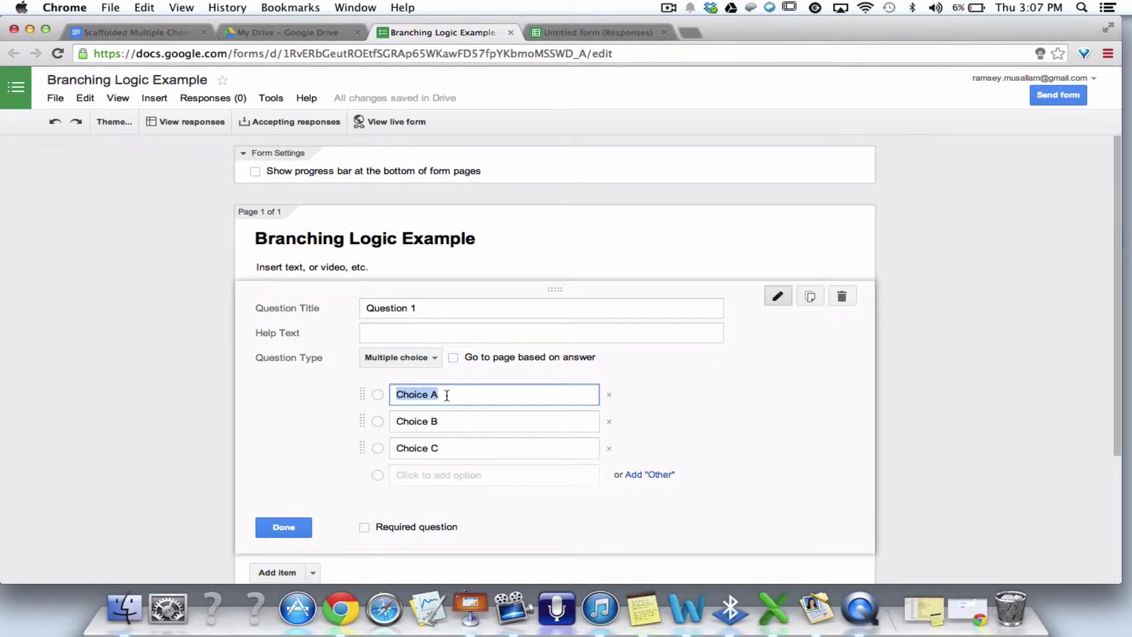
pyautogui.click(447, 395)
pyautogui.moveTo(447, 395); pyautogui.dragTo(383, 392)
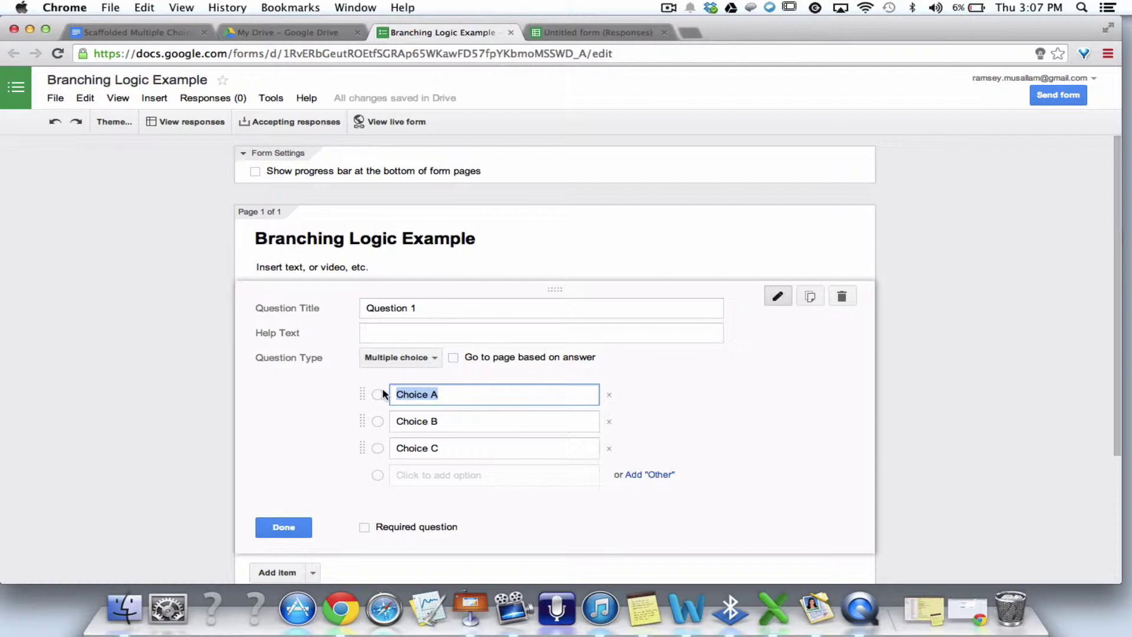
pyautogui.click(451, 421)
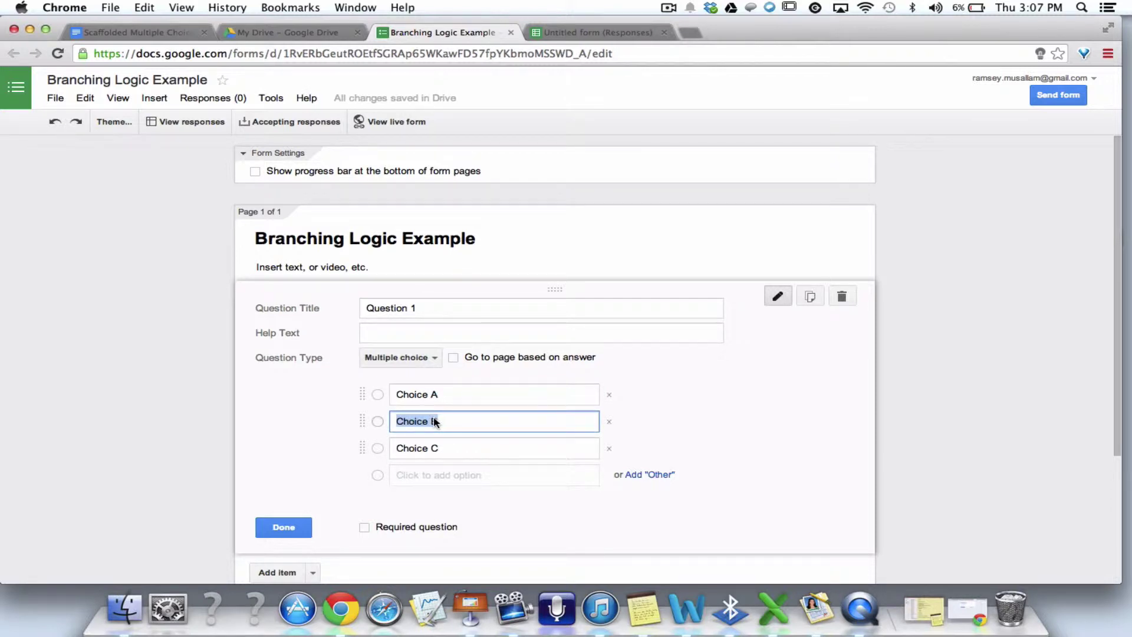
pyautogui.click(447, 447)
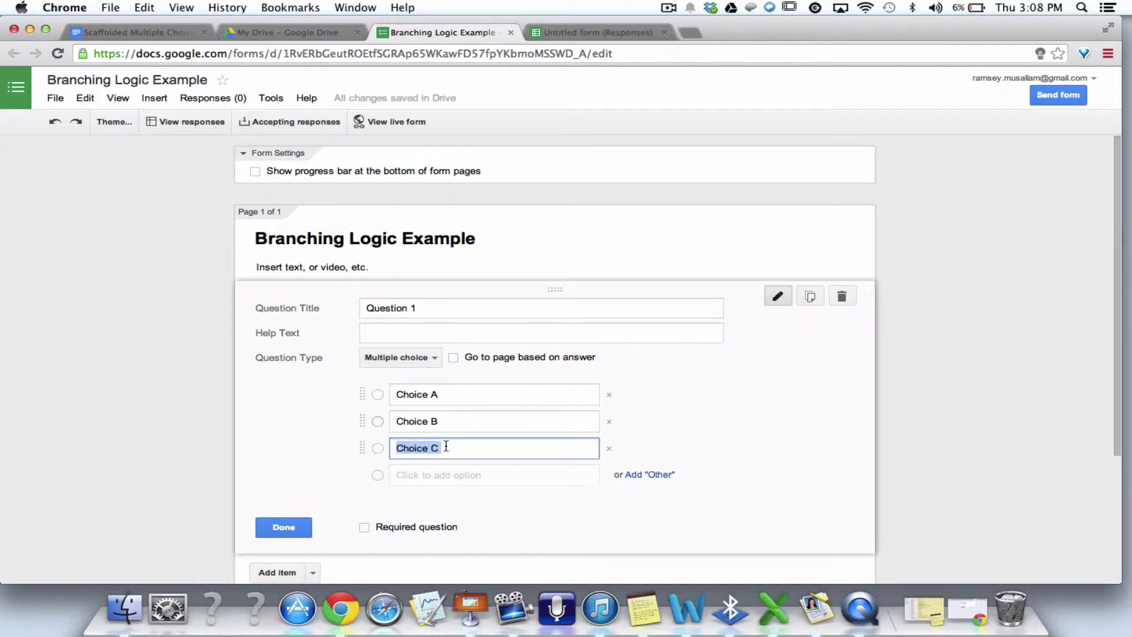
pyautogui.scroll(-2, 737, 377)
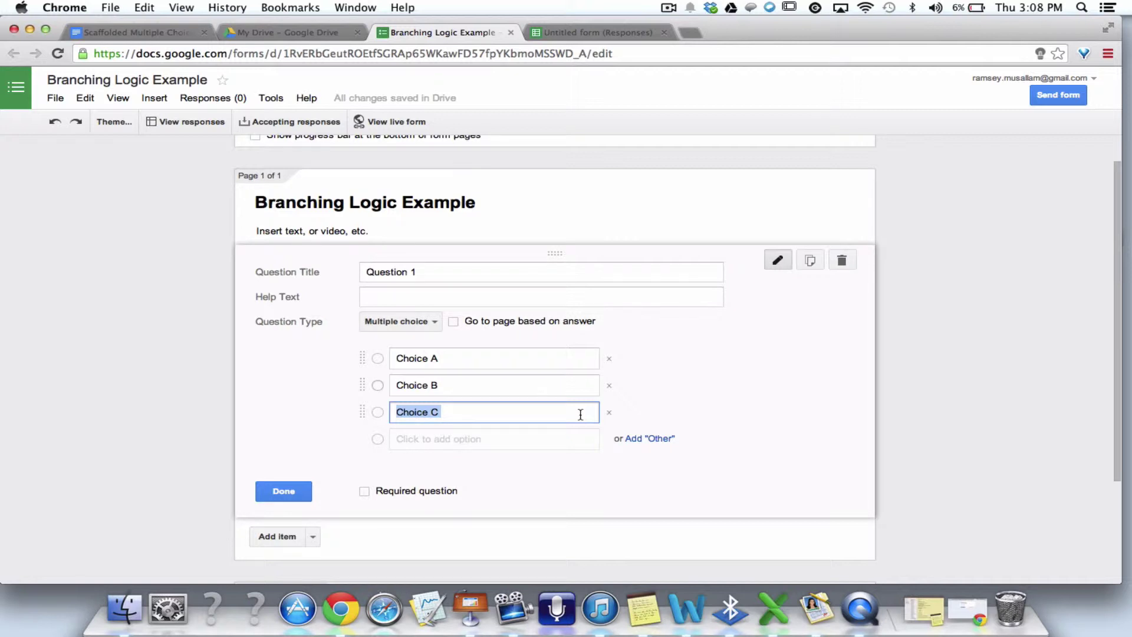
pyautogui.click(364, 493)
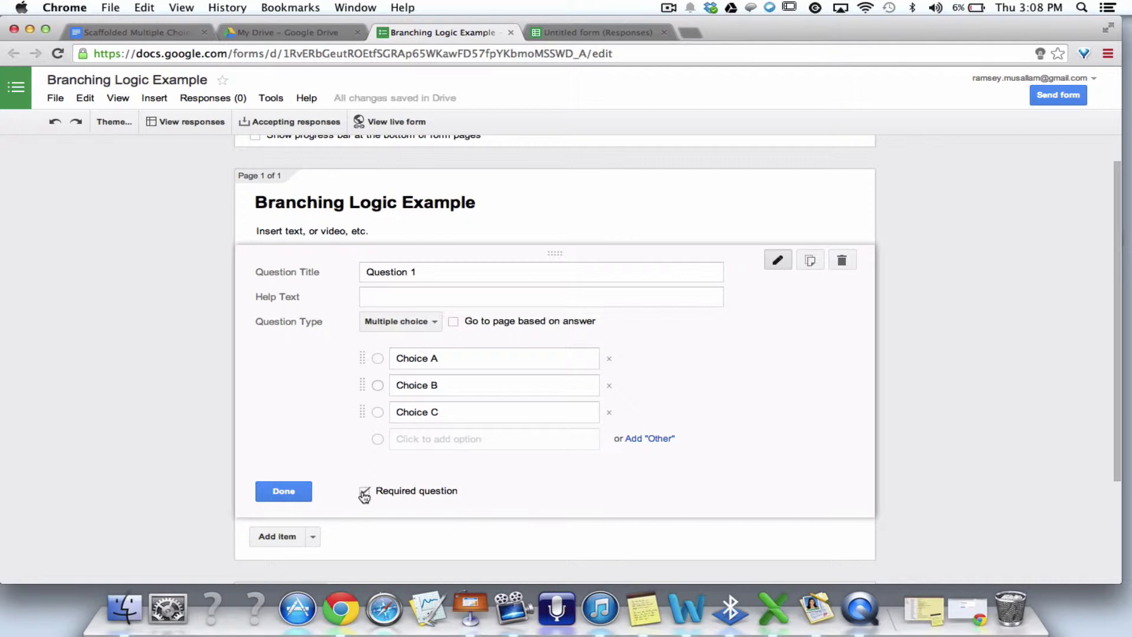
# Add a page break after Question 1 with the page titled 'Choice A'
pyautogui.click(285, 491)
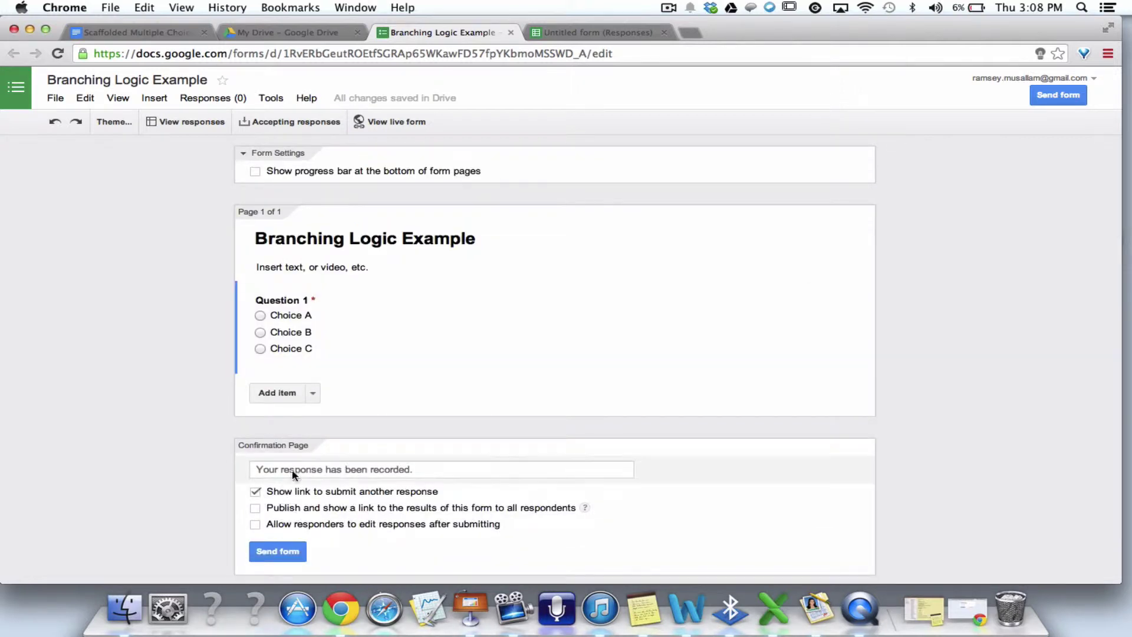
pyautogui.click(312, 391)
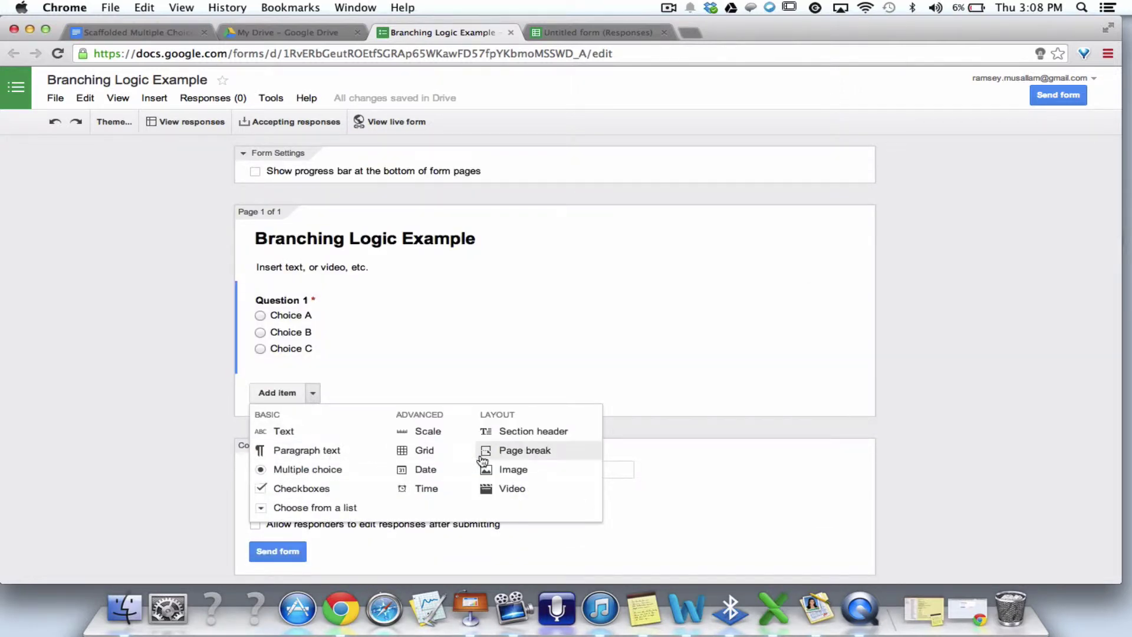
pyautogui.click(513, 453)
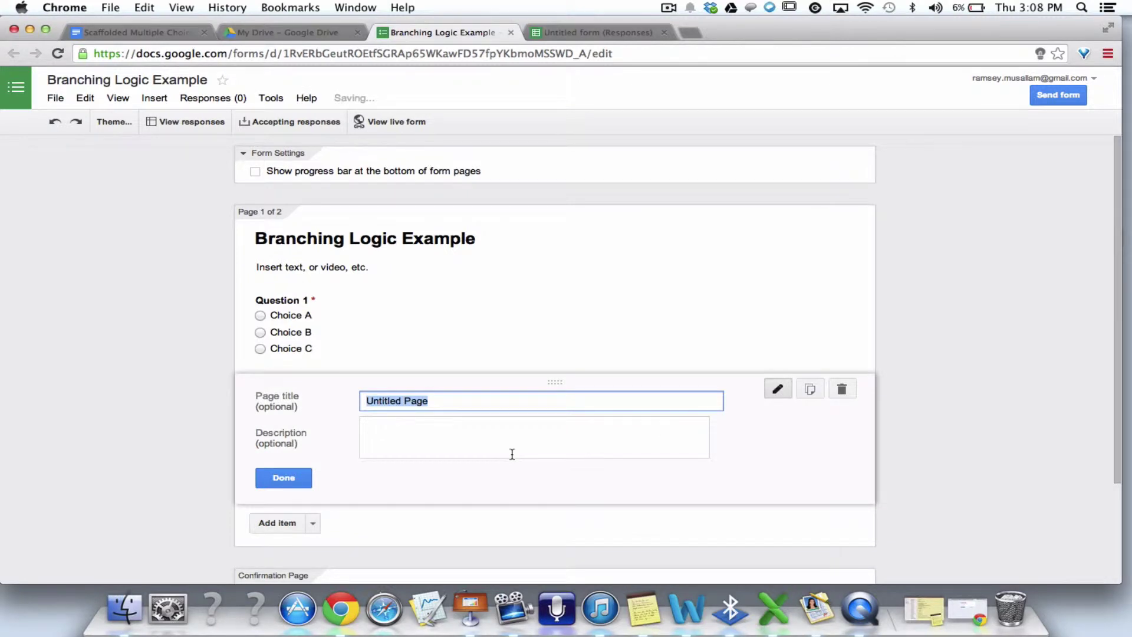
pyautogui.write('Choice A')
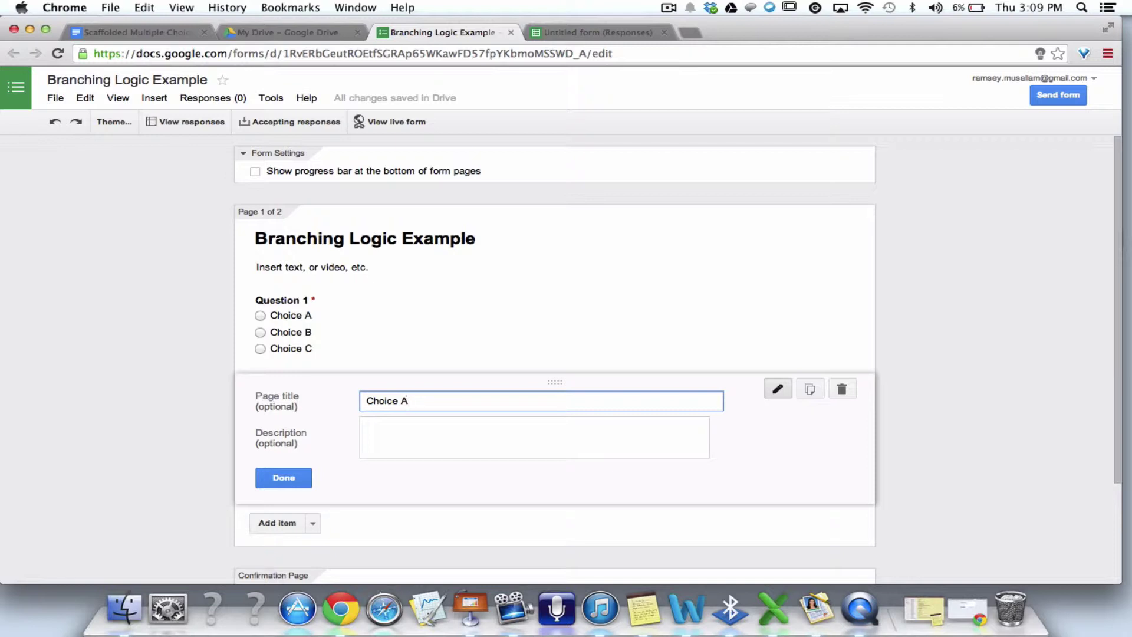
pyautogui.click(510, 441)
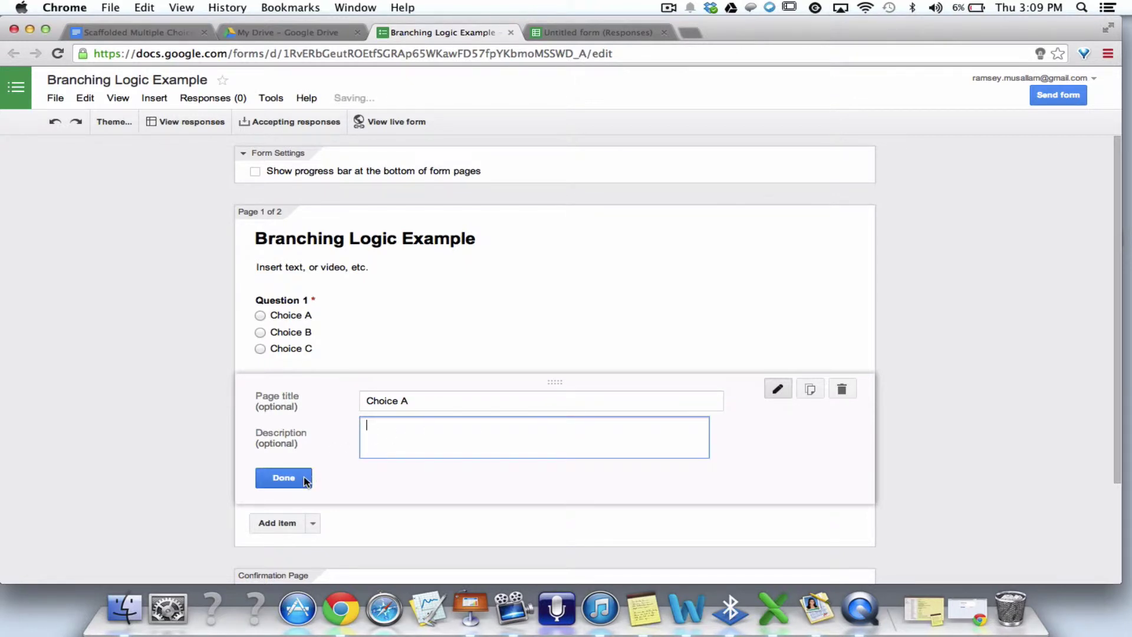
pyautogui.click(306, 482)
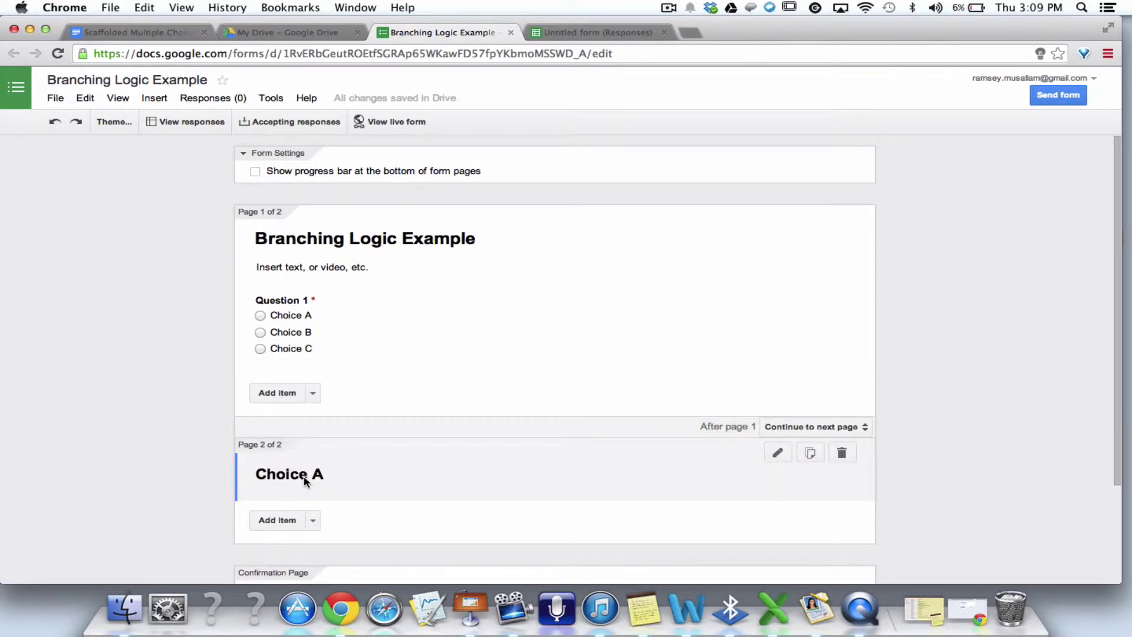
# Add a Paragraph text question 'Watch video below and write a summary that describes your mistakes?' to the Choice A page
pyautogui.scroll(-3, 418, 459)
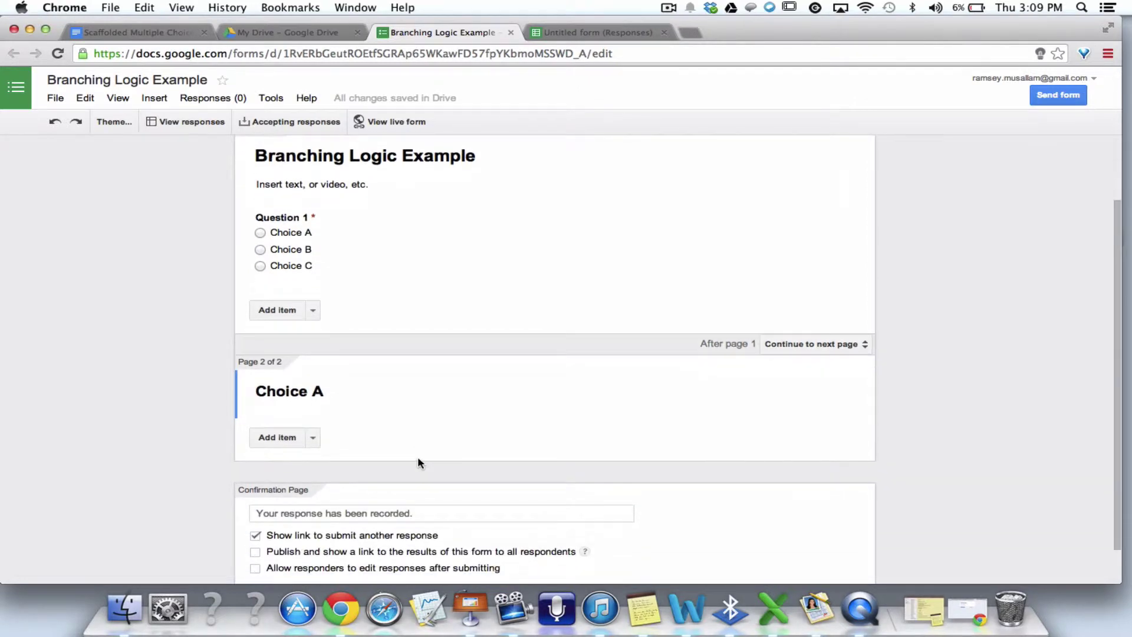
pyautogui.click(313, 442)
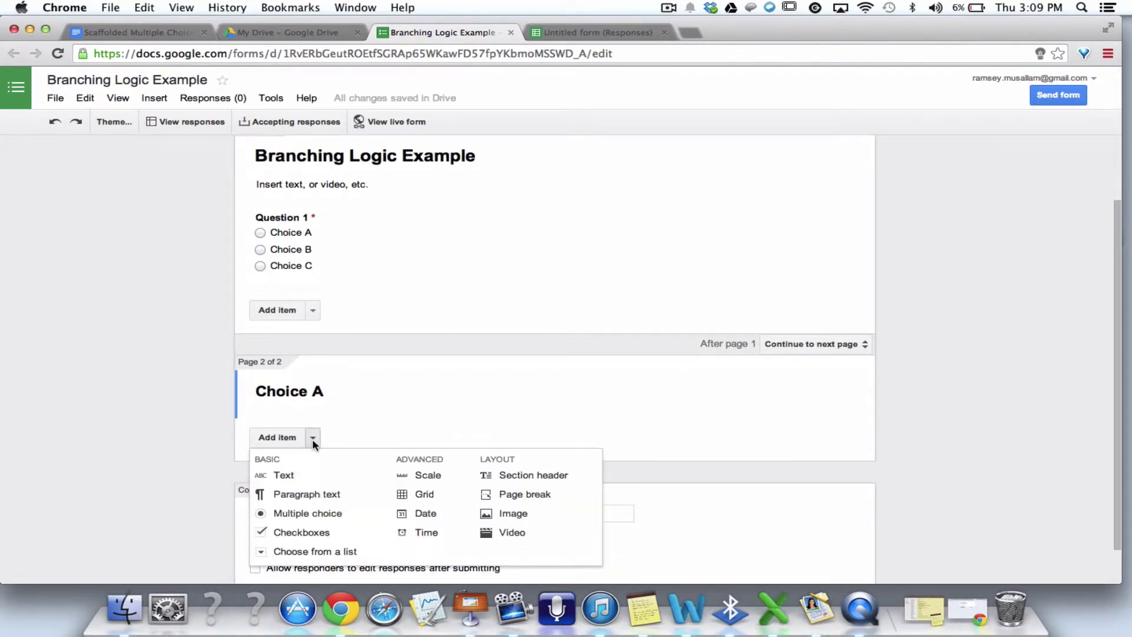
pyautogui.click(324, 498)
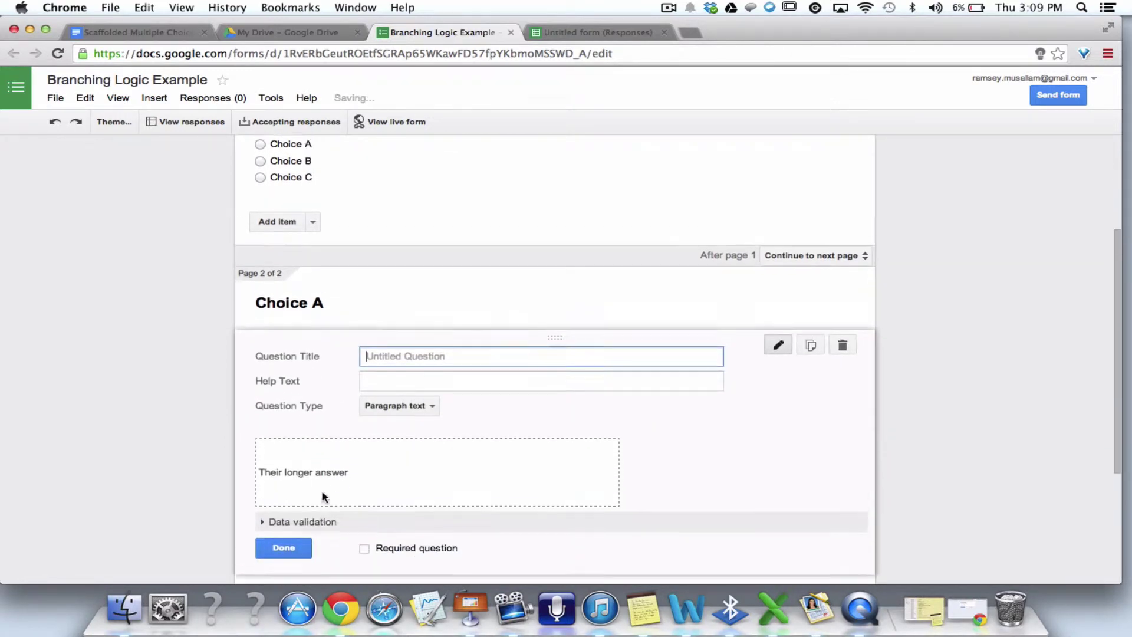
pyautogui.write('Watch ')
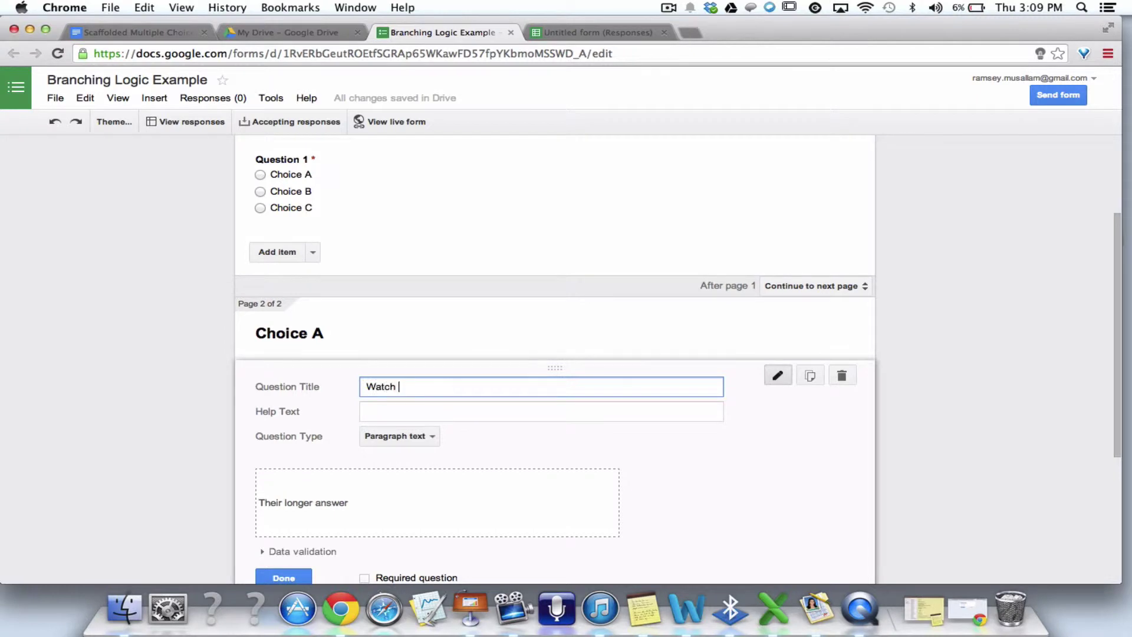
pyautogui.write('video below and write a summary tha')
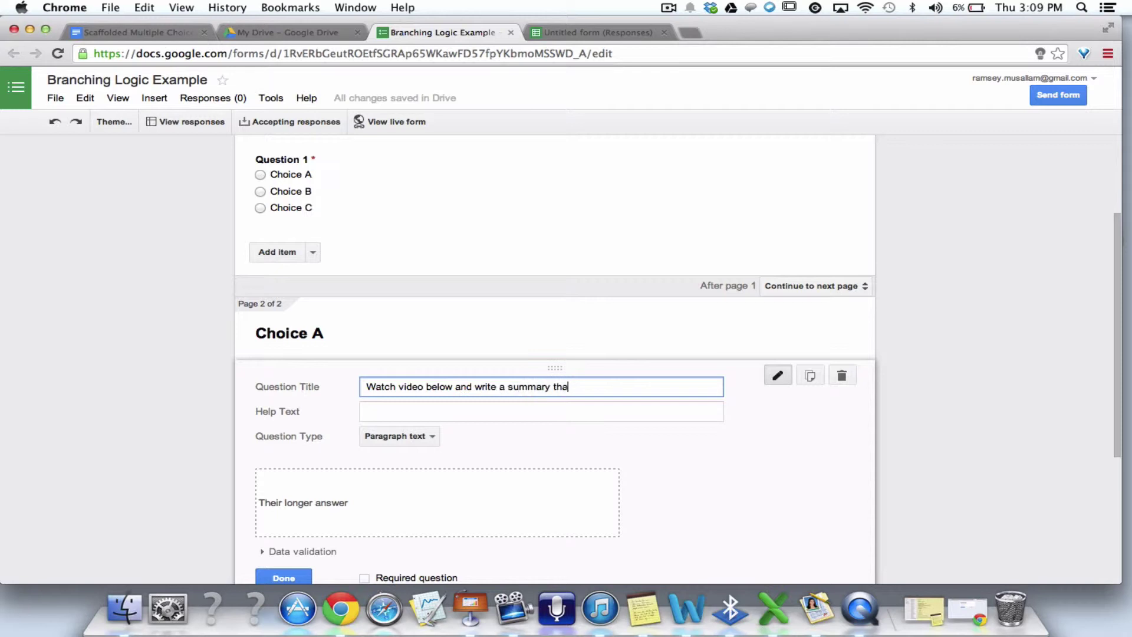
pyautogui.write('t describes your mistakes?')
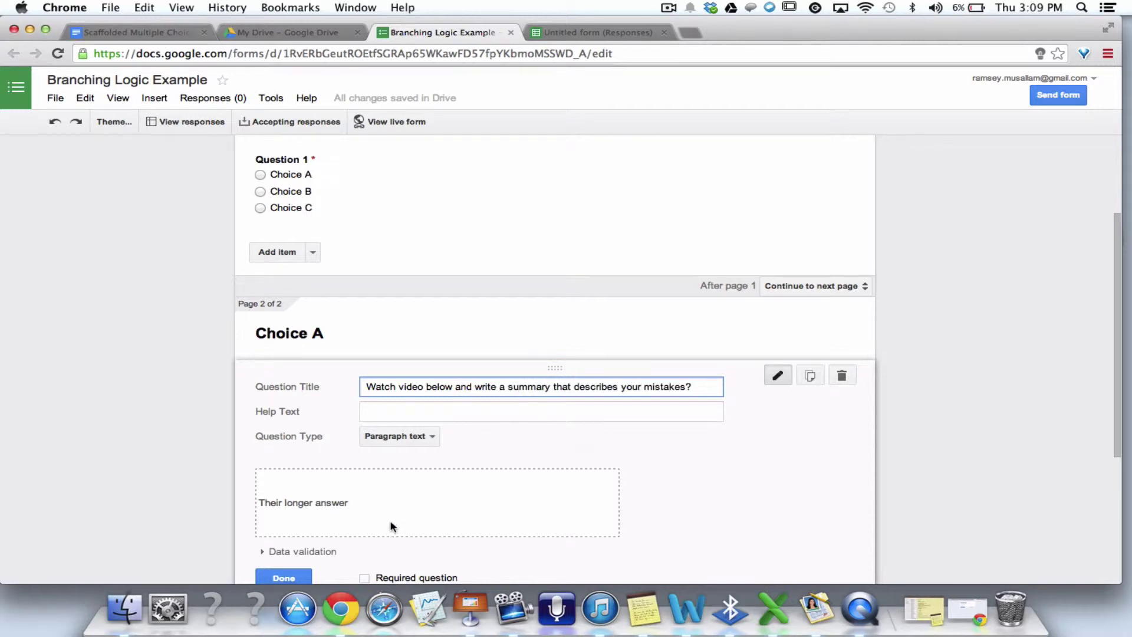
pyautogui.scroll(-1, 392, 526)
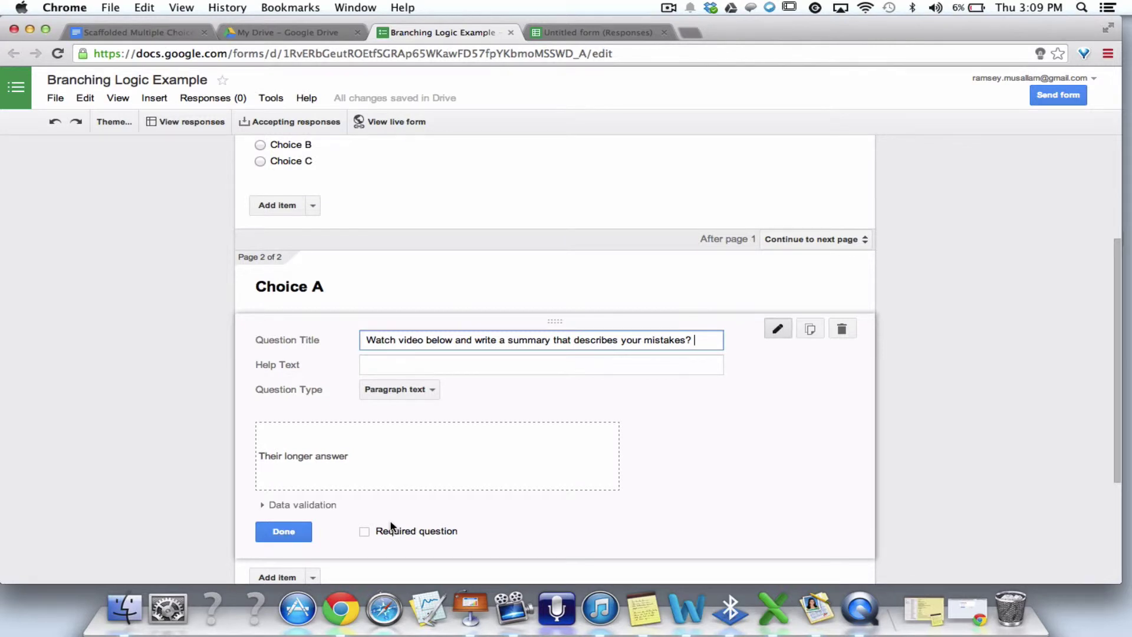
pyautogui.scroll(-2, 391, 527)
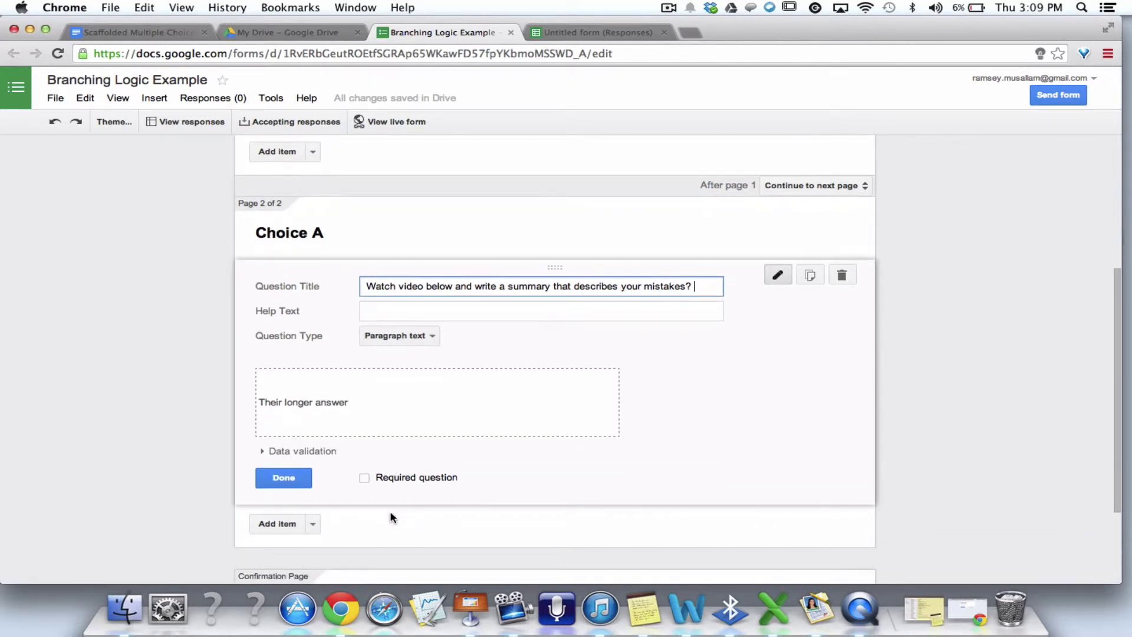
pyautogui.click(292, 479)
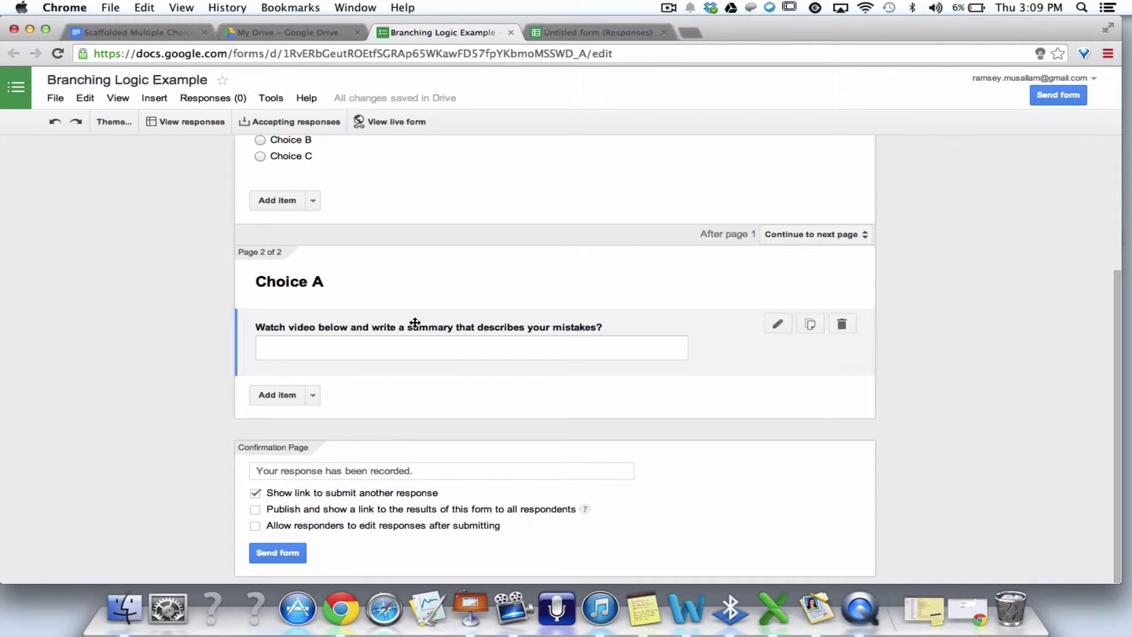
pyautogui.moveTo(624, 331)
# Add a new page break titled 'Choice B' after the Choice A page
pyautogui.scroll(4, 578, 380)
pyautogui.scroll(-4, 579, 380)
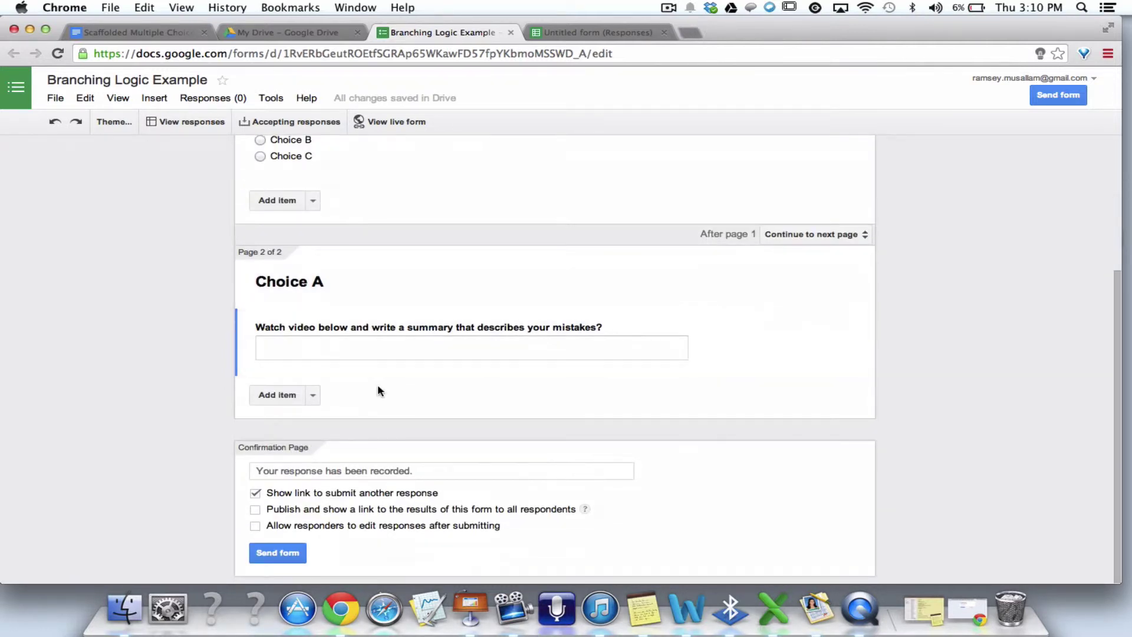
pyautogui.click(313, 394)
pyautogui.click(525, 456)
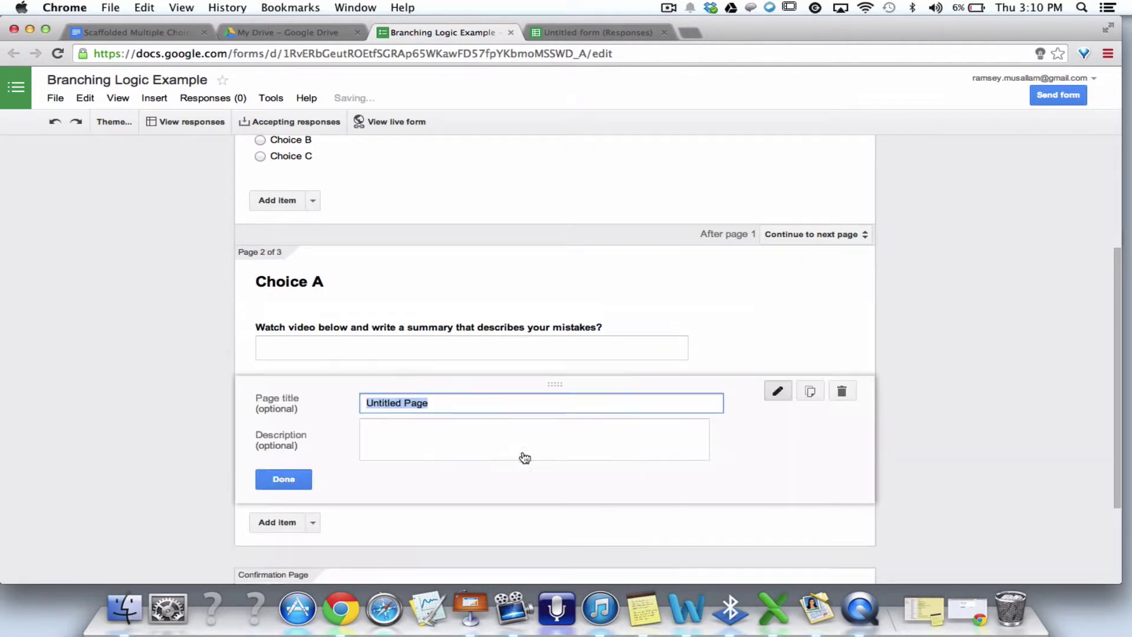
pyautogui.write('Choice B')
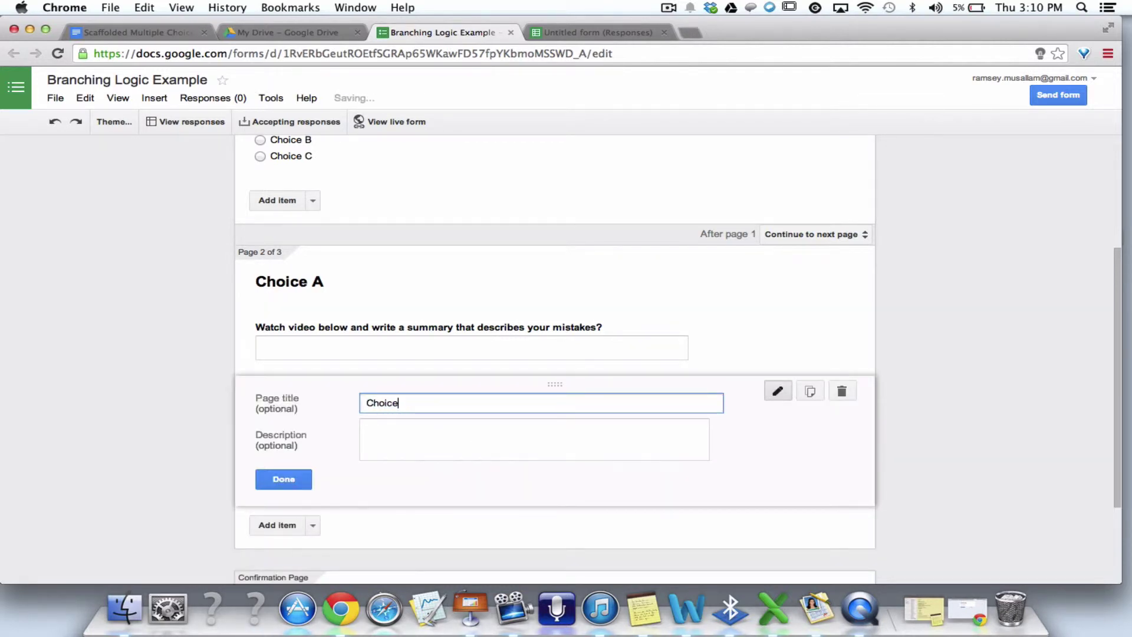
pyautogui.click(296, 483)
# Add a Paragraph text question titled 'Watch video belwo and write a summary that....'
pyautogui.click(312, 395)
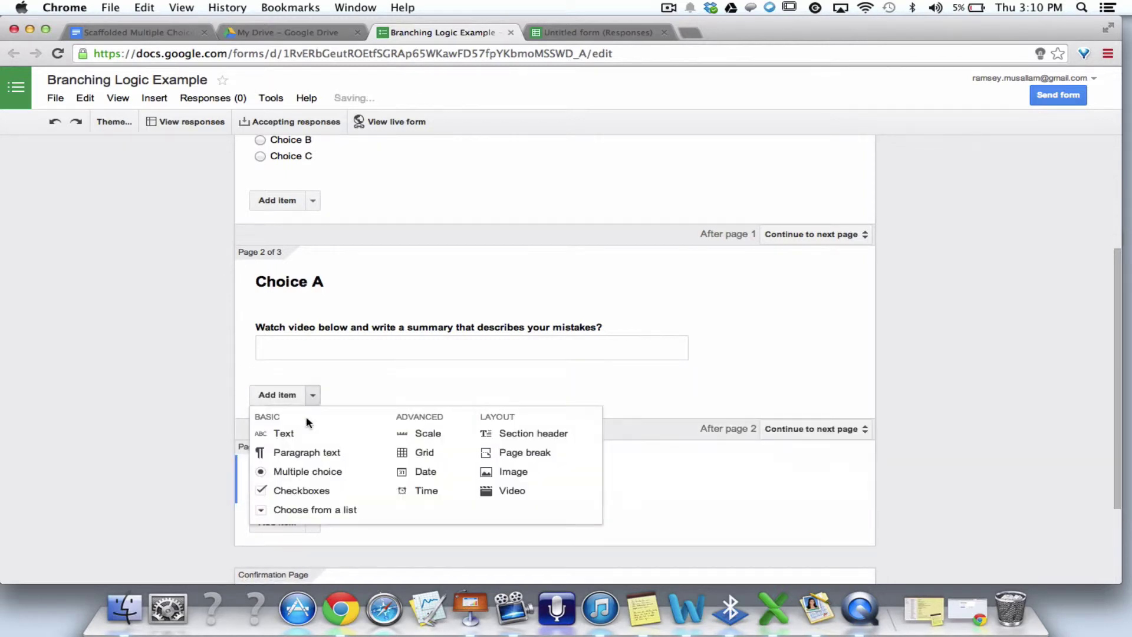
pyautogui.click(298, 452)
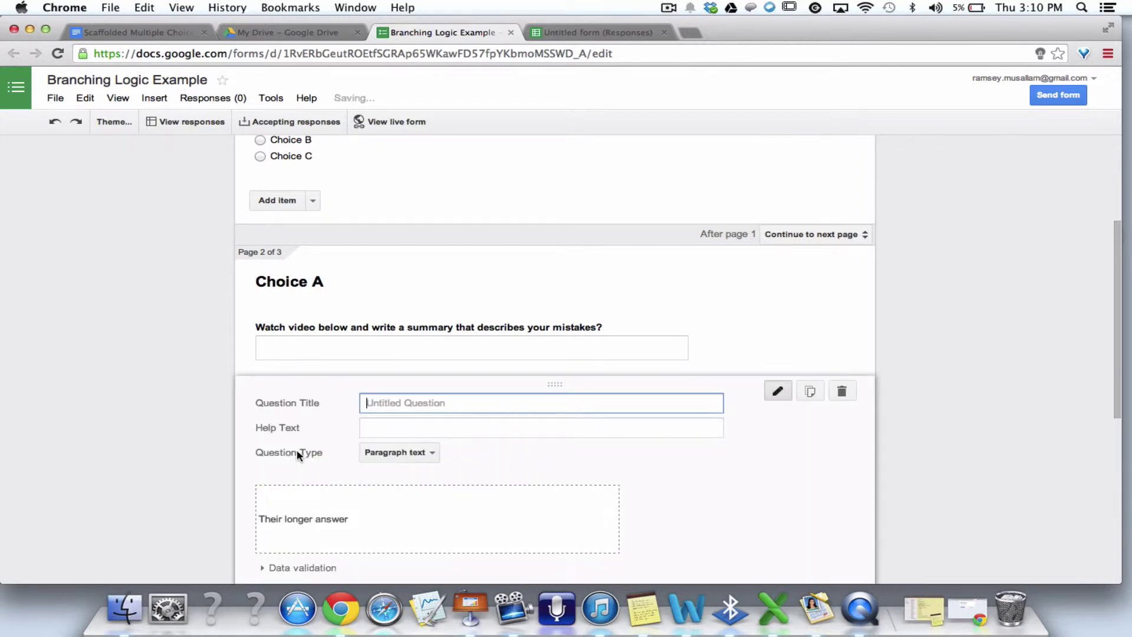
pyautogui.write('Watch video belwo and')
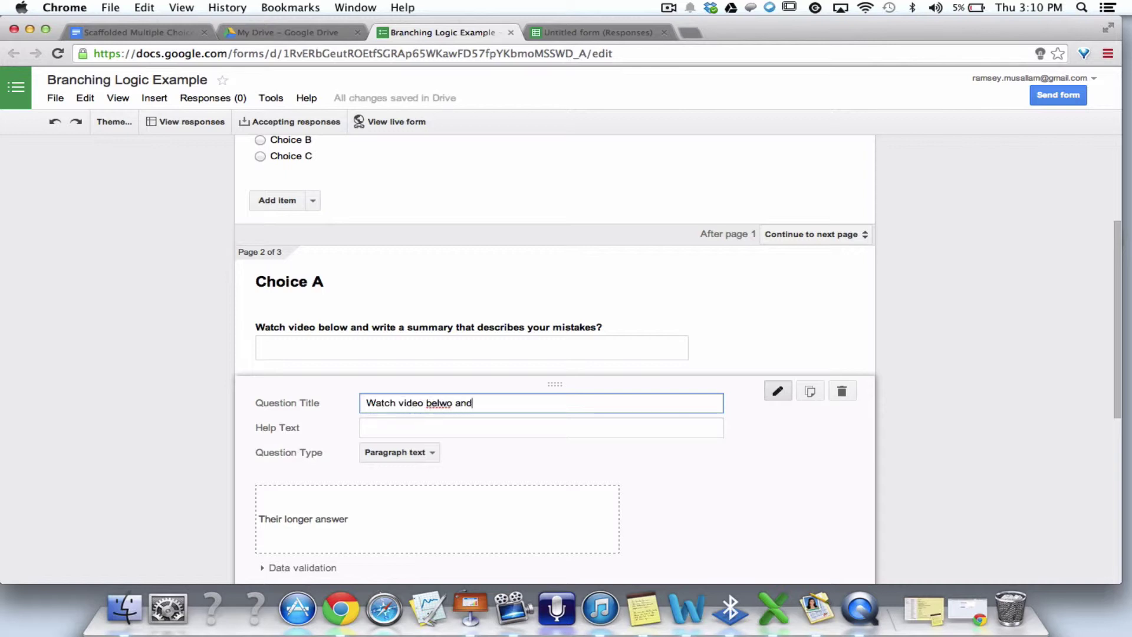
pyautogui.write(' write a summary that....')
pyautogui.scroll(-2, 178, 514)
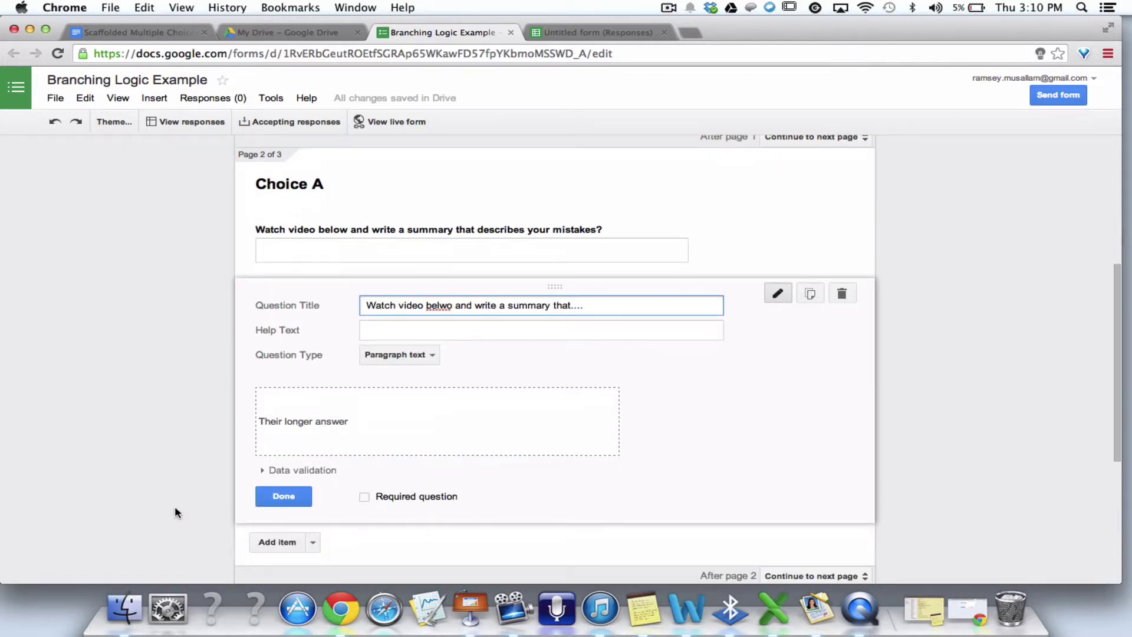
pyautogui.click(287, 497)
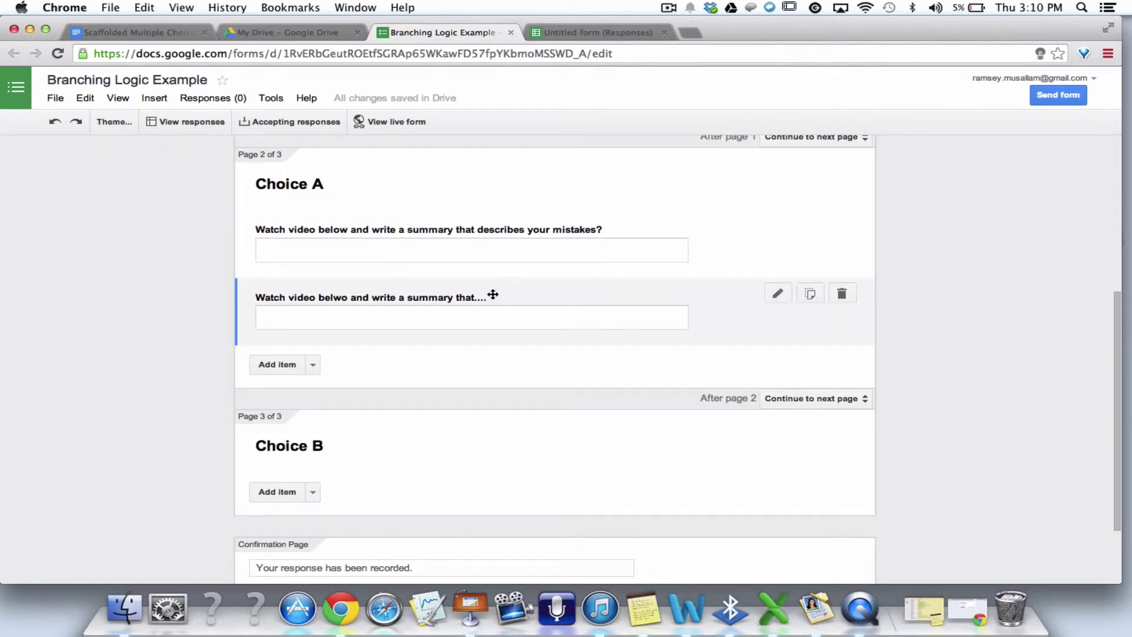
# Delete the misspelled duplicate question from the Choice A page
pyautogui.moveTo(550, 298); pyautogui.dragTo(550, 460)
pyautogui.moveTo(600, 292); pyautogui.dragTo(599, 452)
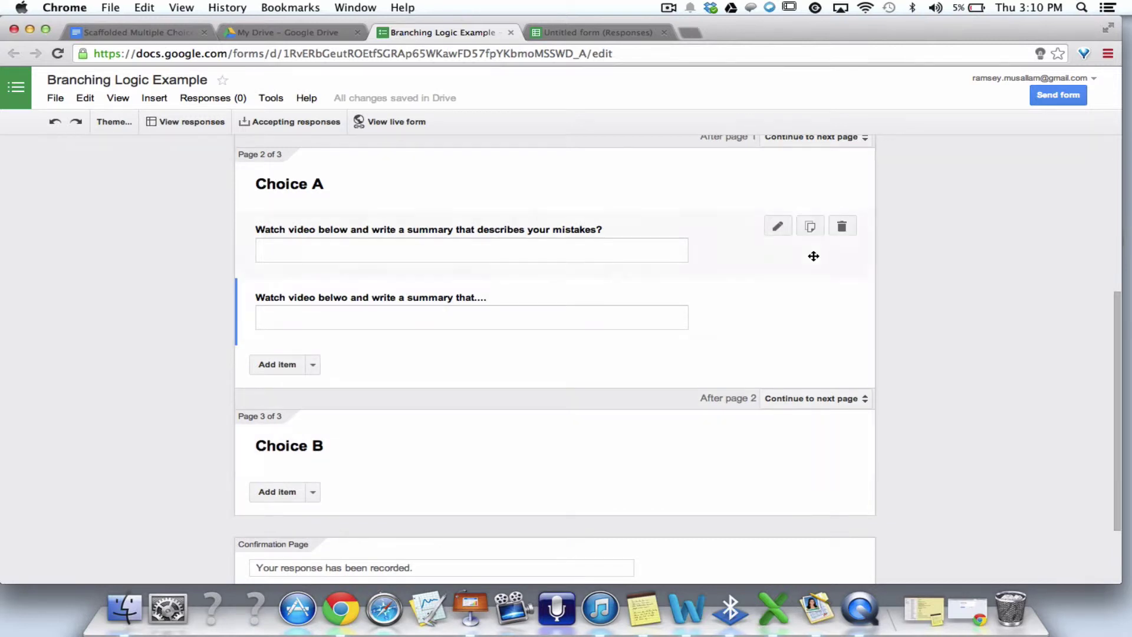
pyautogui.click(842, 293)
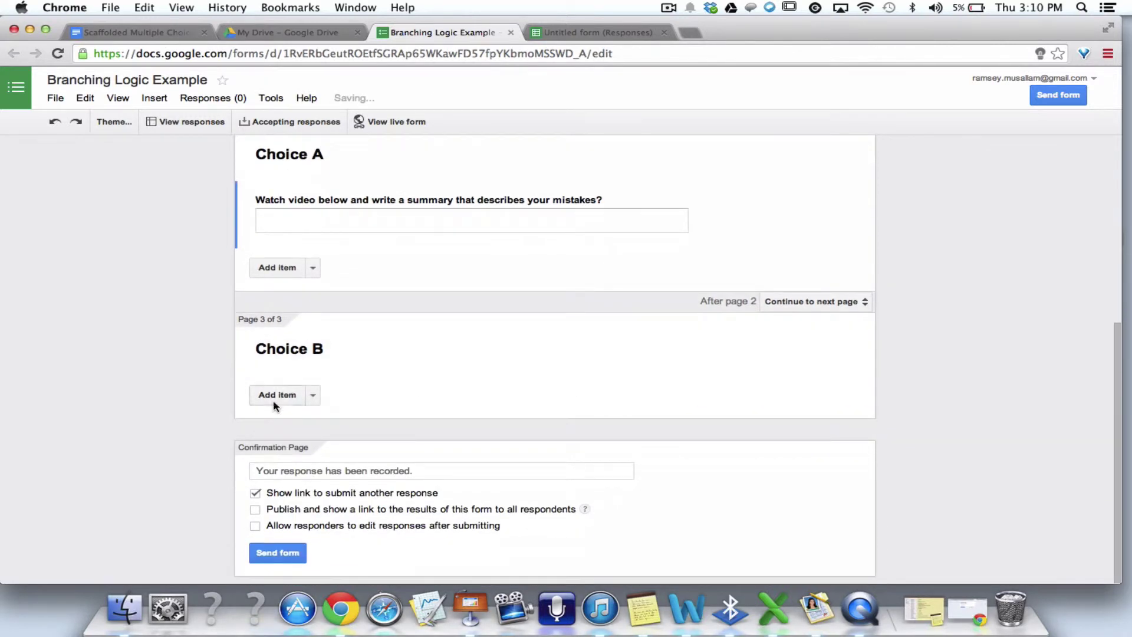
# Add a Paragraph text question titled 'Insert text...' to the Choice B page
pyautogui.click(283, 369)
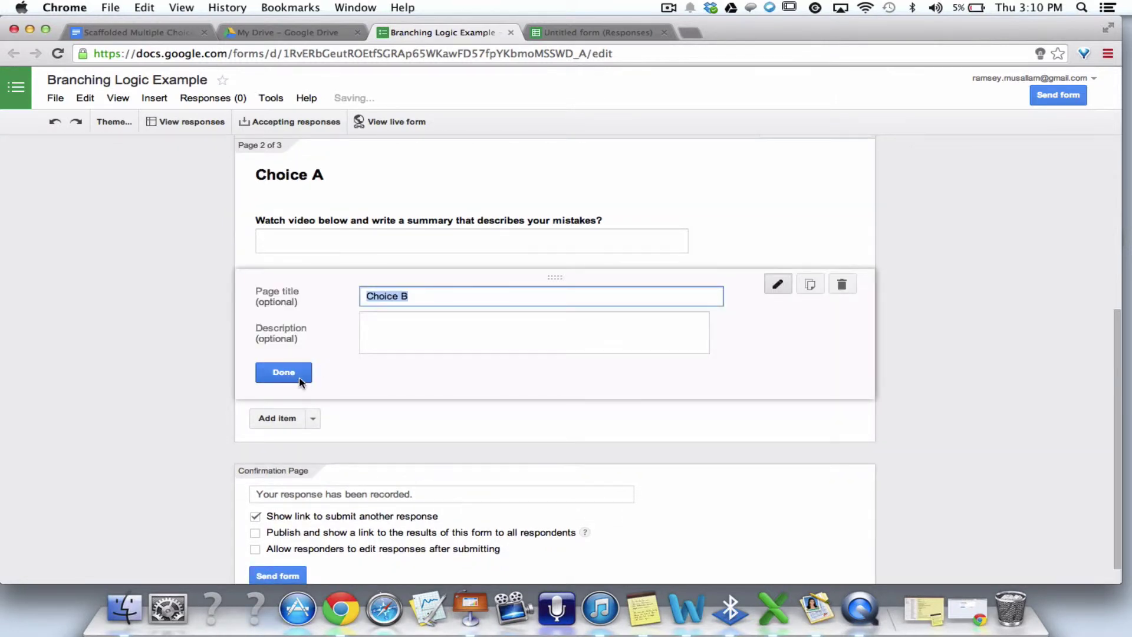
pyautogui.click(284, 372)
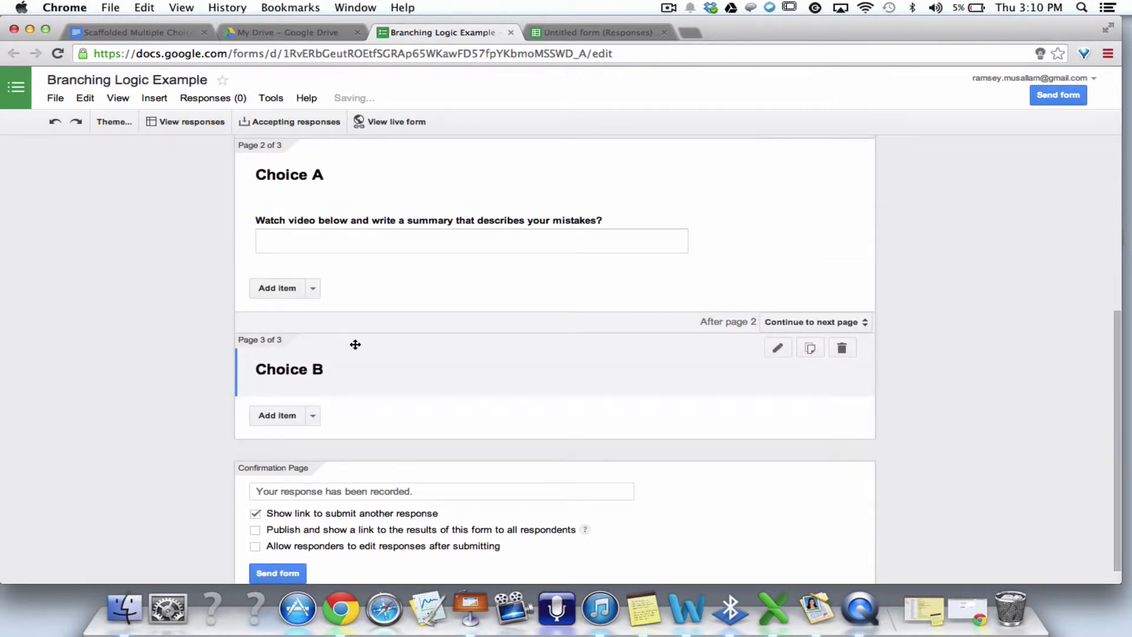
pyautogui.scroll(-1, 380, 377)
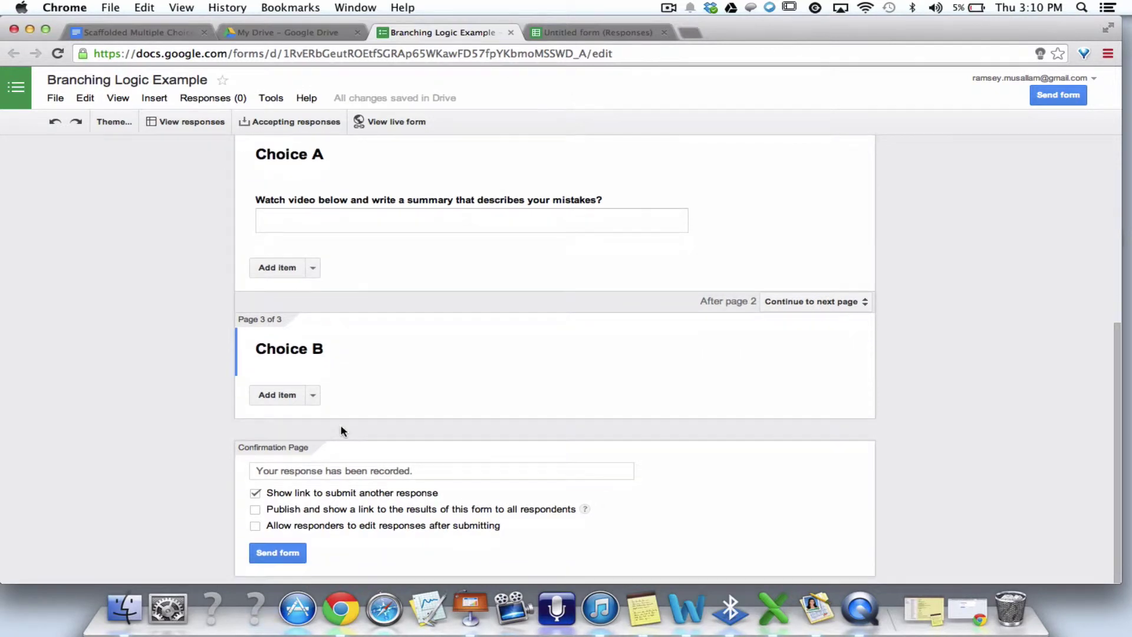
pyautogui.click(313, 395)
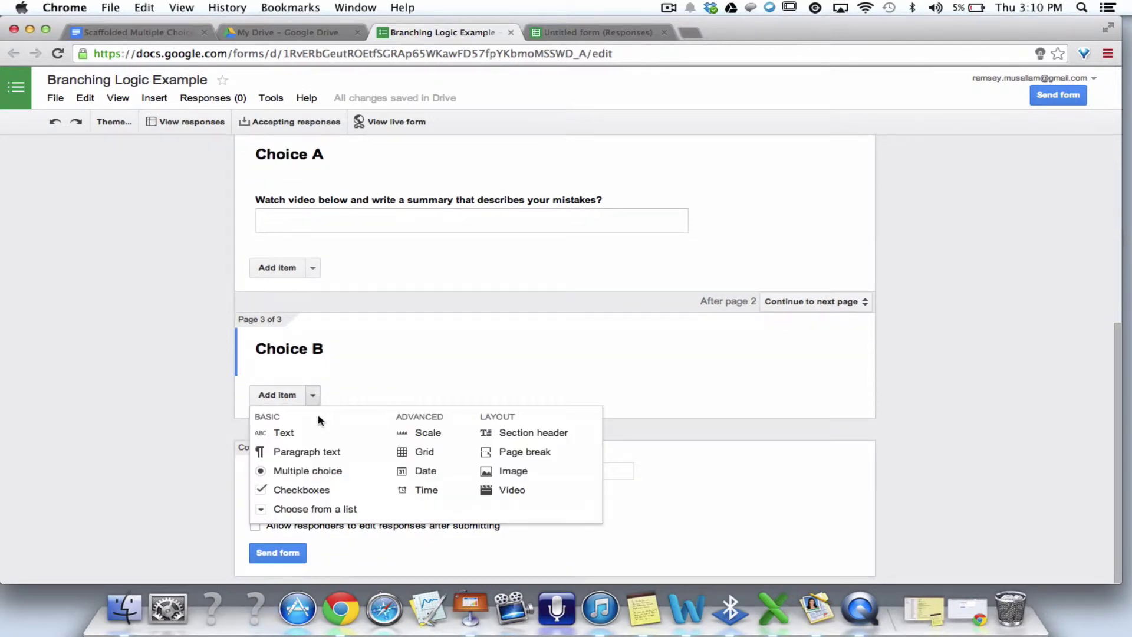
pyautogui.click(325, 453)
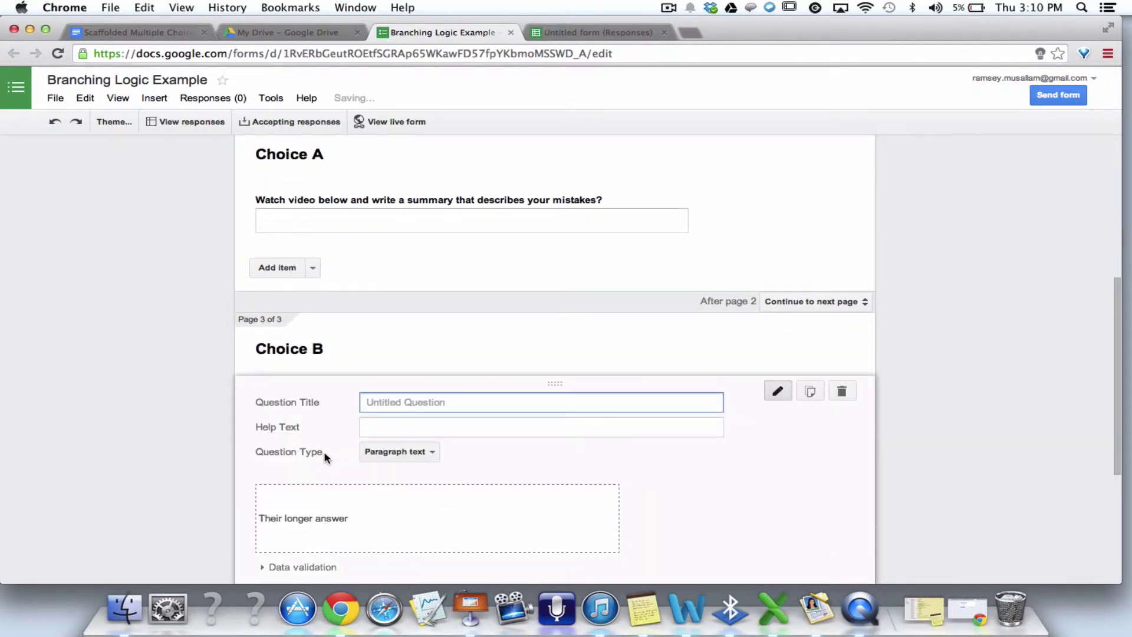
pyautogui.write('Insert ')
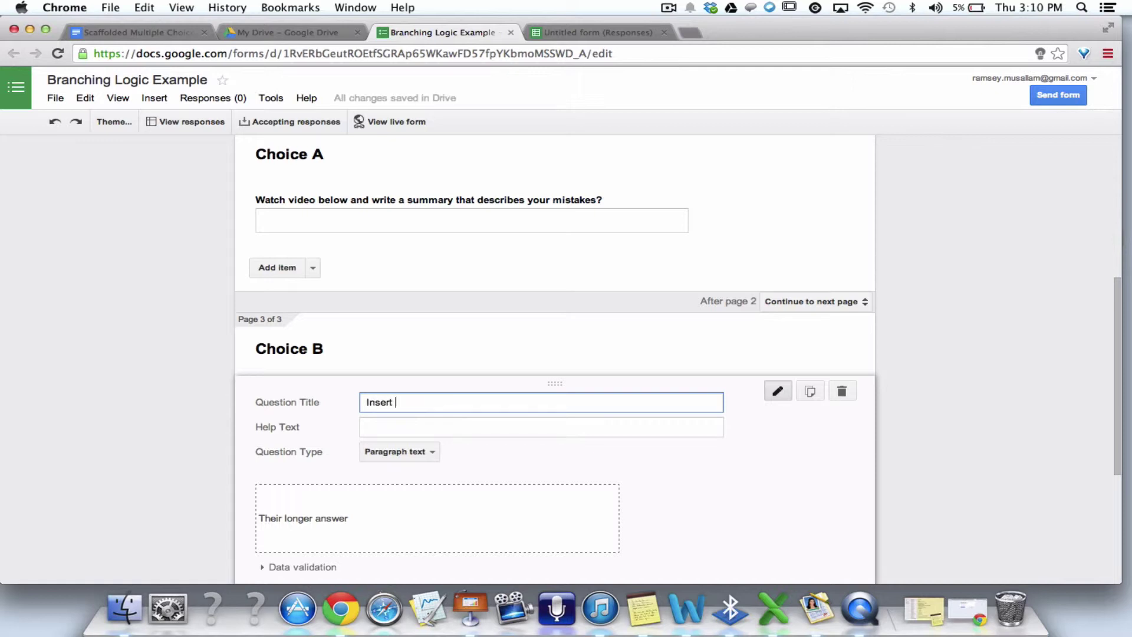
pyautogui.write('text...')
pyautogui.scroll(-2, 125, 460)
pyautogui.click(292, 519)
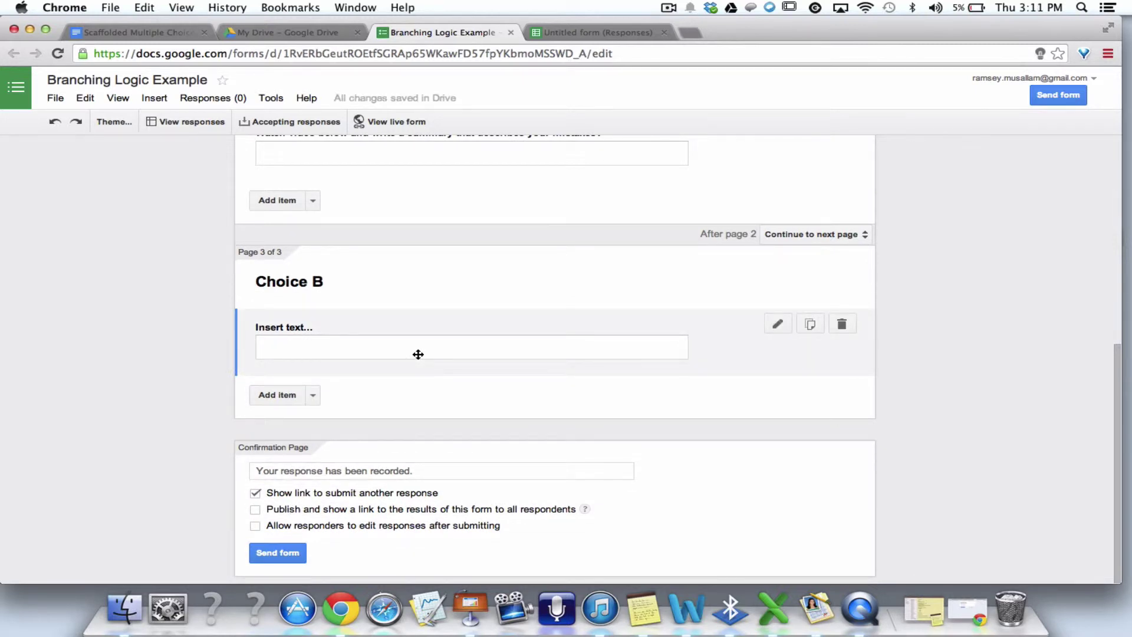
# Reopen Question 1 in the editor, review its settings, and close it again
pyautogui.scroll(5, 418, 354)
pyautogui.scroll(4, 419, 353)
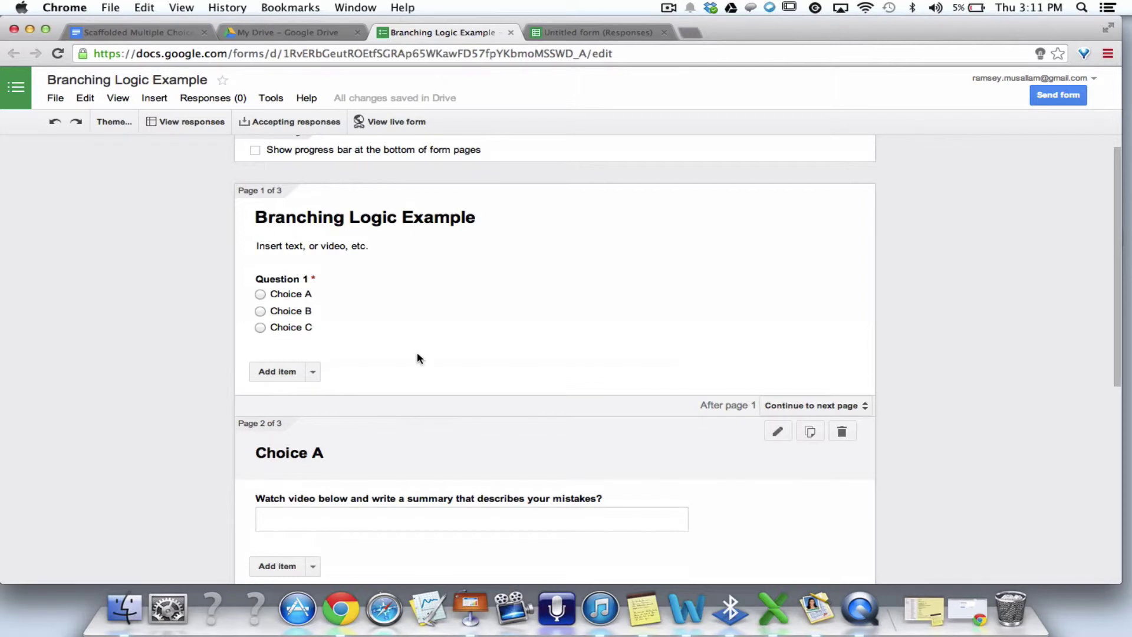
pyautogui.moveTo(412, 283)
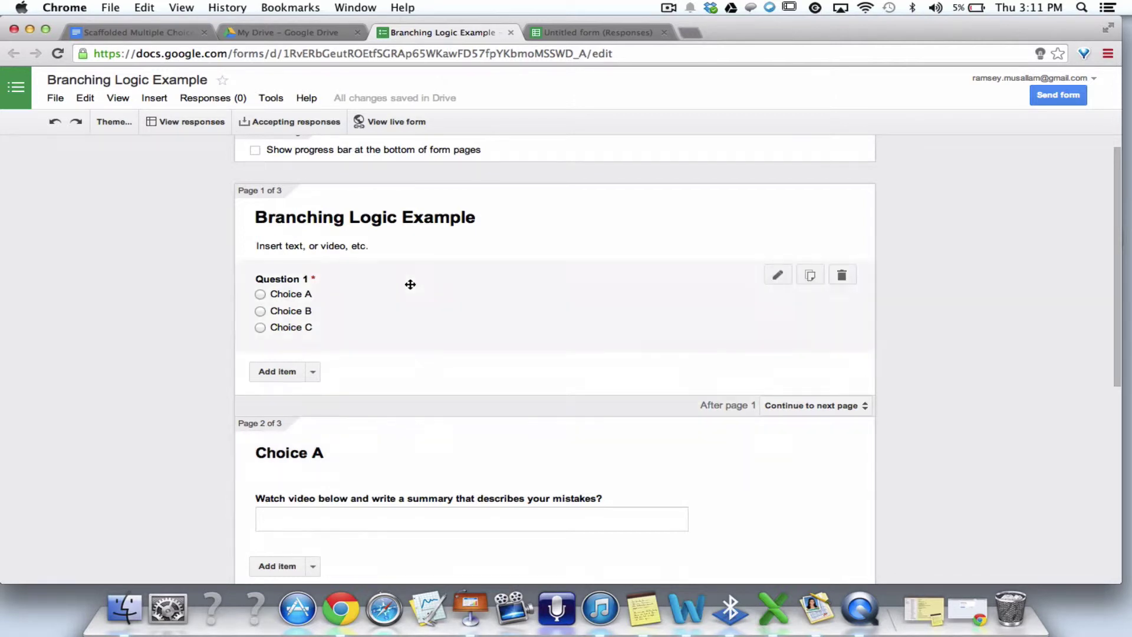
pyautogui.click(778, 276)
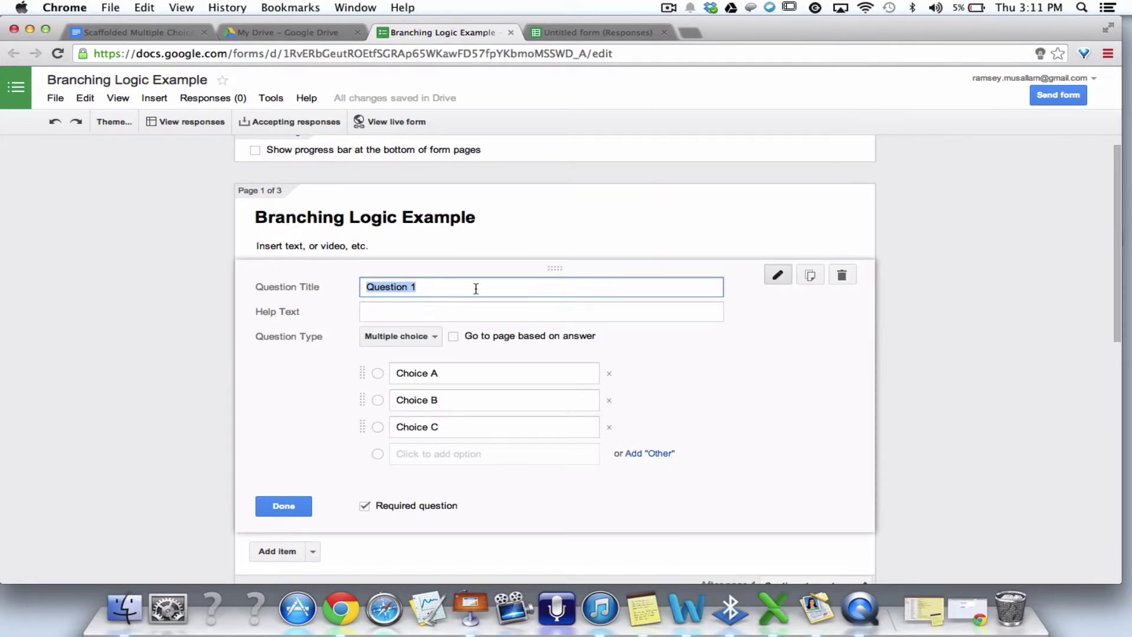
pyautogui.scroll(-1, 502, 323)
pyautogui.scroll(-4, 470, 341)
pyautogui.scroll(-5, 471, 339)
pyautogui.scroll(10, 471, 339)
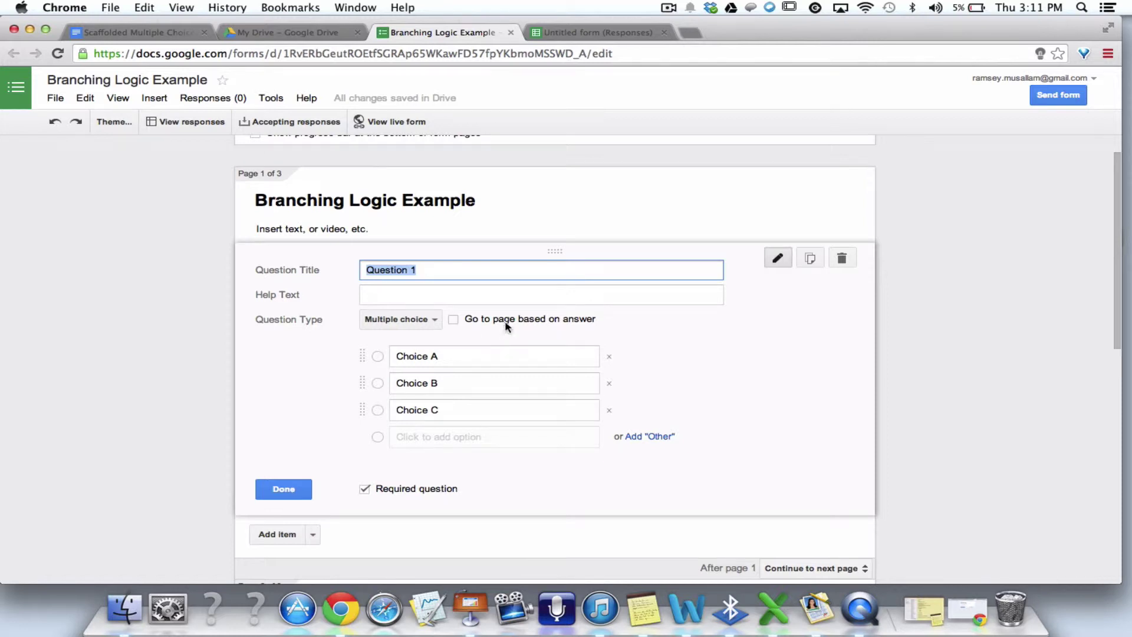
pyautogui.click(947, 353)
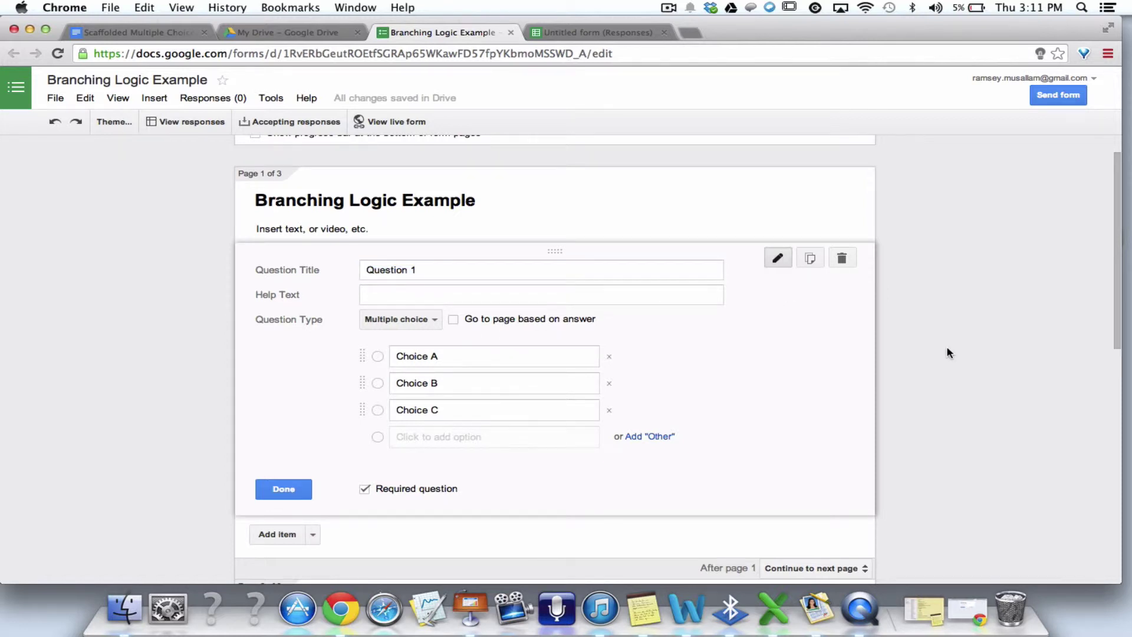
pyautogui.scroll(-5, 791, 346)
pyautogui.scroll(5, 790, 346)
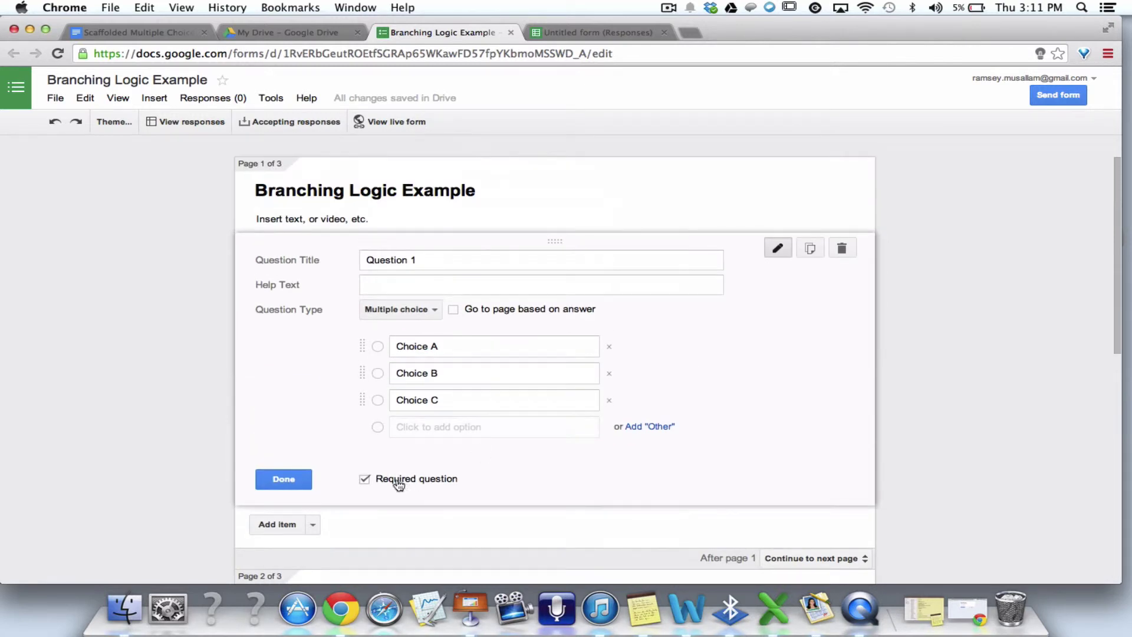
pyautogui.click(308, 479)
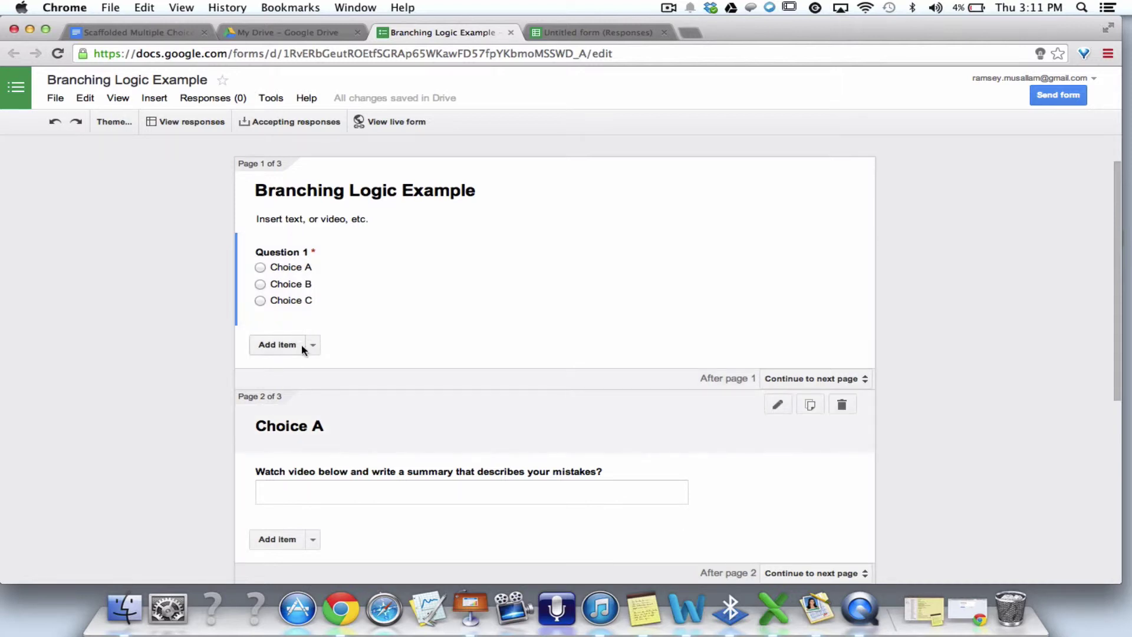
# Turn on page branching for Question 1, sending Choice A to page 2 and Choice B to page 3
pyautogui.click(313, 345)
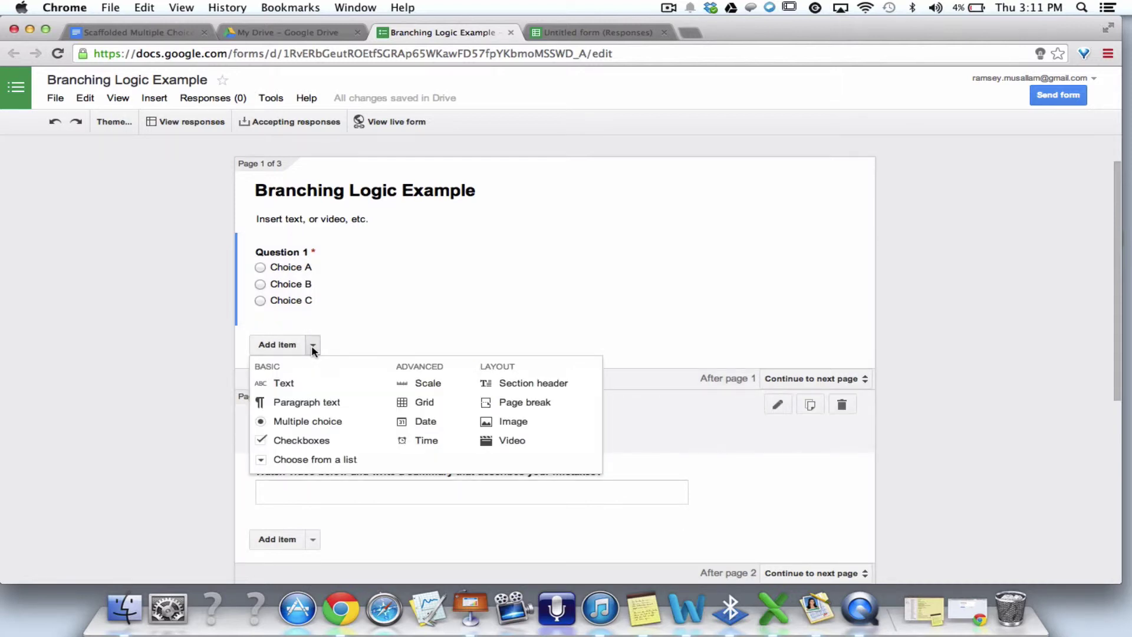
pyautogui.click(420, 309)
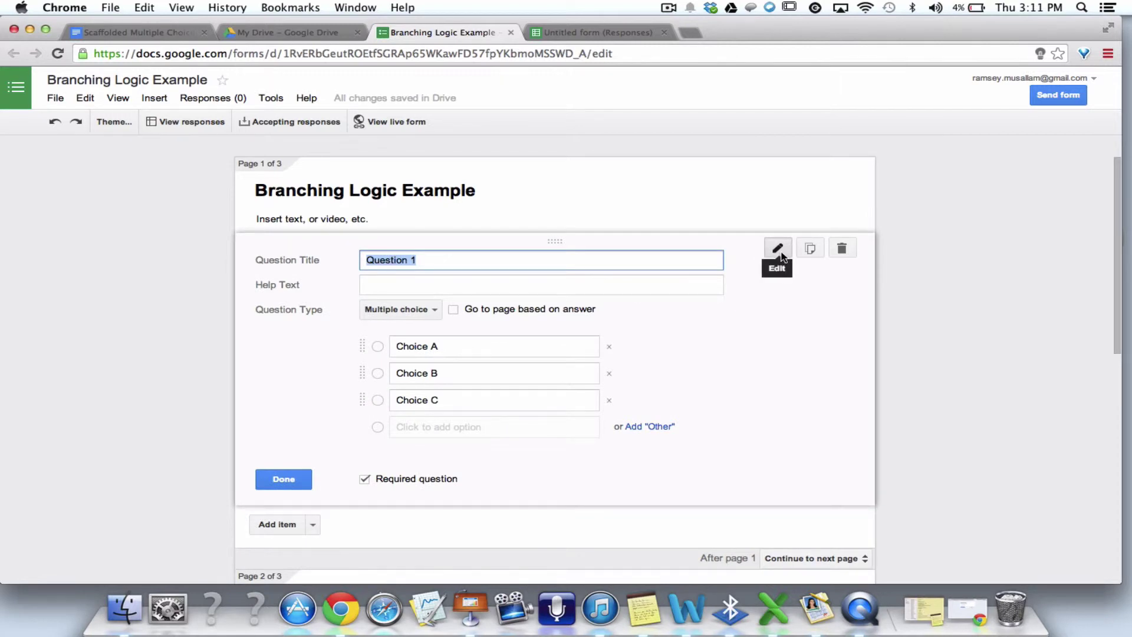
pyautogui.click(453, 310)
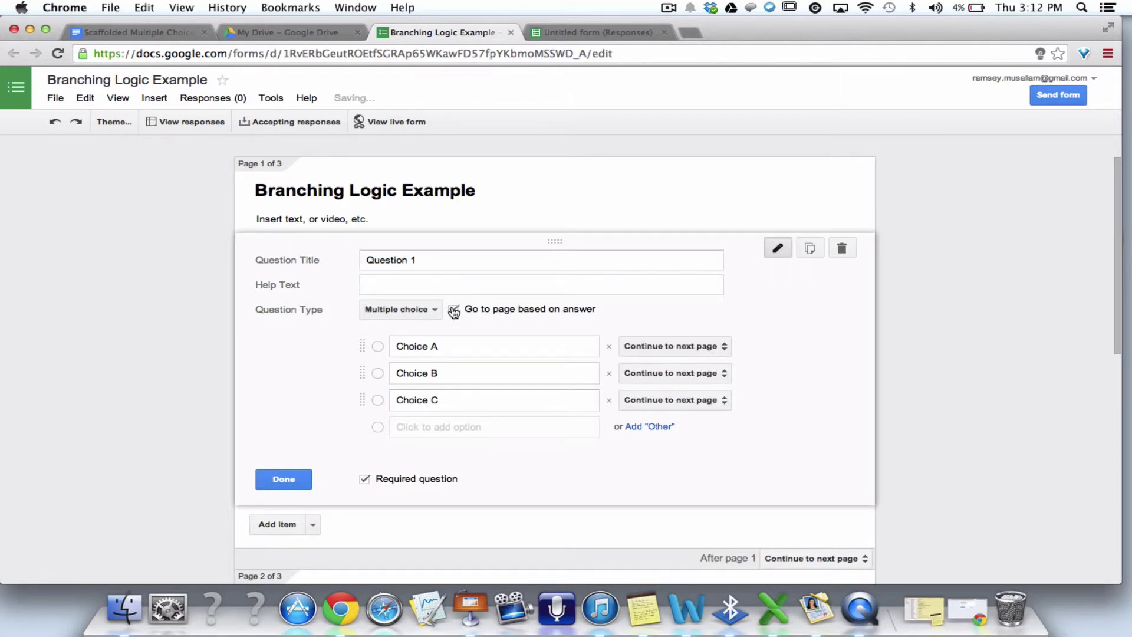
pyautogui.click(720, 347)
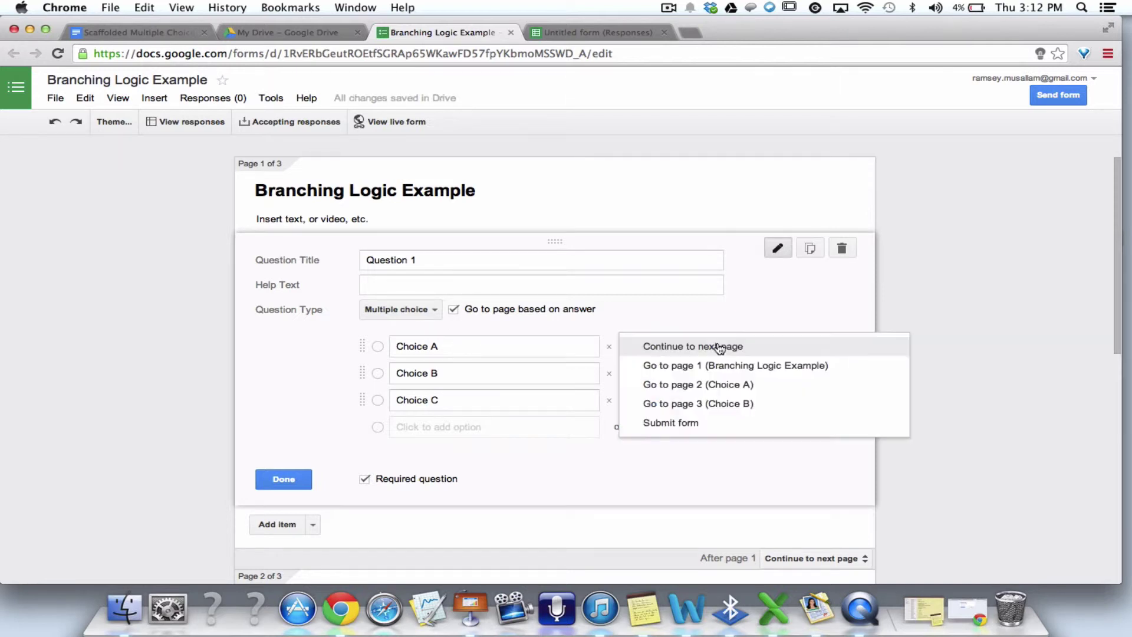
pyautogui.click(726, 385)
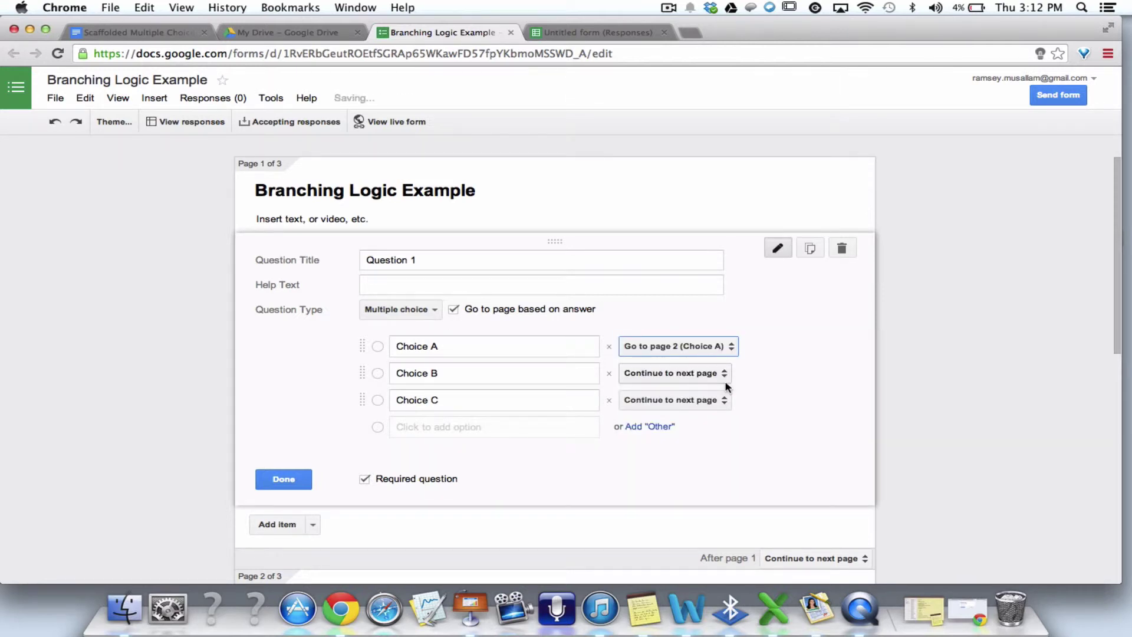
pyautogui.click(723, 374)
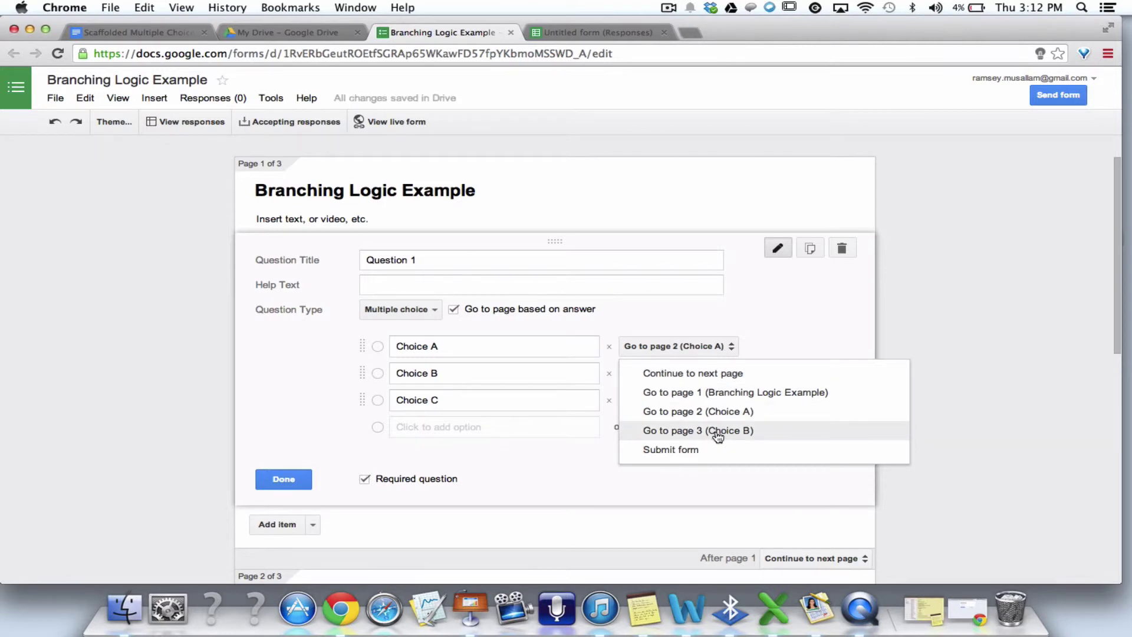
pyautogui.click(718, 433)
# Make Choice C submit the form and finish editing Question 1
pyautogui.click(722, 400)
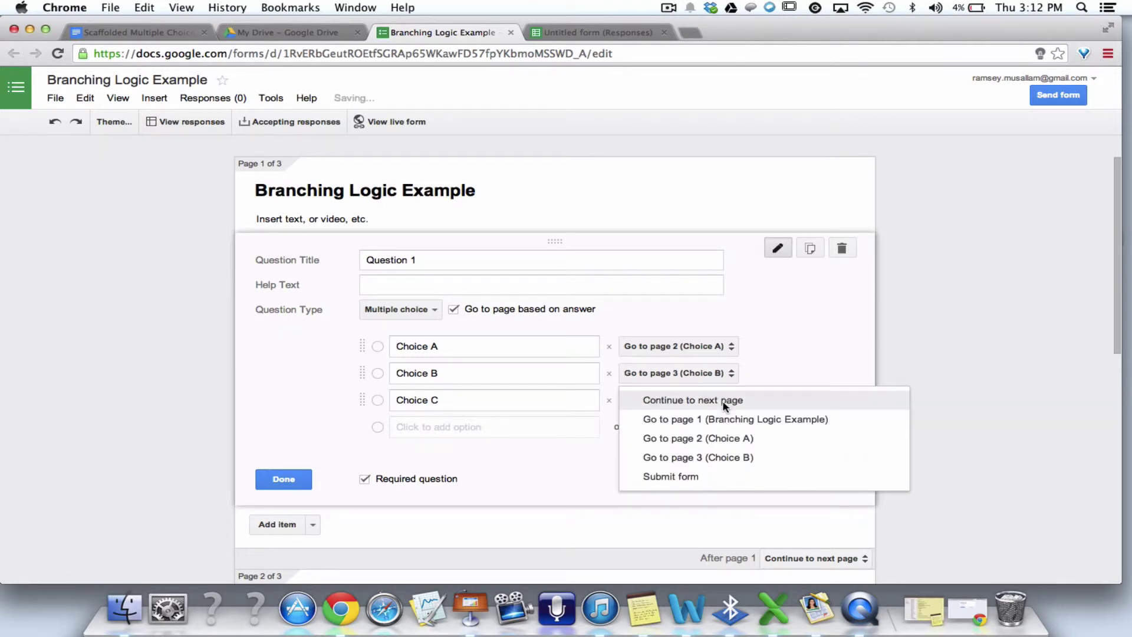
pyautogui.click(690, 479)
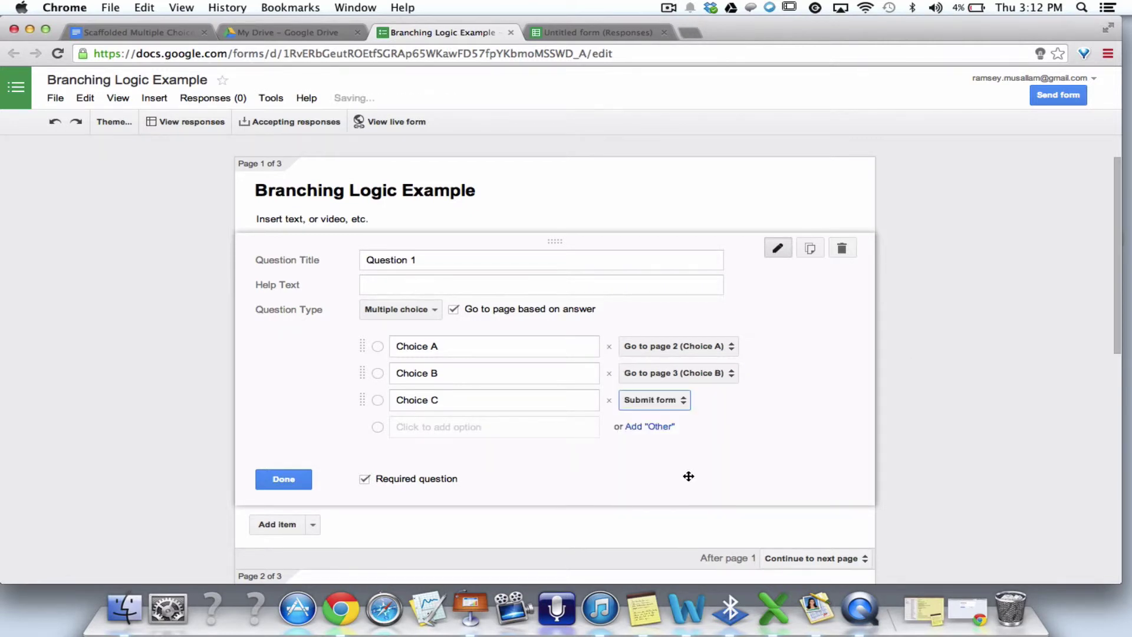
pyautogui.click(284, 481)
pyautogui.scroll(-1, 179, 401)
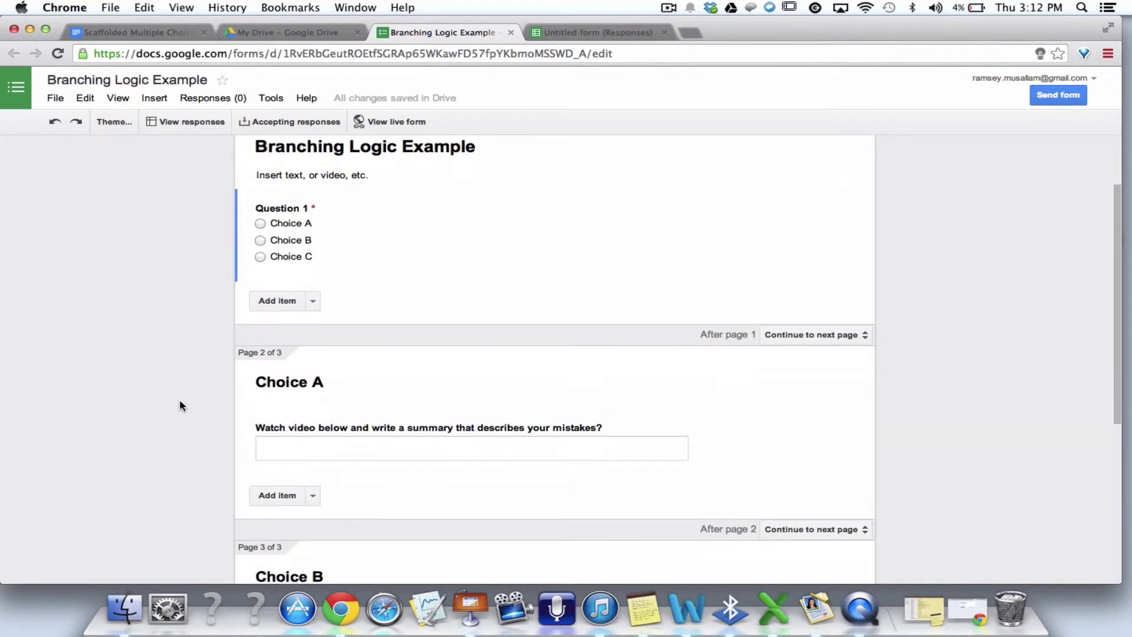
pyautogui.scroll(-1, 180, 401)
pyautogui.moveTo(834, 409)
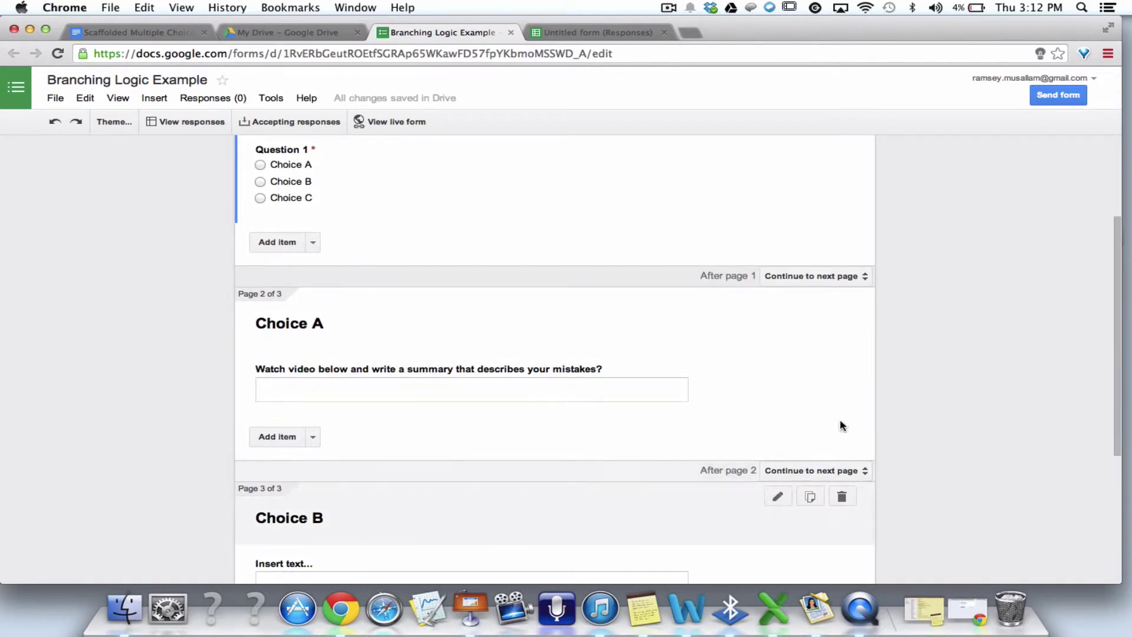
pyautogui.scroll(-4, 152, 380)
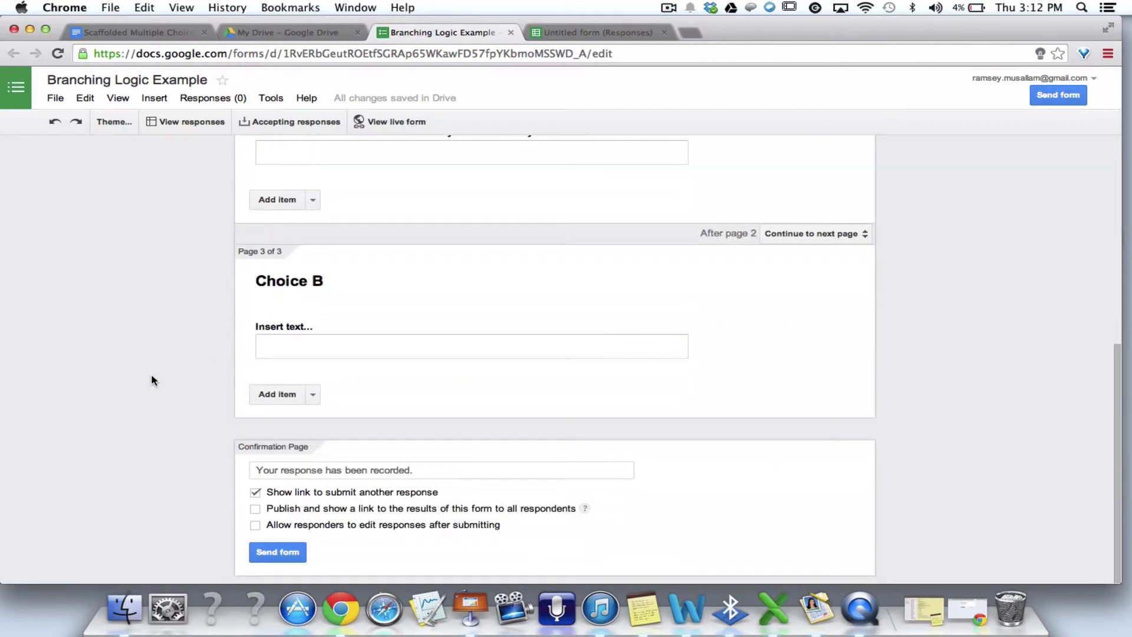
pyautogui.scroll(10, 152, 381)
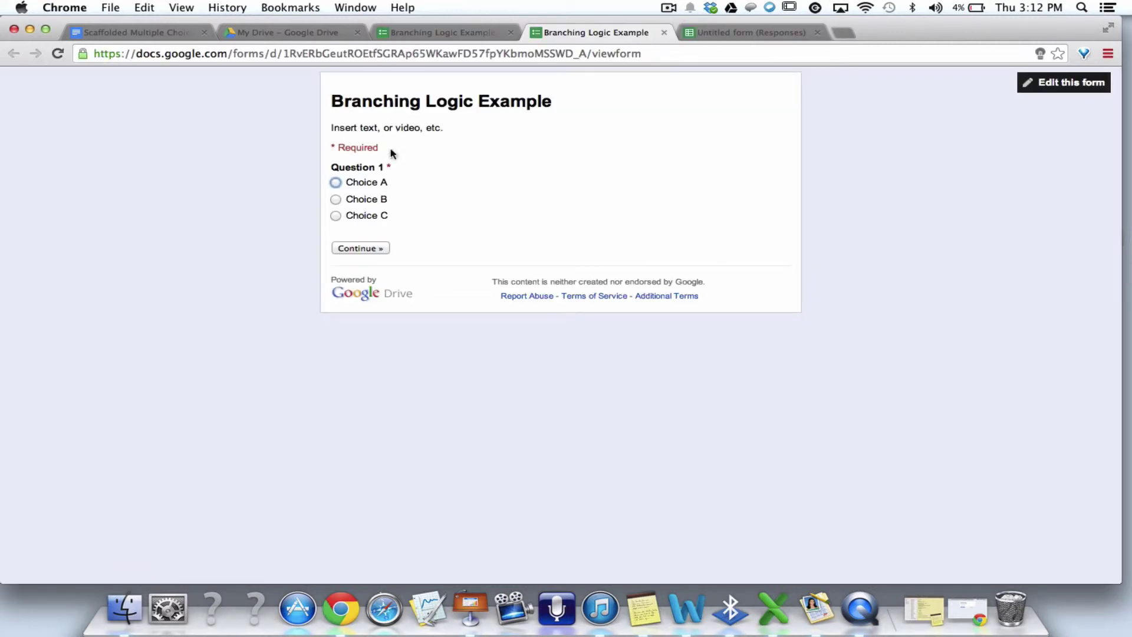
# Test Choice A in the live form, continuing past its page and returning to Question 1
pyautogui.click(336, 182)
pyautogui.click(365, 250)
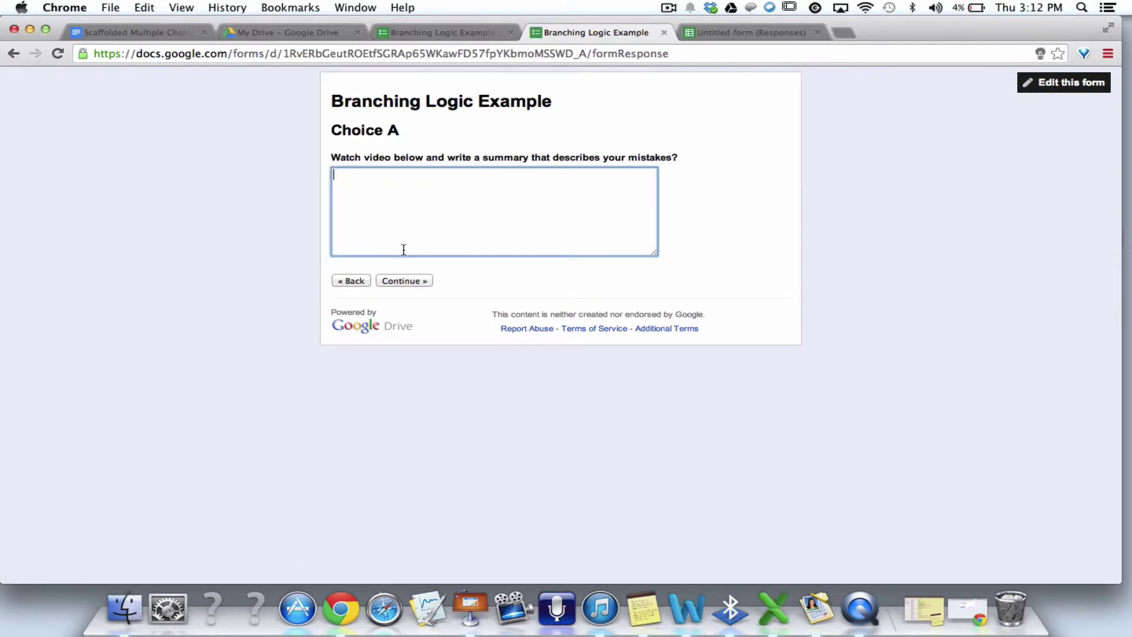
pyautogui.click(404, 281)
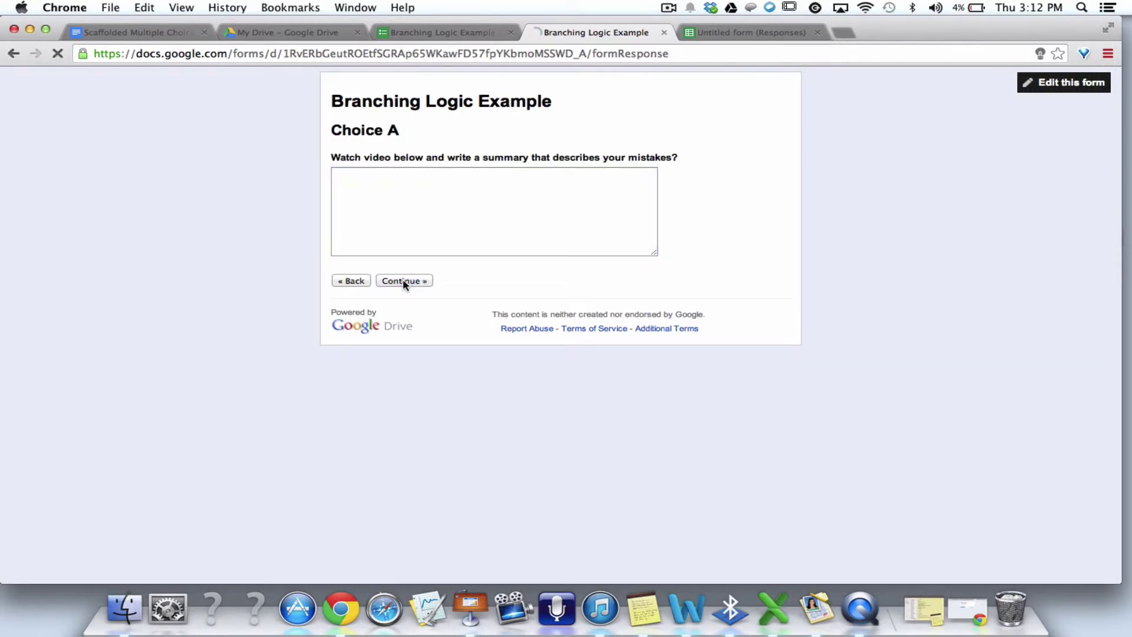
pyautogui.click(353, 281)
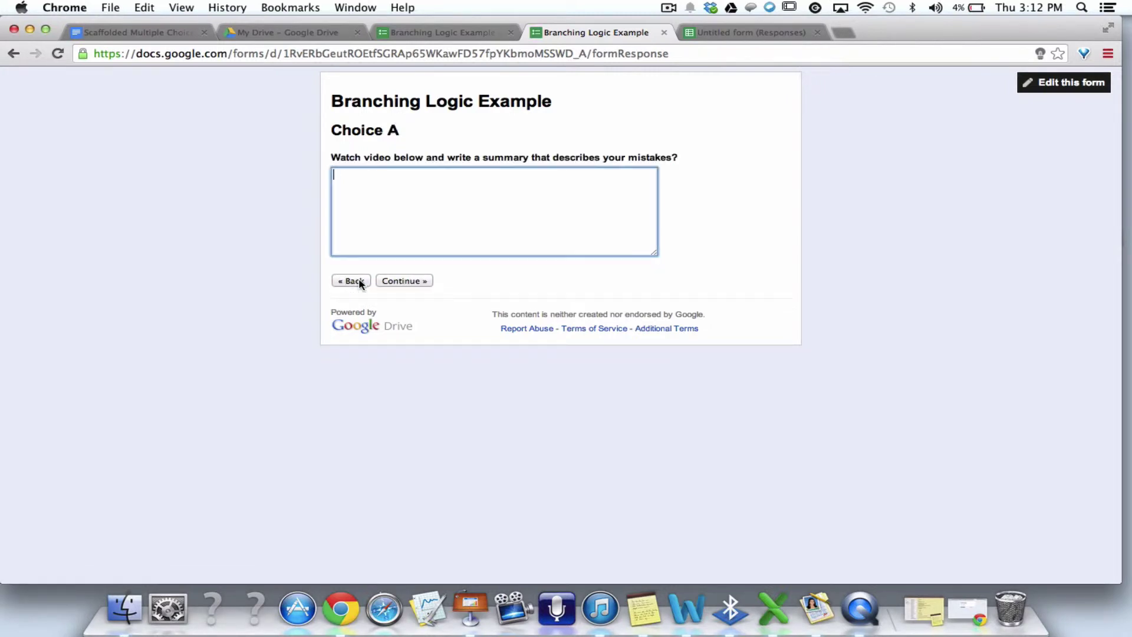
pyautogui.click(354, 281)
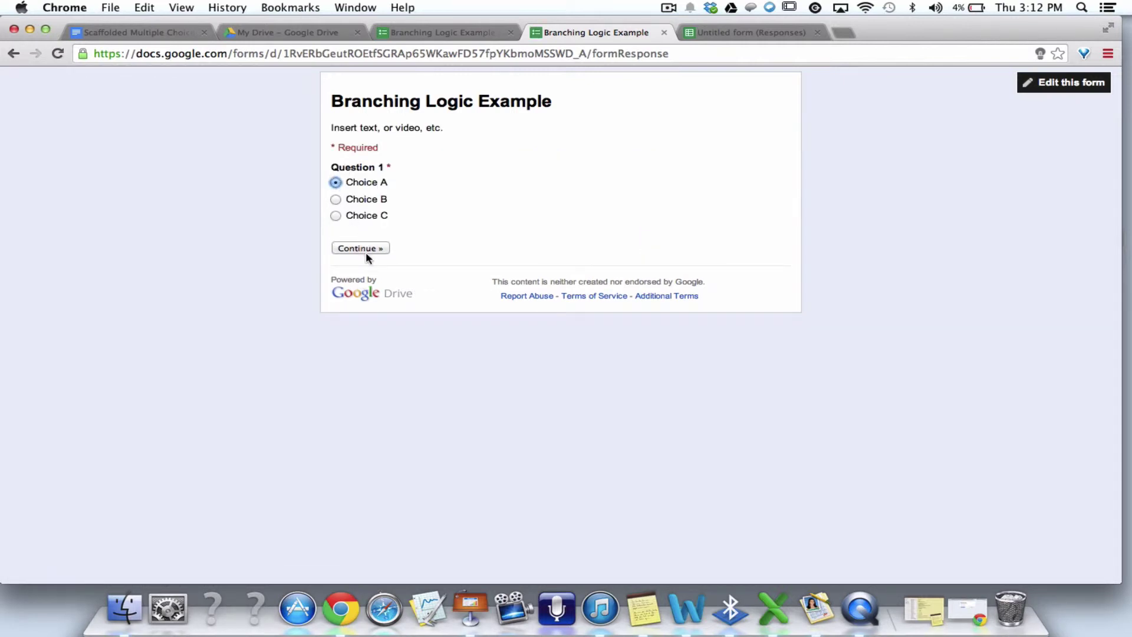
# Step through the Choice A and B pages, then answer Choice B to reach its page and dismiss the battery warning
pyautogui.click(363, 251)
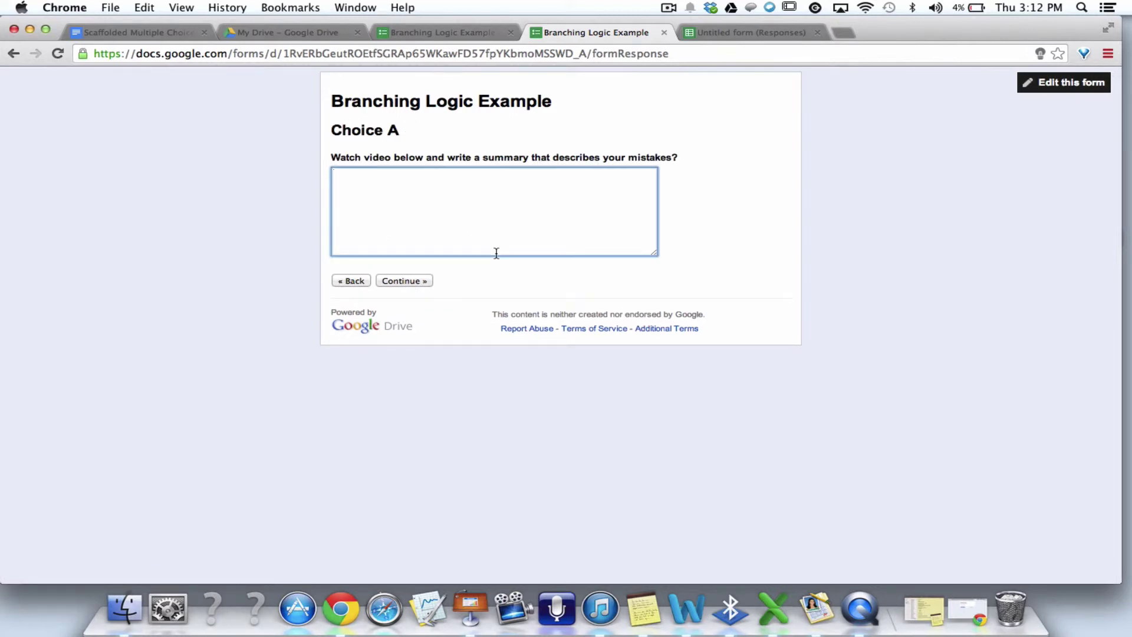
pyautogui.click(403, 282)
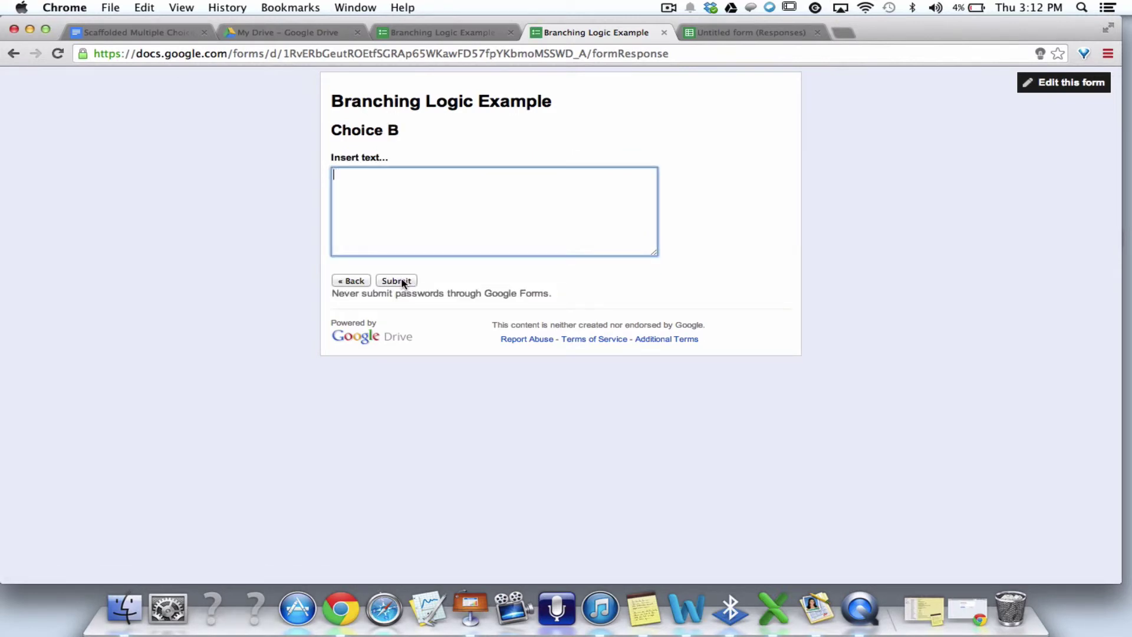
pyautogui.click(353, 281)
pyautogui.click(352, 282)
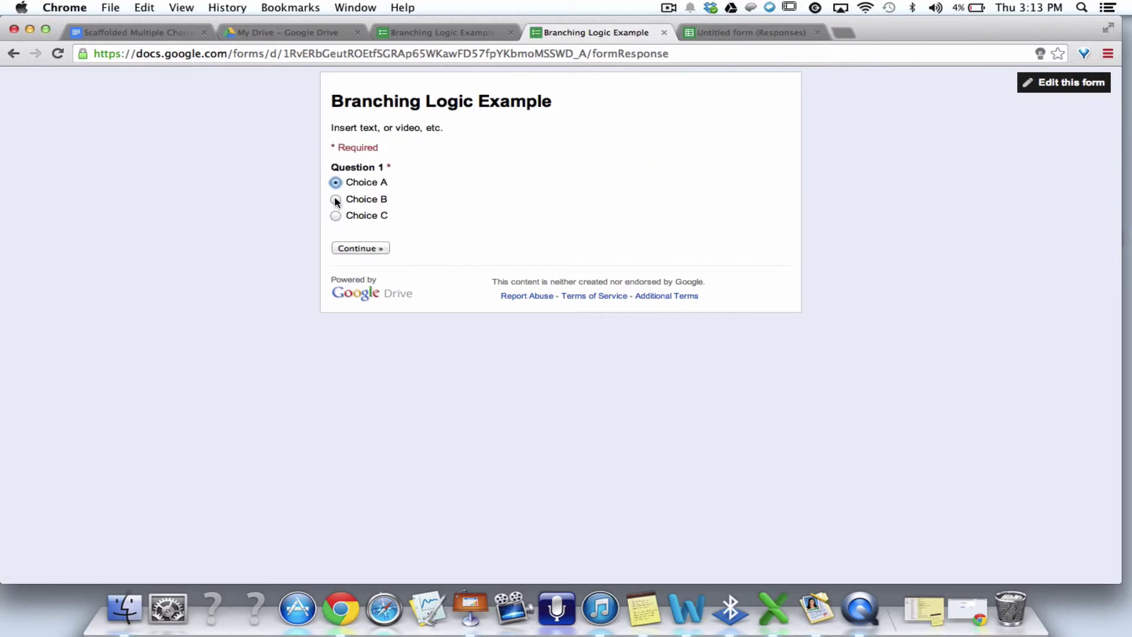
pyautogui.click(335, 200)
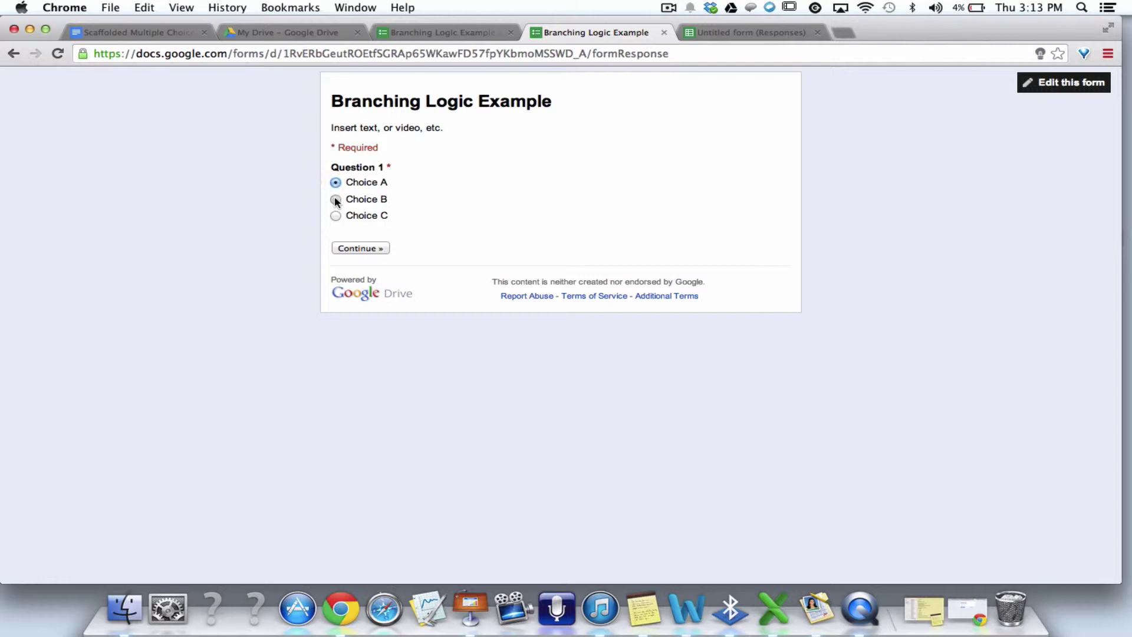
pyautogui.click(362, 247)
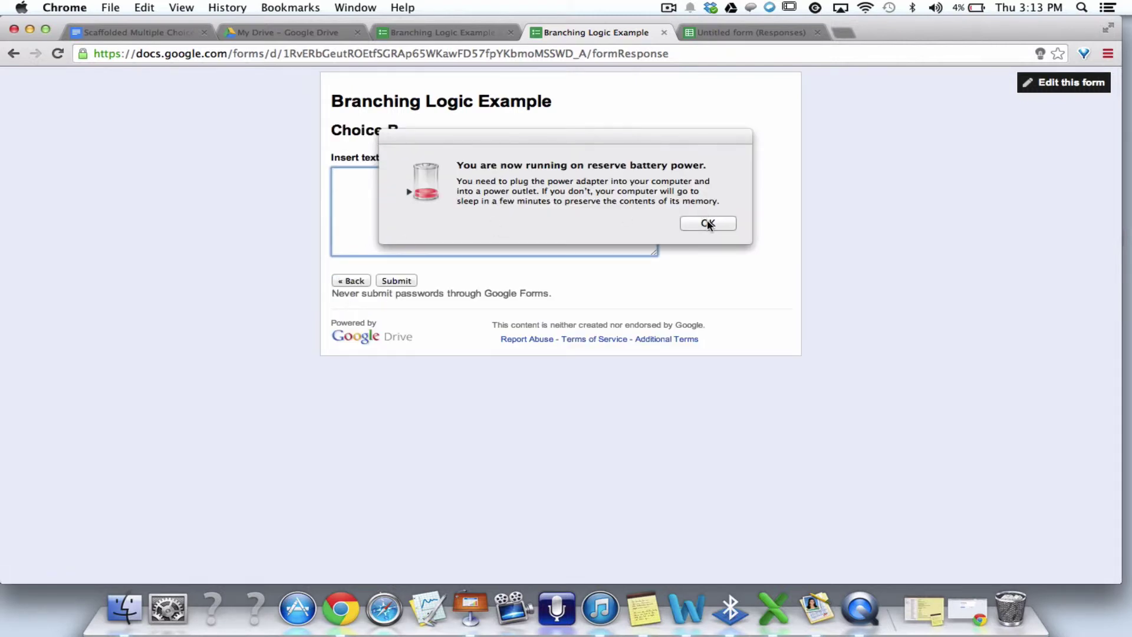
pyautogui.click(706, 221)
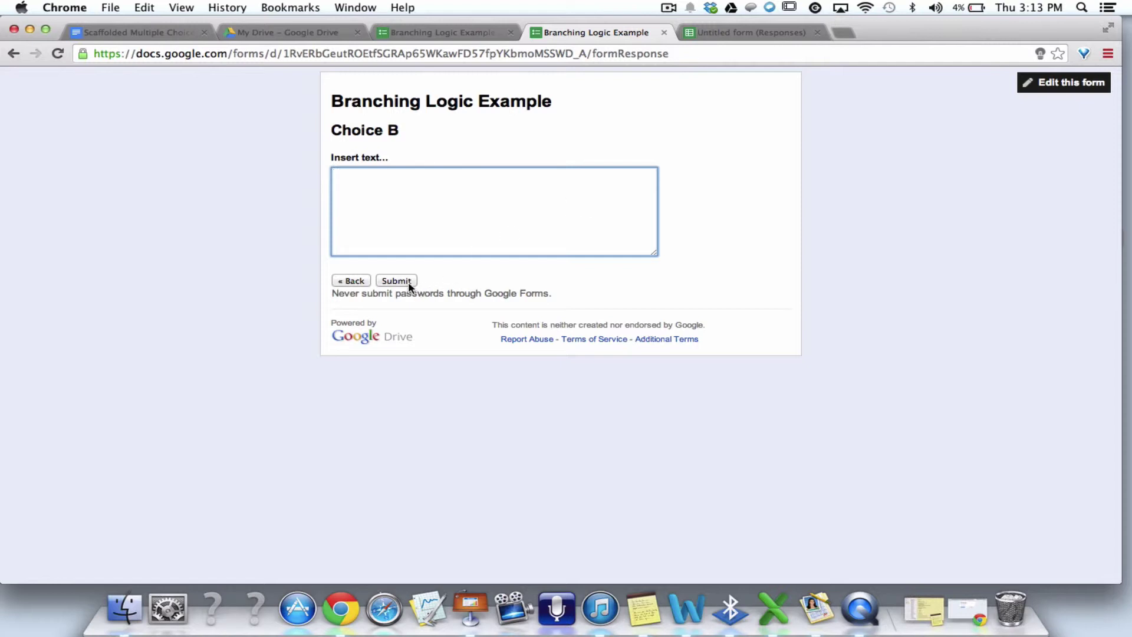
# Check the editor, then in the live form go back to Question 1 and continue to the 'Click submit to finish.' page
pyautogui.click(450, 32)
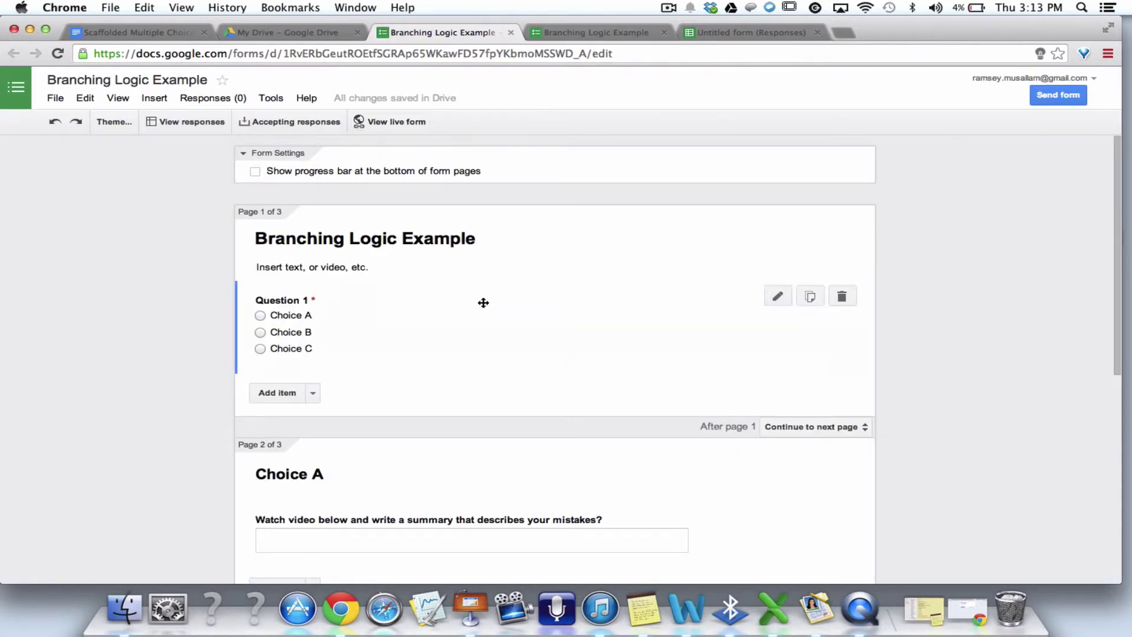
pyautogui.scroll(-7, 484, 303)
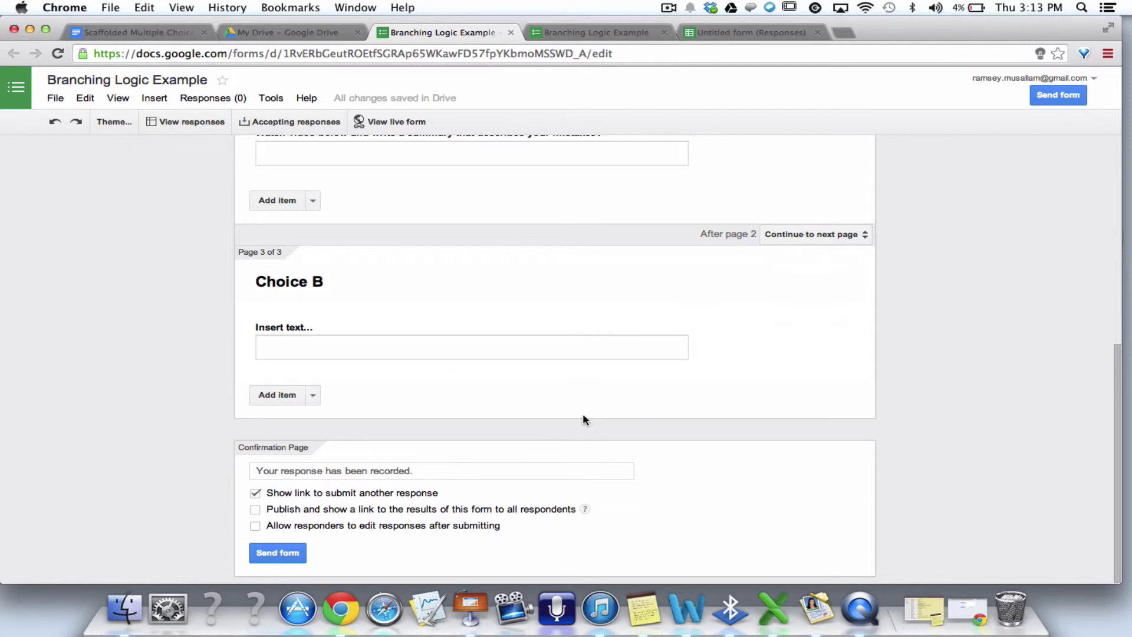
pyautogui.scroll(10, 584, 418)
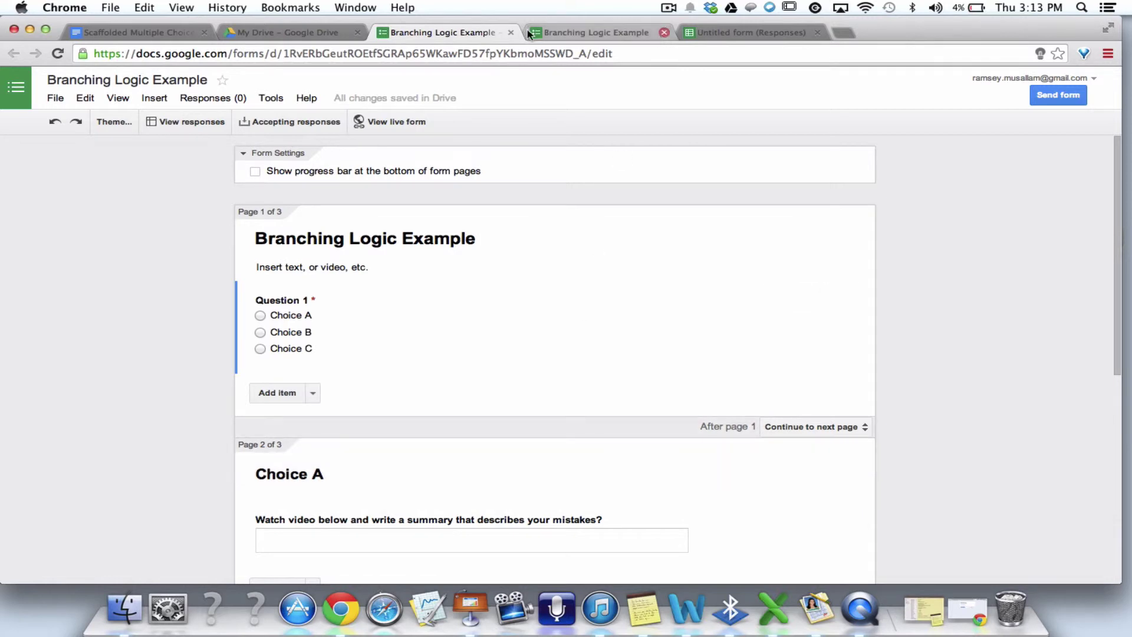
pyautogui.click(284, 32)
pyautogui.click(641, 36)
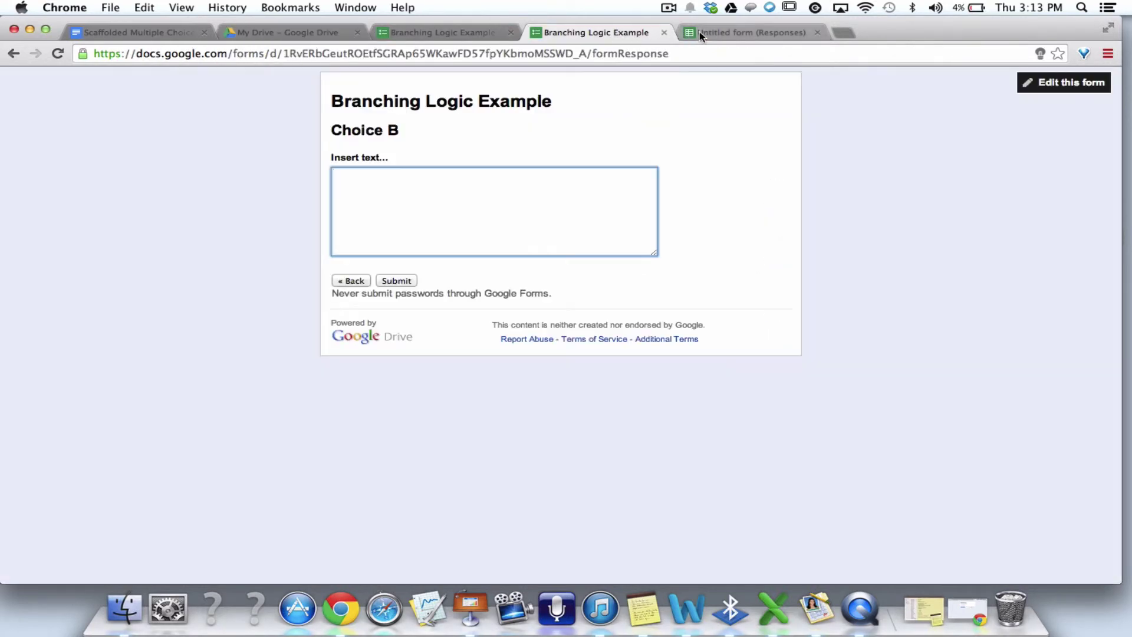
pyautogui.click(352, 281)
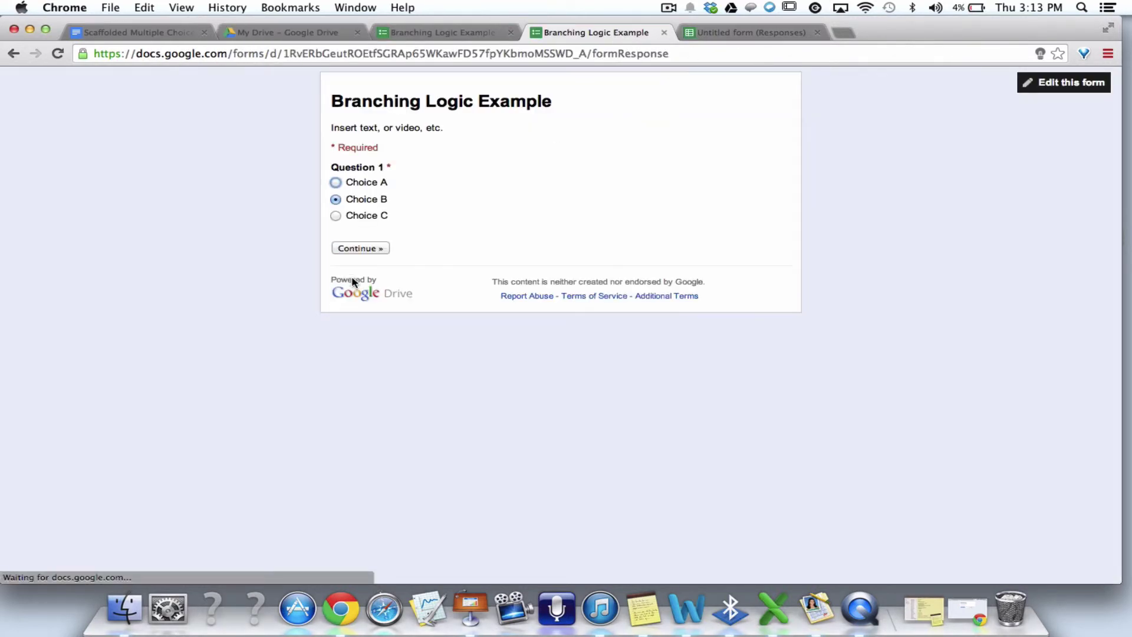
pyautogui.click(357, 248)
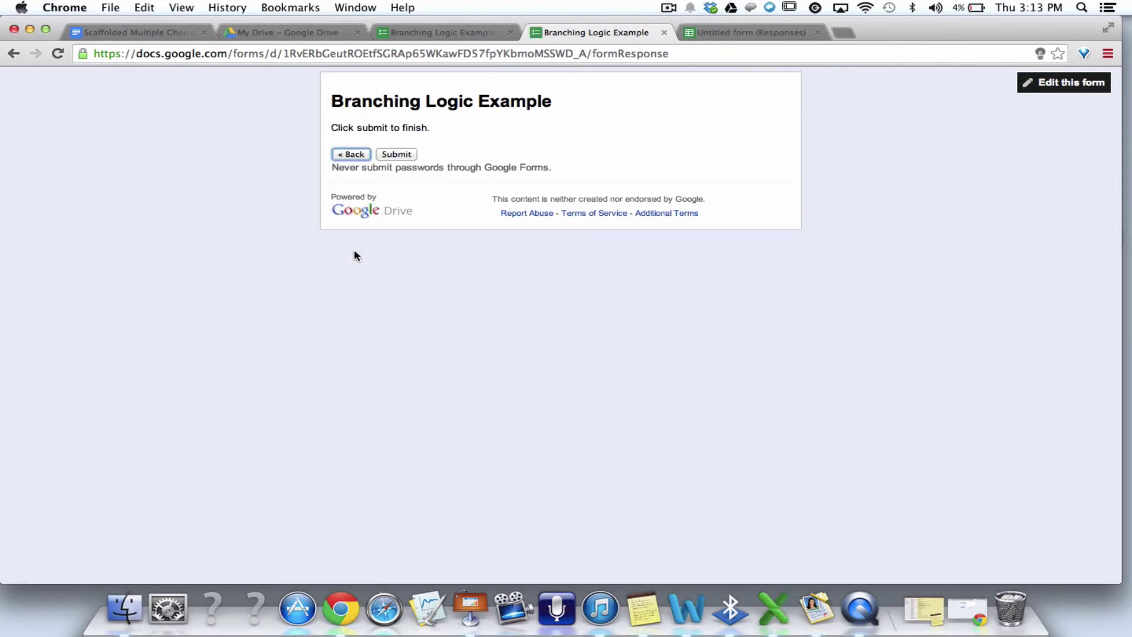
# In the editor, set the 'After page 1' destination to Submit form
pyautogui.click(459, 34)
pyautogui.scroll(-2, 419, 303)
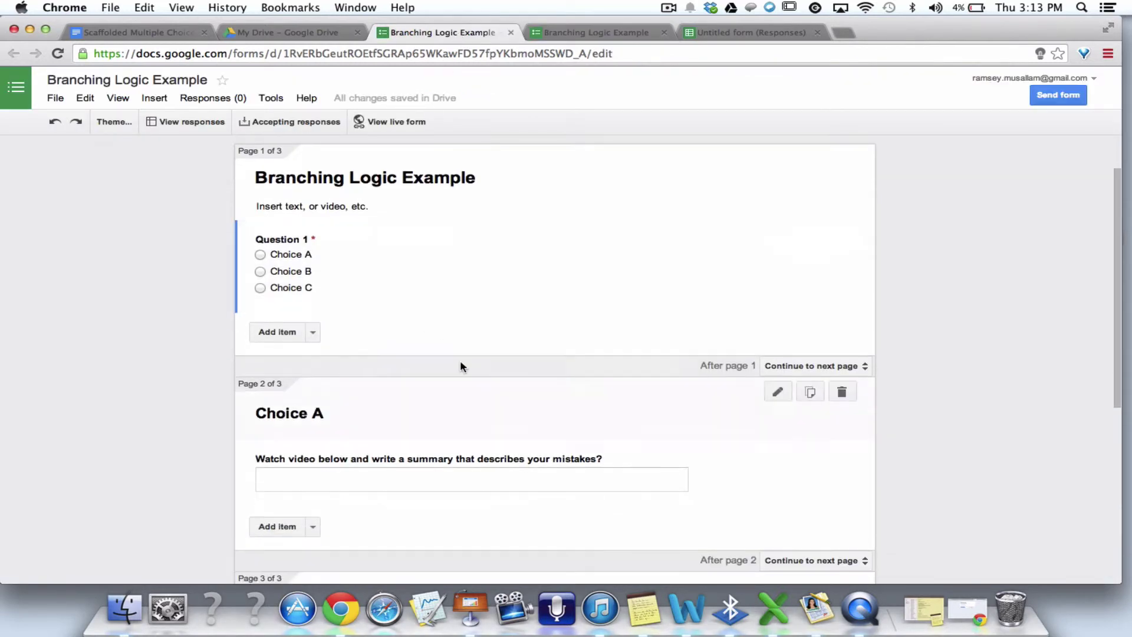
pyautogui.scroll(-2, 787, 460)
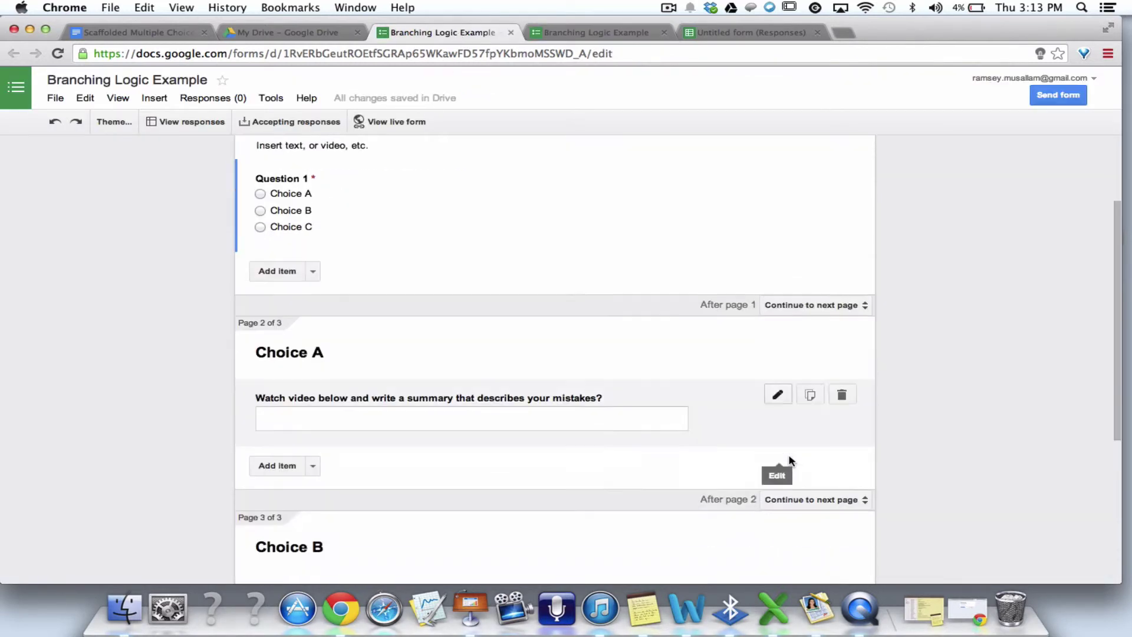
pyautogui.moveTo(811, 370)
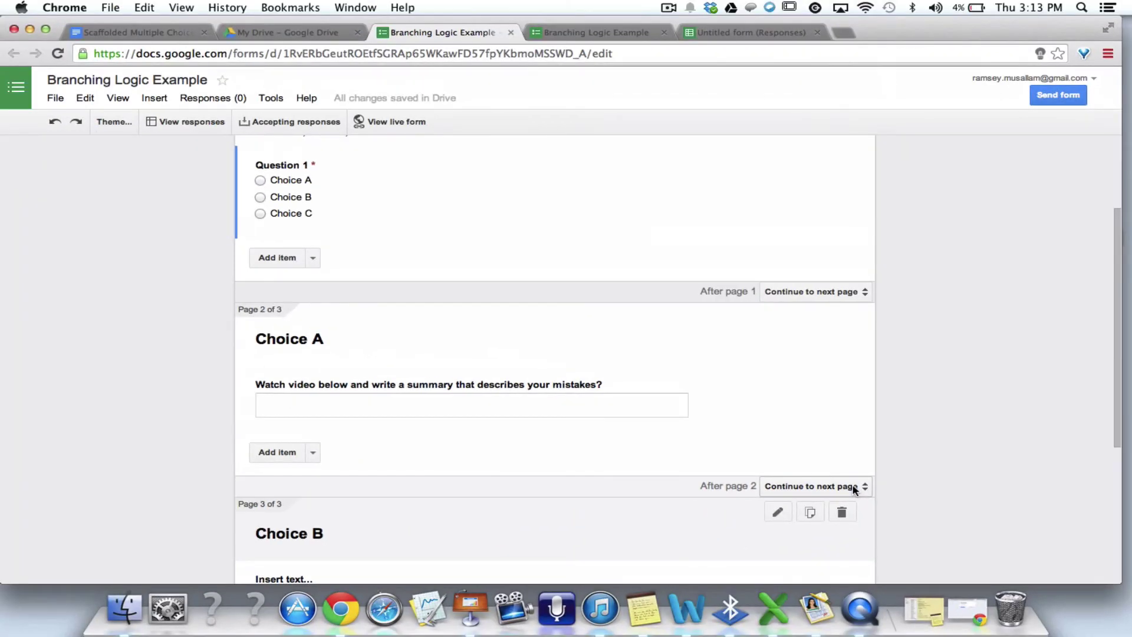
pyautogui.scroll(3, 854, 489)
pyautogui.click(860, 427)
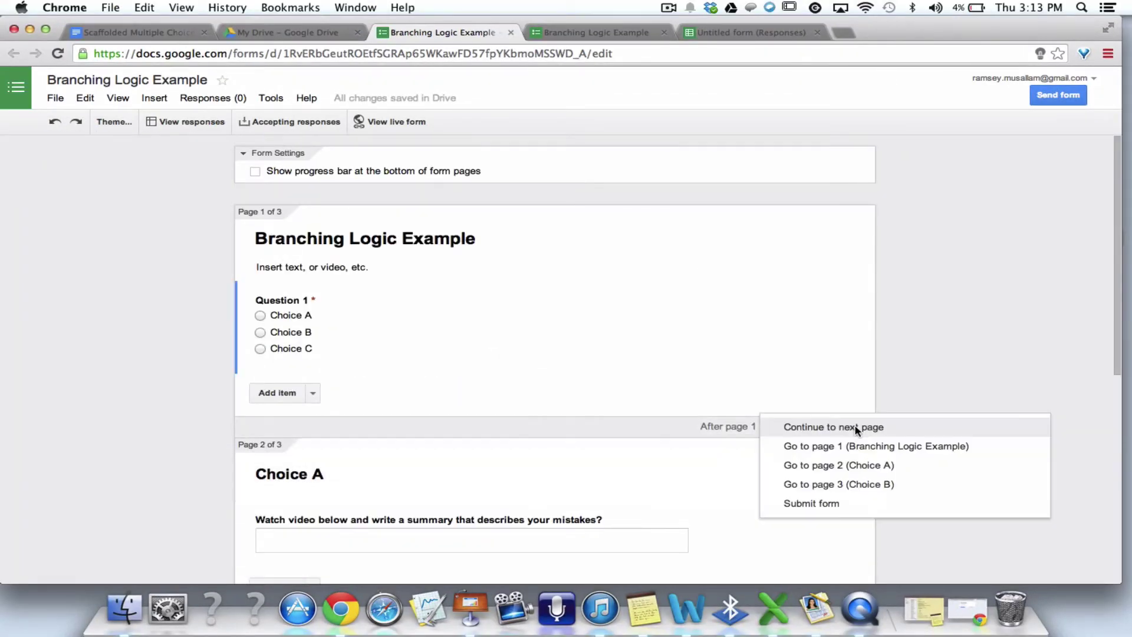
pyautogui.click(830, 503)
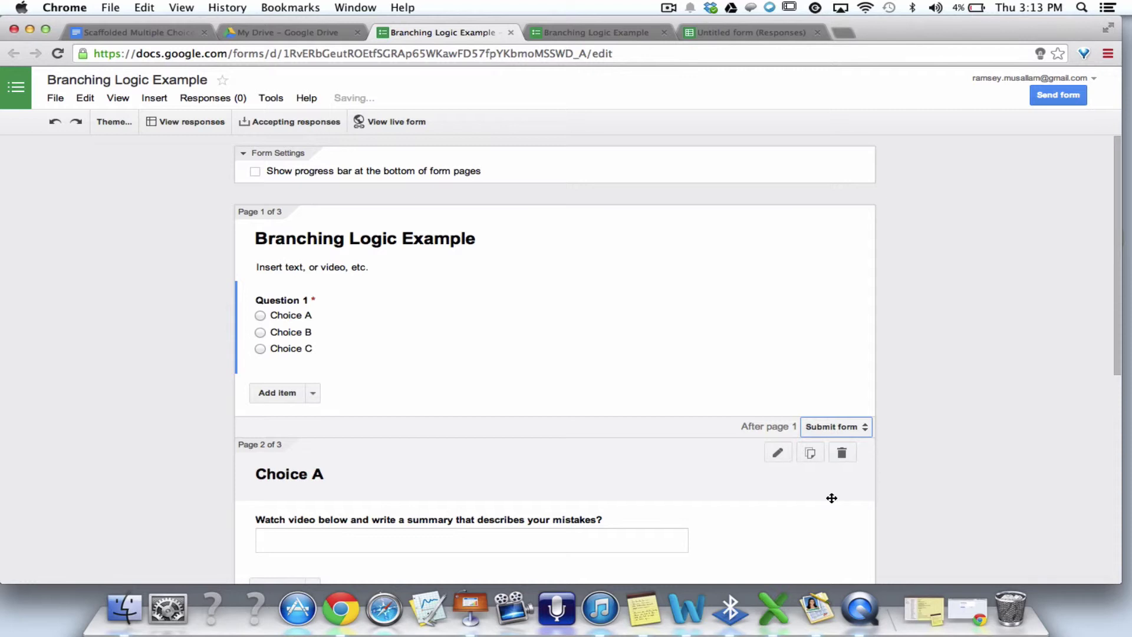
pyautogui.click(860, 429)
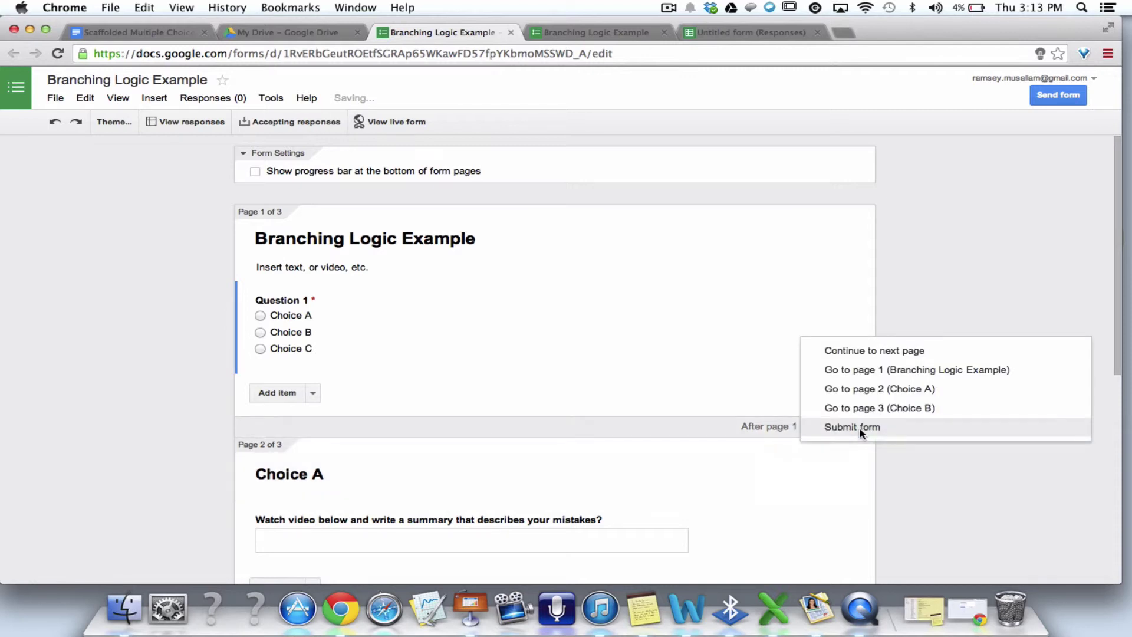
pyautogui.click(860, 429)
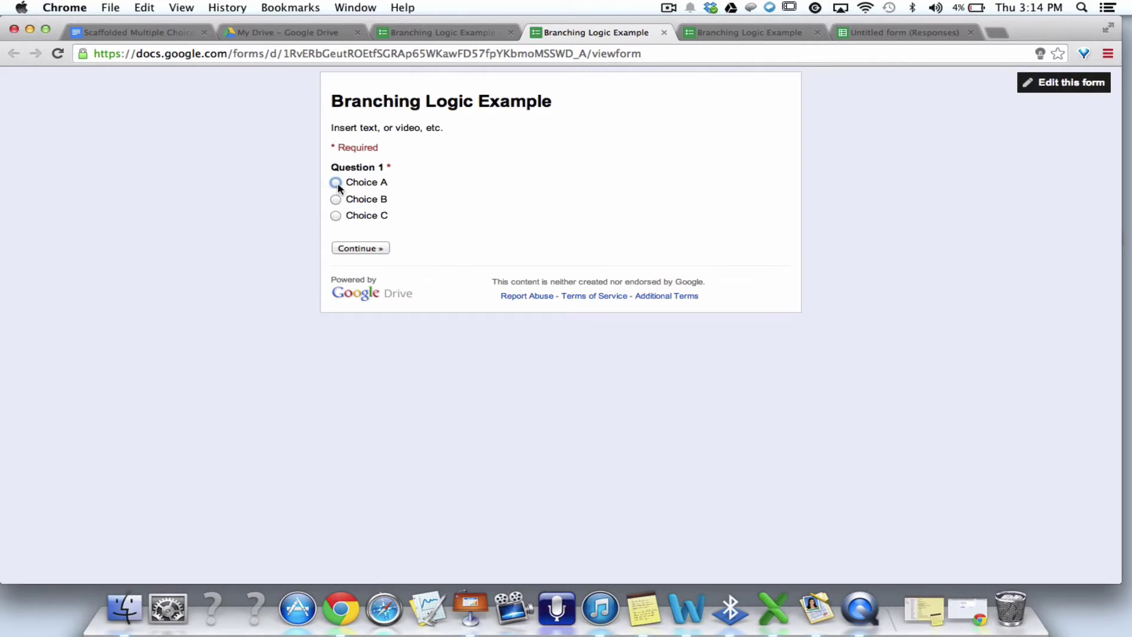
# Pick Choice A in the live form, continue past its page, go back, and return to the editor
pyautogui.click(336, 183)
pyautogui.click(366, 248)
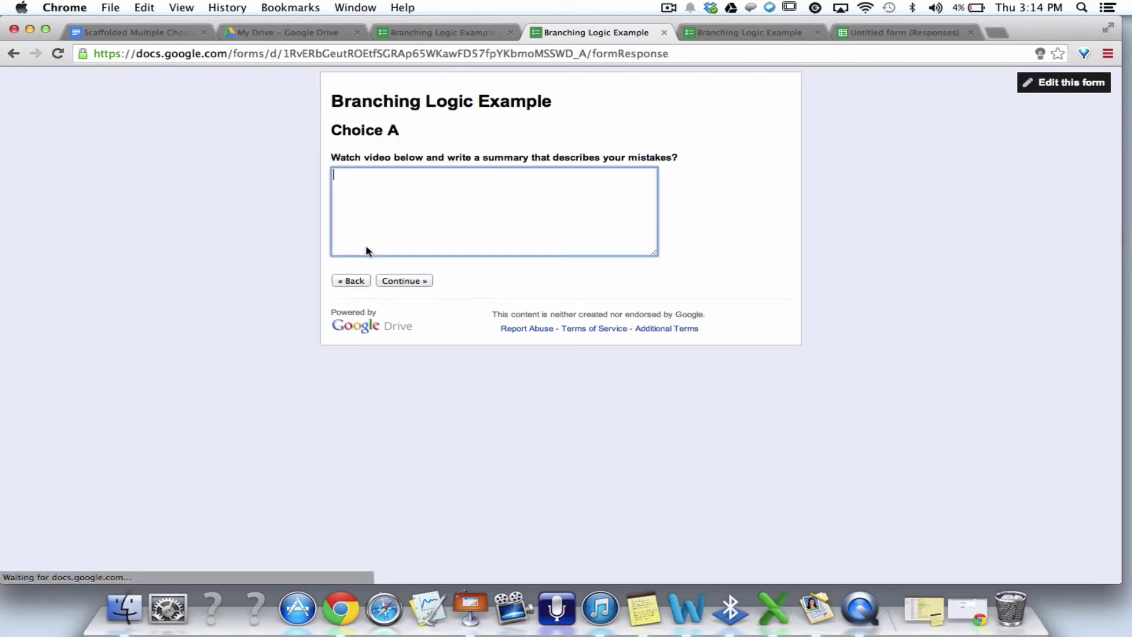
pyautogui.click(402, 281)
pyautogui.click(354, 281)
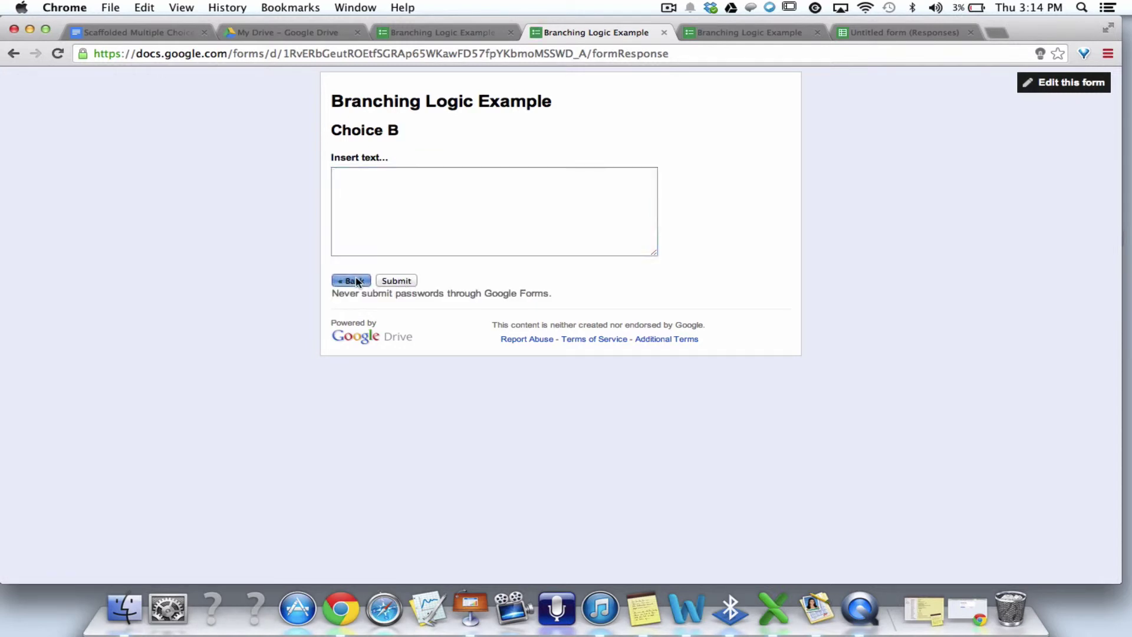
pyautogui.click(439, 33)
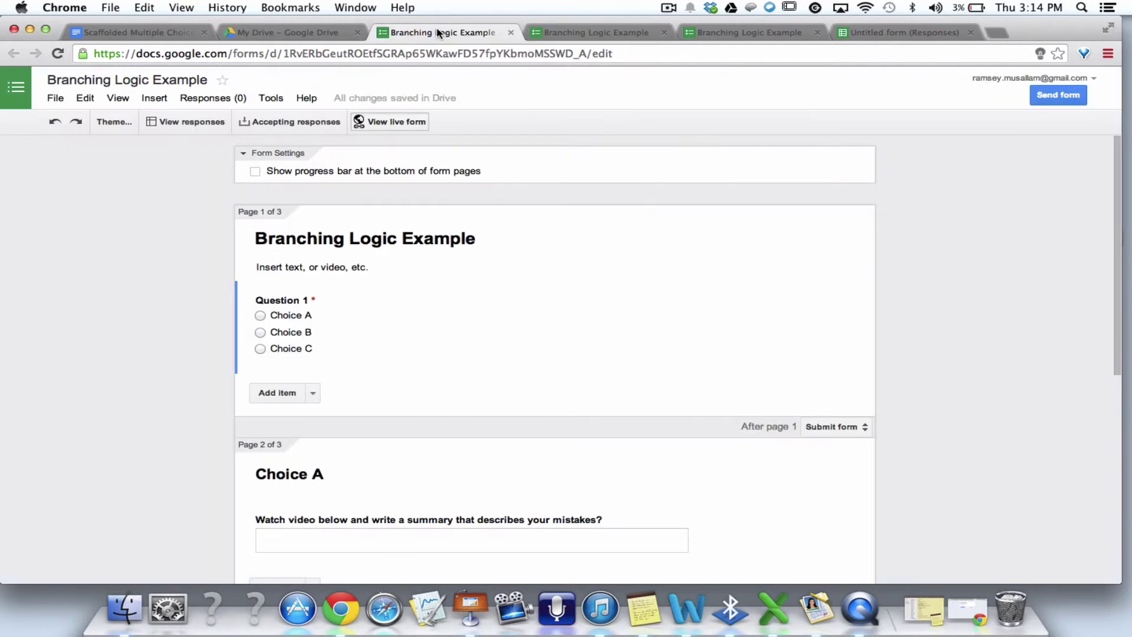
# Set 'After page 1' back to Continue to next page
pyautogui.click(858, 427)
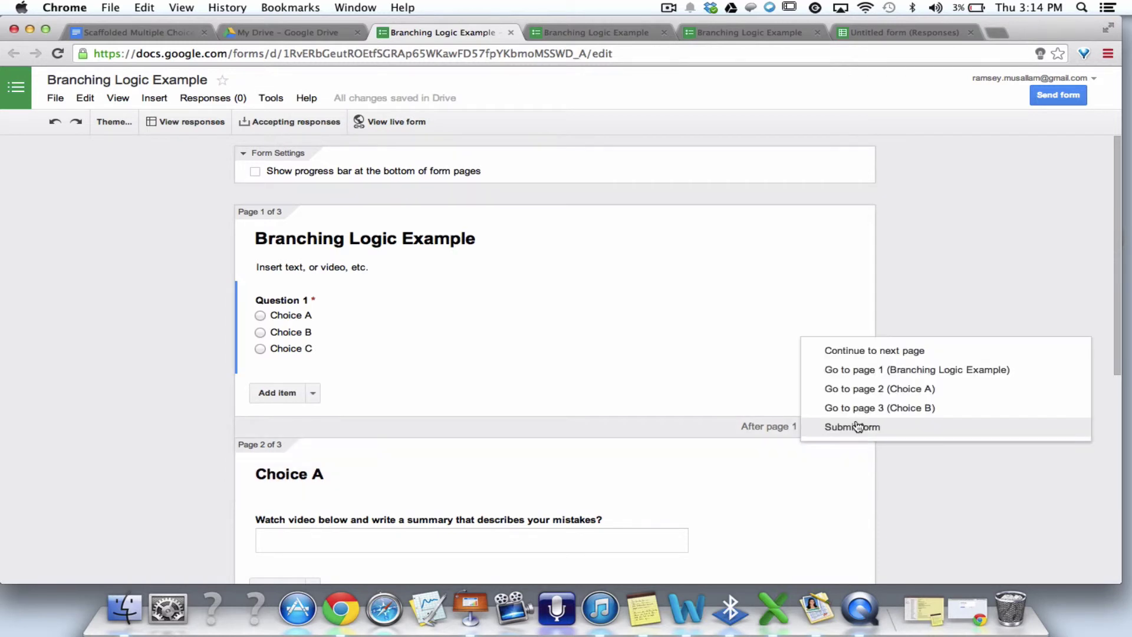
pyautogui.click(860, 357)
pyautogui.scroll(-2, 860, 361)
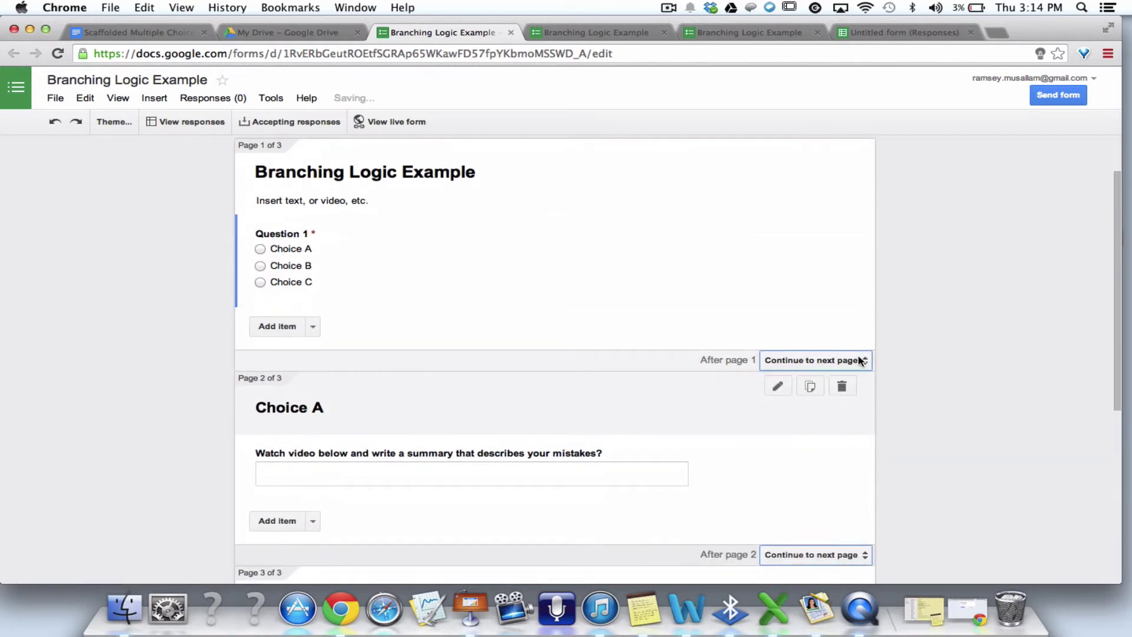
pyautogui.scroll(-5, 860, 361)
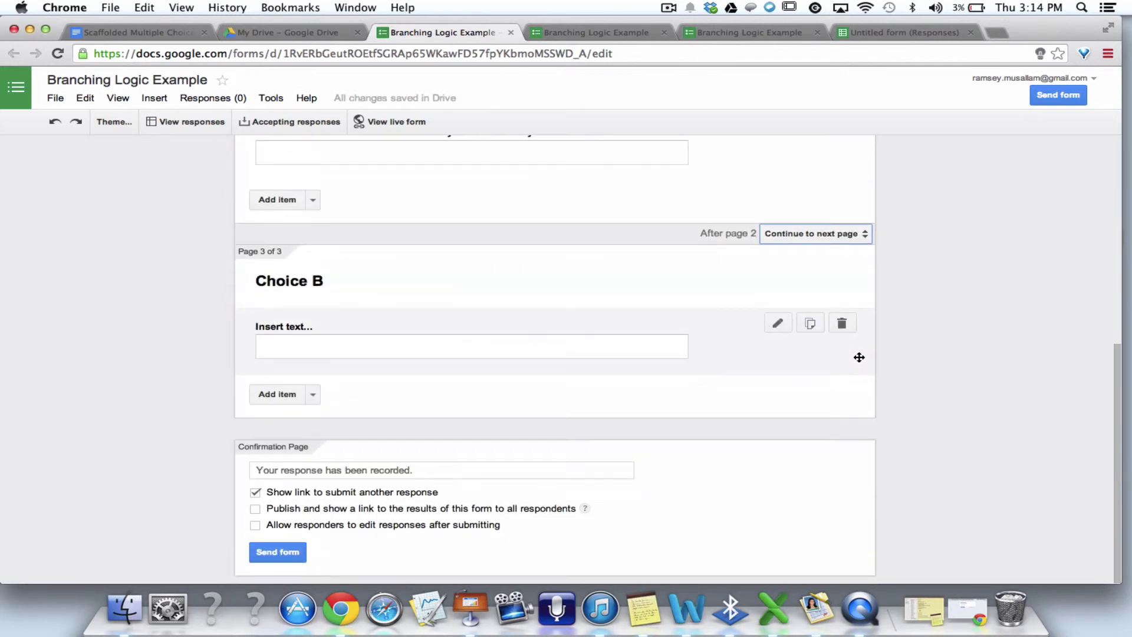
pyautogui.scroll(5, 859, 357)
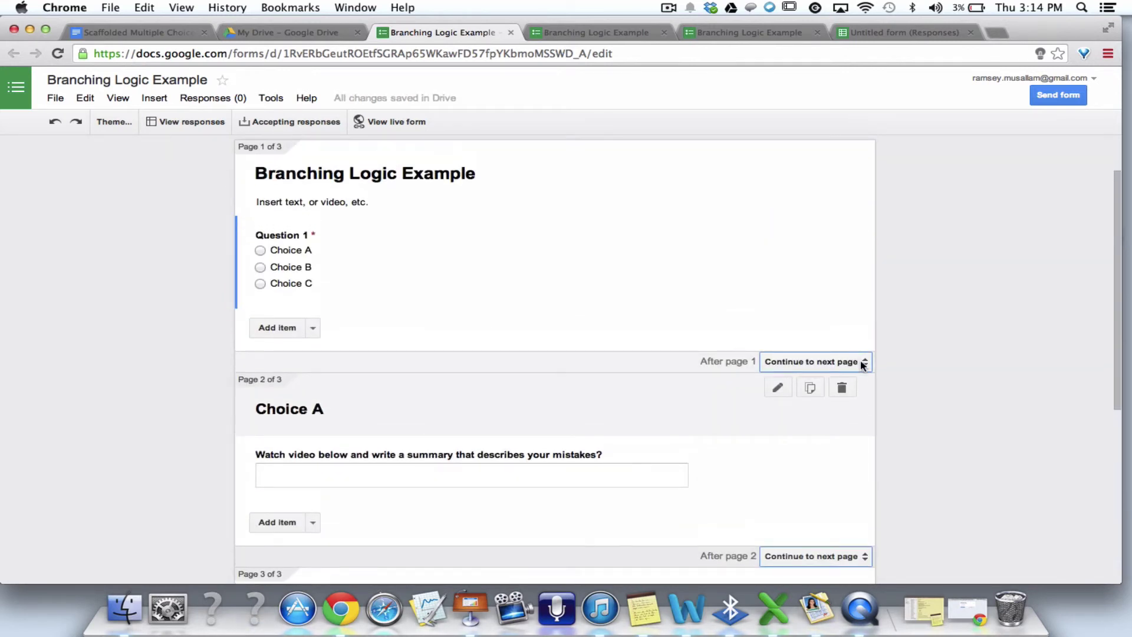
pyautogui.click(862, 363)
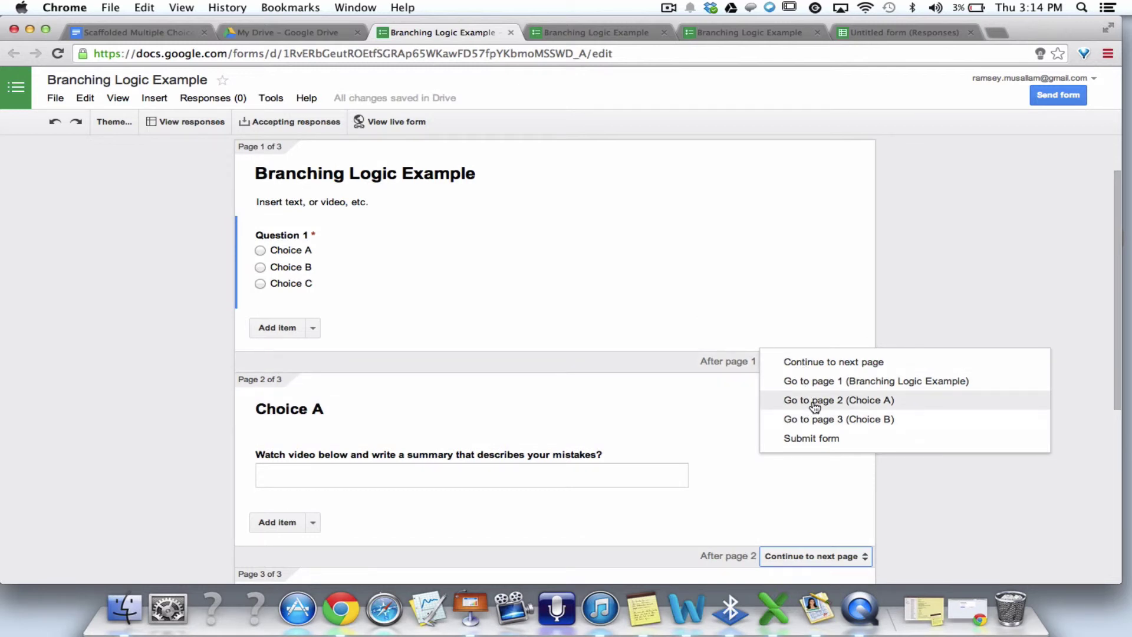
pyautogui.click(672, 312)
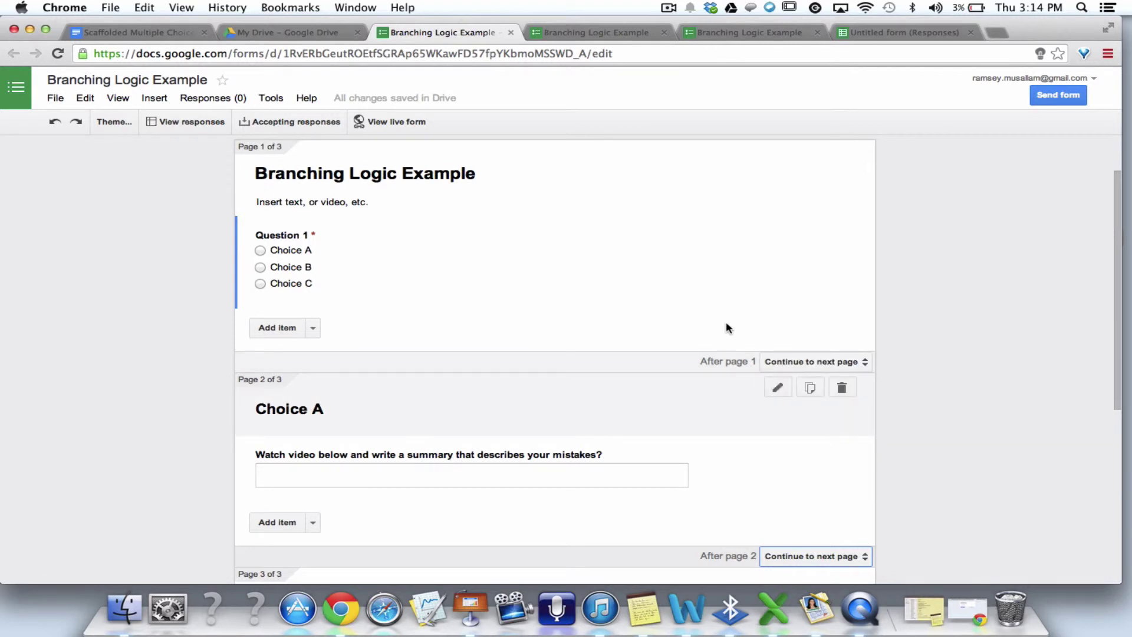
pyautogui.scroll(-5, 619, 458)
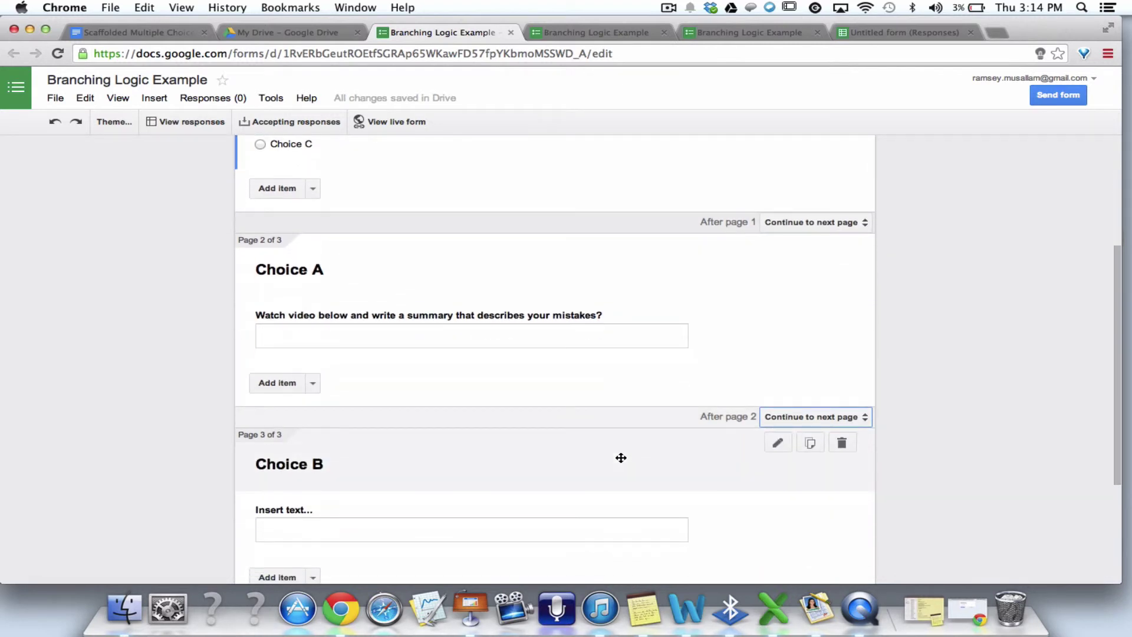
pyautogui.scroll(-6, 790, 390)
pyautogui.scroll(4, 788, 390)
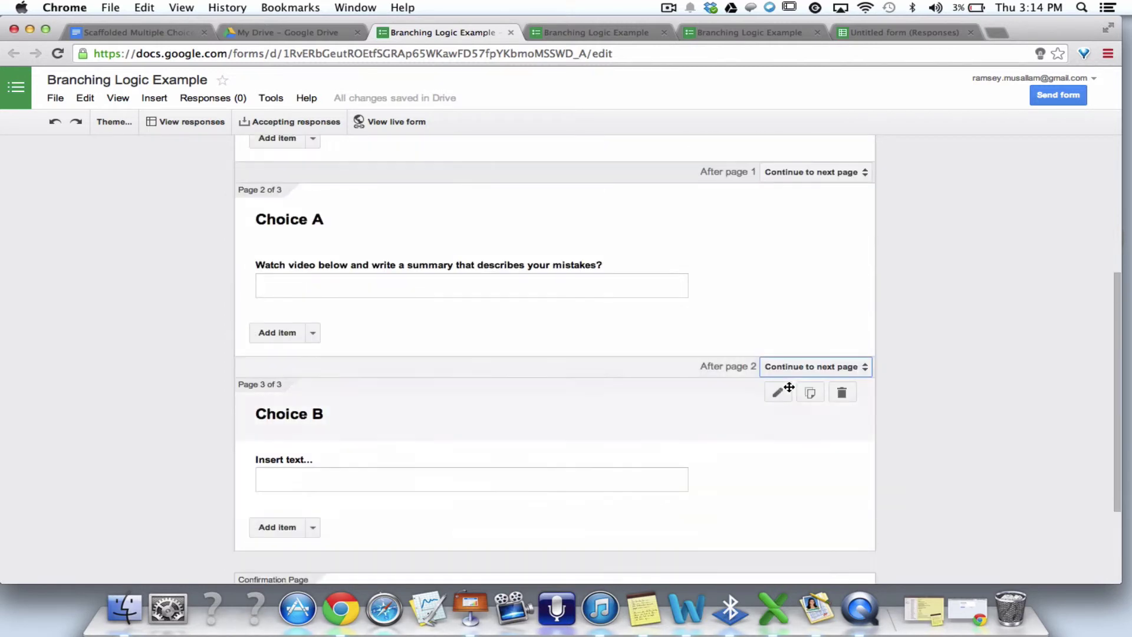
# Set 'After page 2' to Submit form
pyautogui.click(862, 367)
pyautogui.click(826, 443)
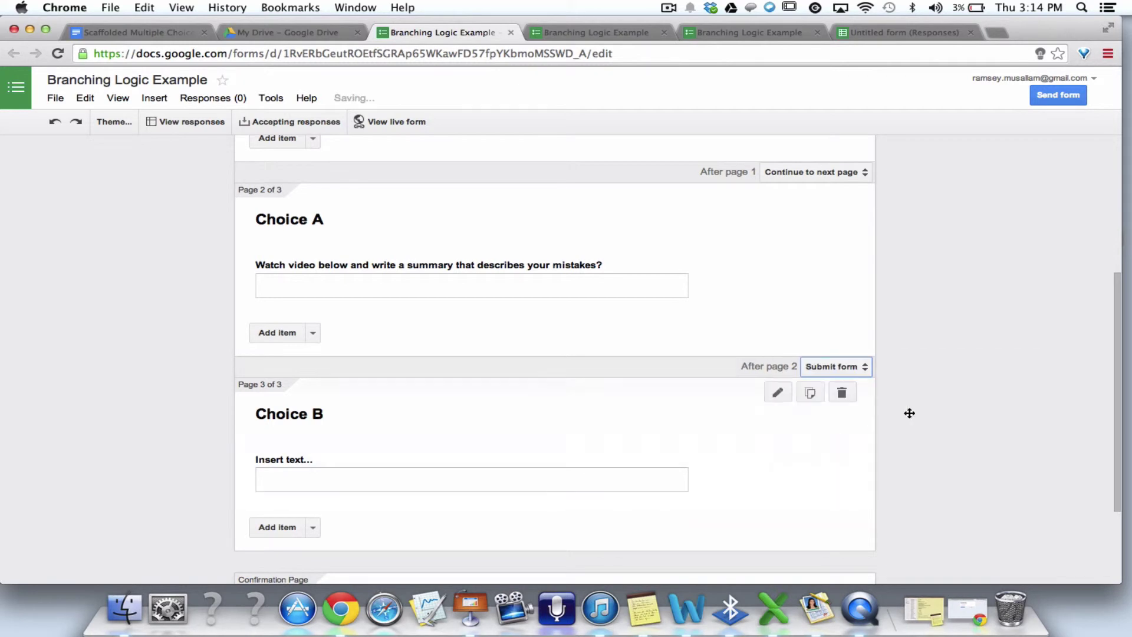
pyautogui.scroll(-5, 977, 403)
pyautogui.scroll(12, 974, 400)
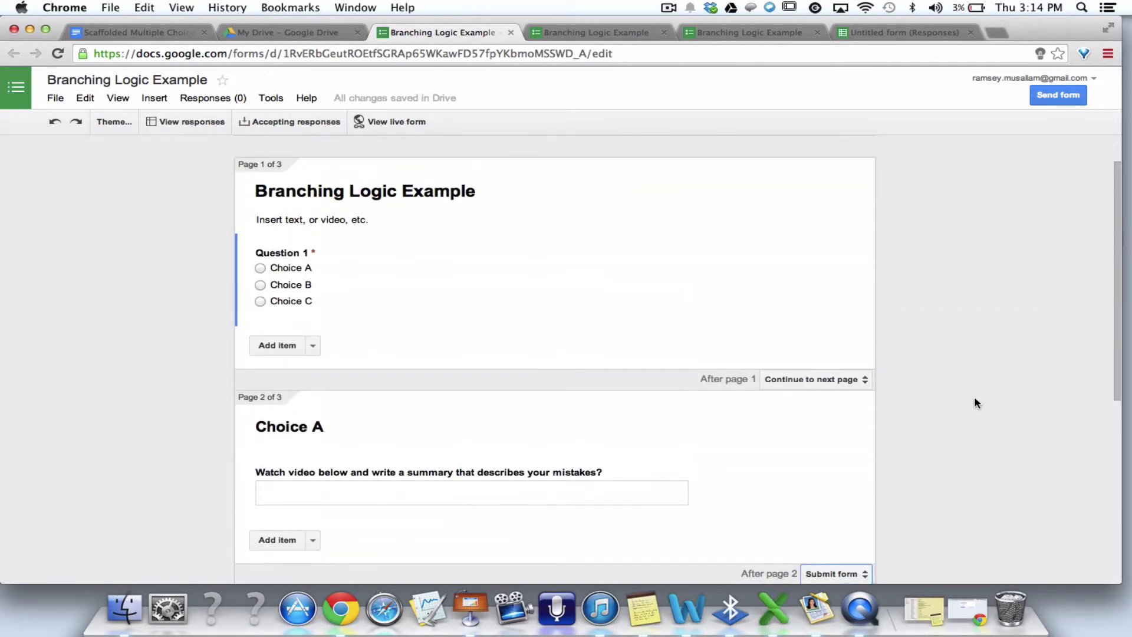
# Preview the live form's Choice A page, go back, and return to the editor
pyautogui.click(397, 121)
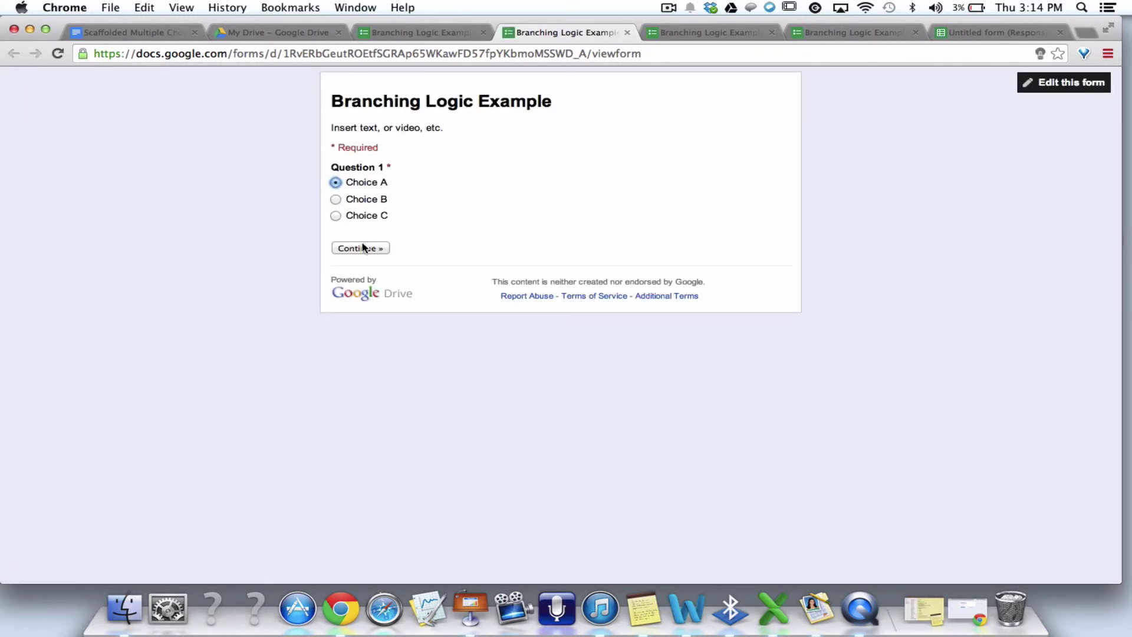
pyautogui.click(363, 248)
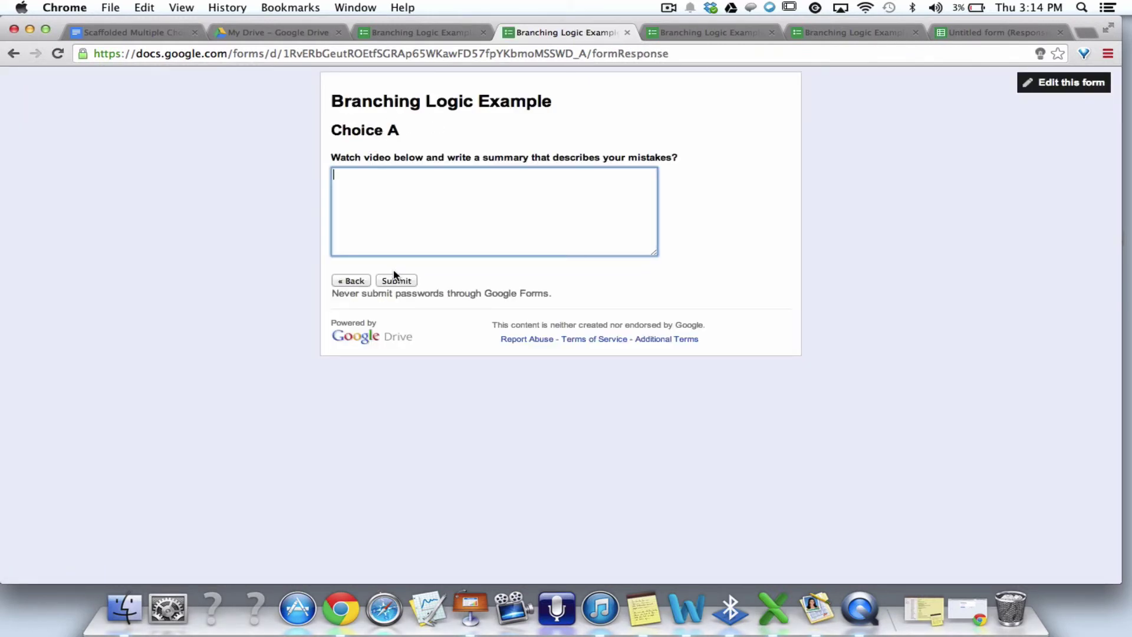
pyautogui.click(348, 281)
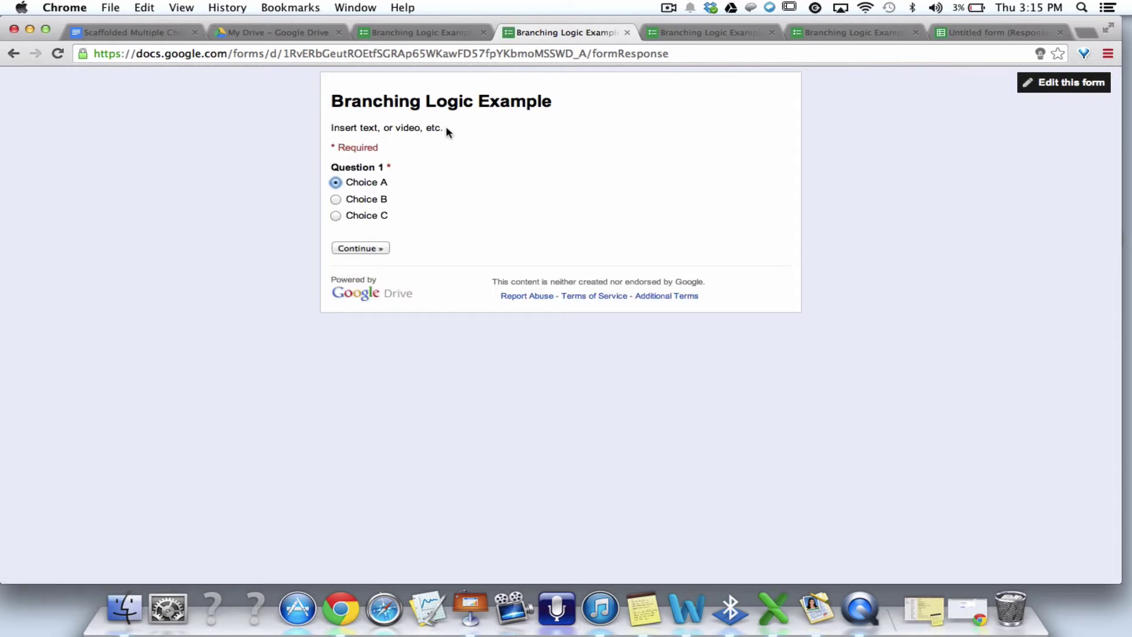
pyautogui.click(406, 31)
pyautogui.scroll(-3, 870, 377)
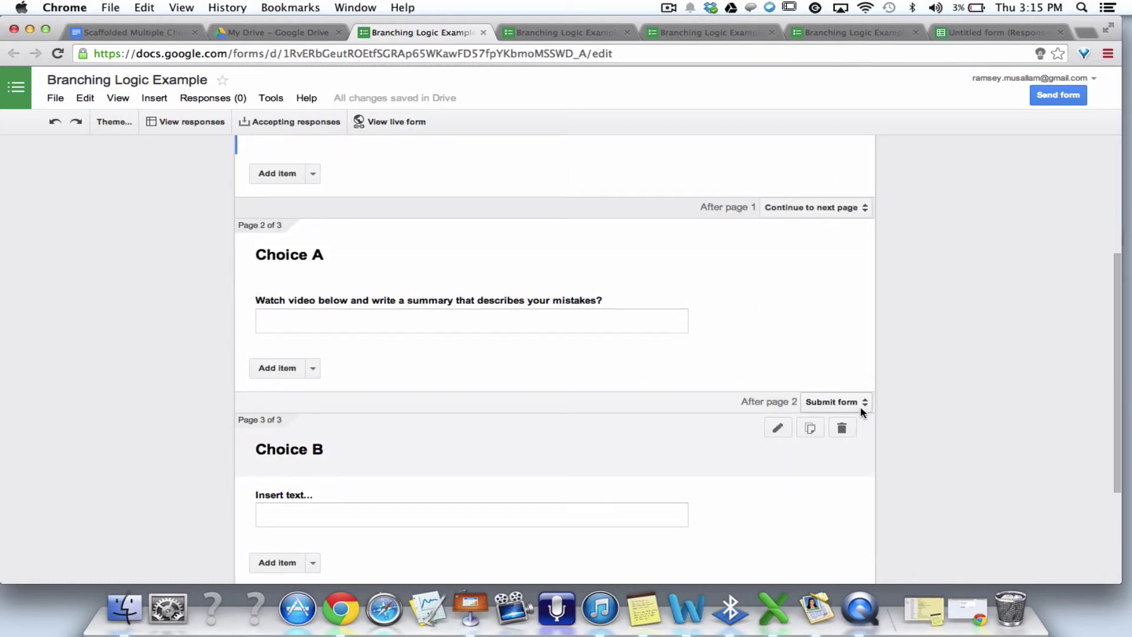
# Submit a Choice A test response with 'dddd' as the summary, then return to the editor
pyautogui.click(376, 123)
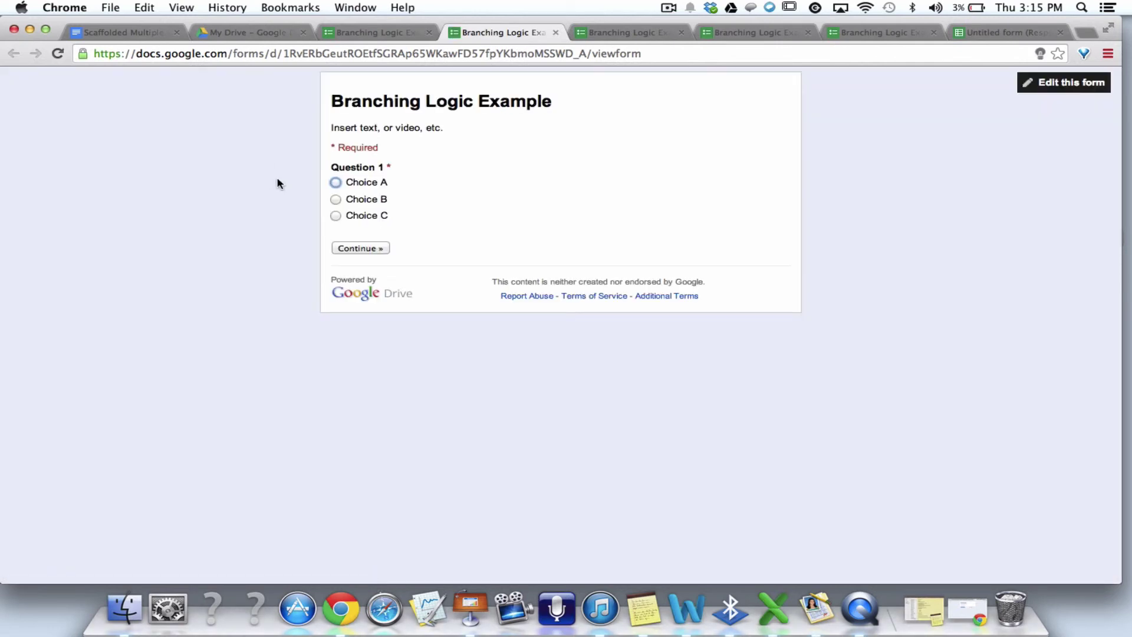
pyautogui.click(359, 248)
pyautogui.write('dddd')
pyautogui.click(396, 280)
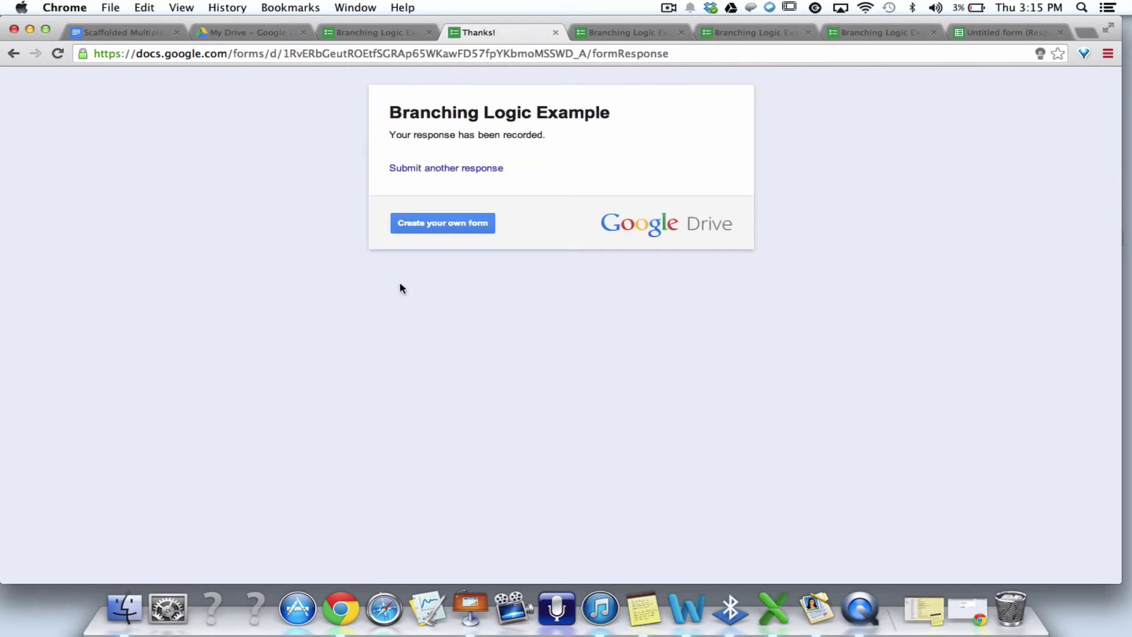
pyautogui.click(401, 171)
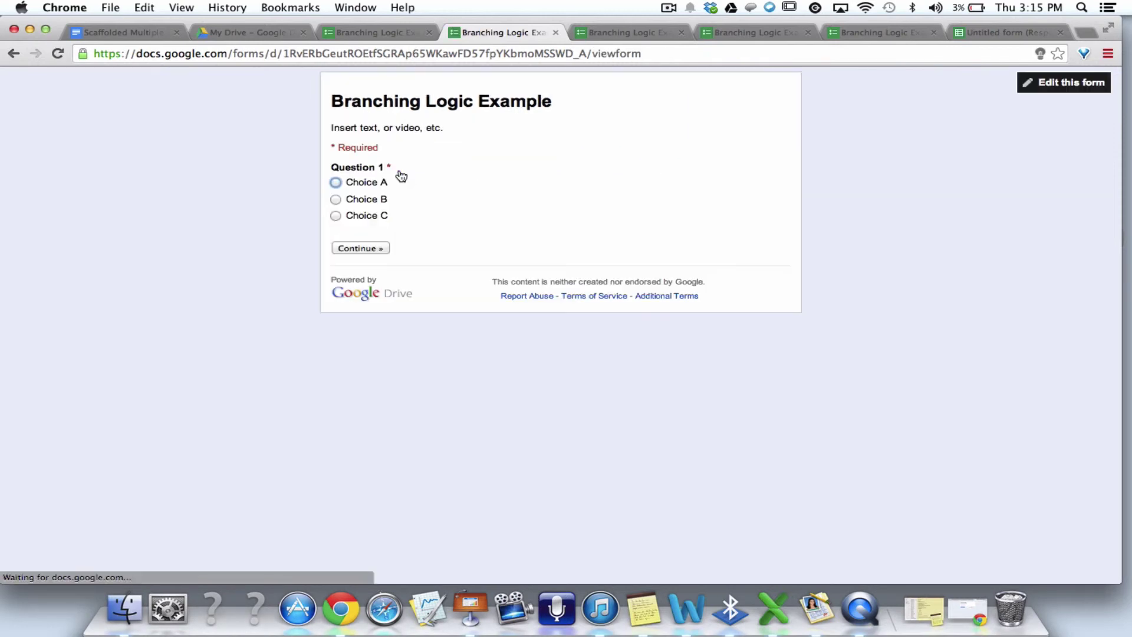
pyautogui.click(374, 35)
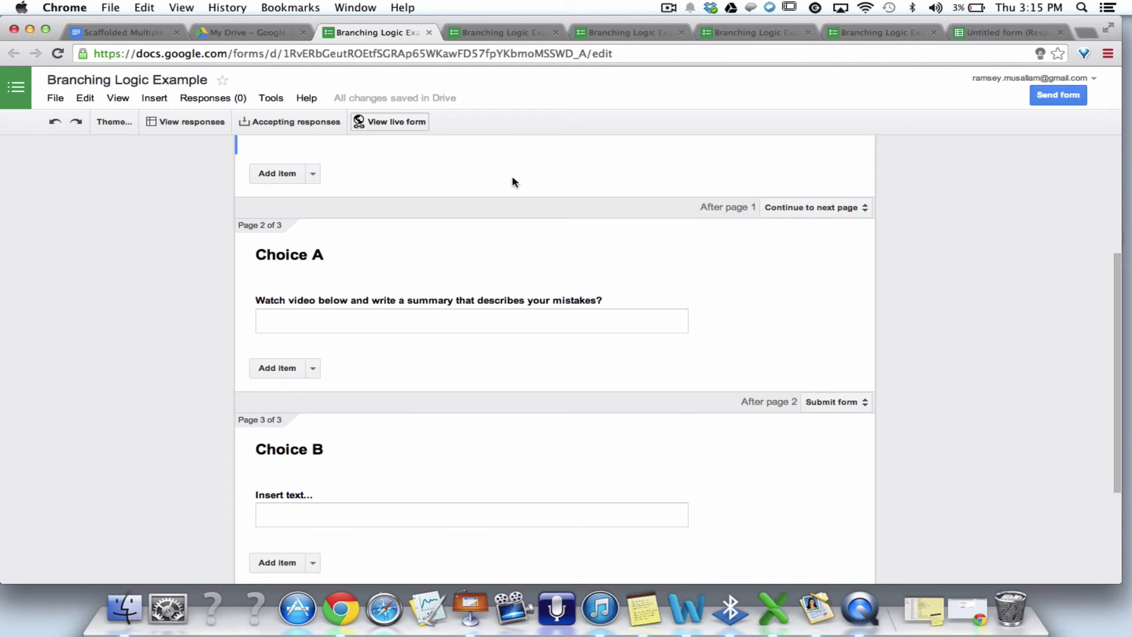
pyautogui.scroll(5, 504, 264)
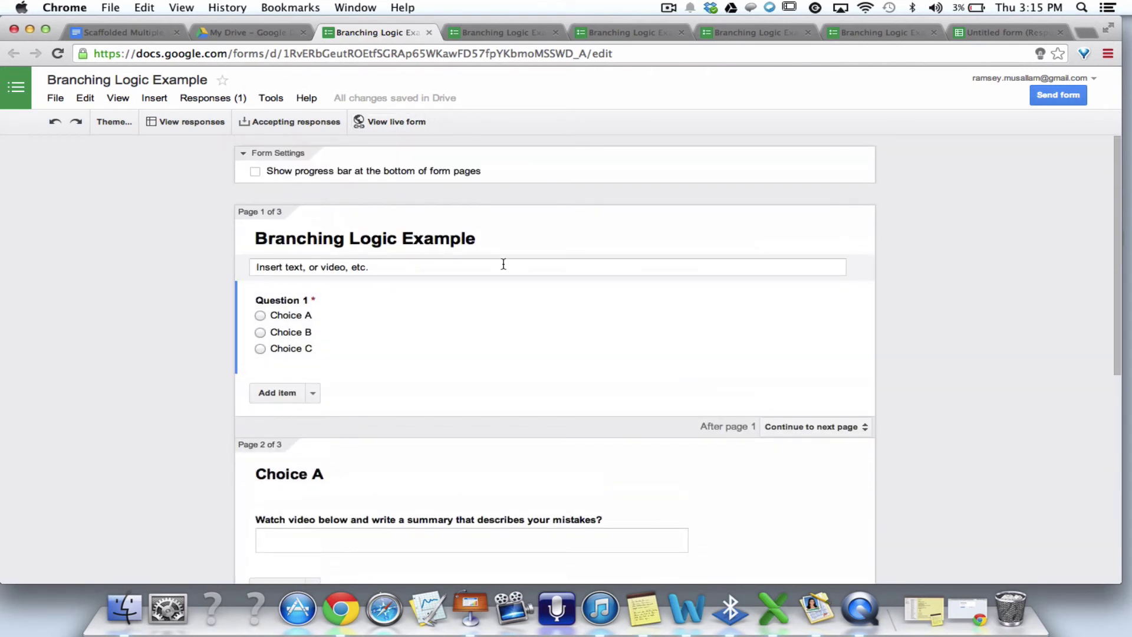
# Select the page 1 description text and begin editing Question 1's help text
pyautogui.click(418, 265)
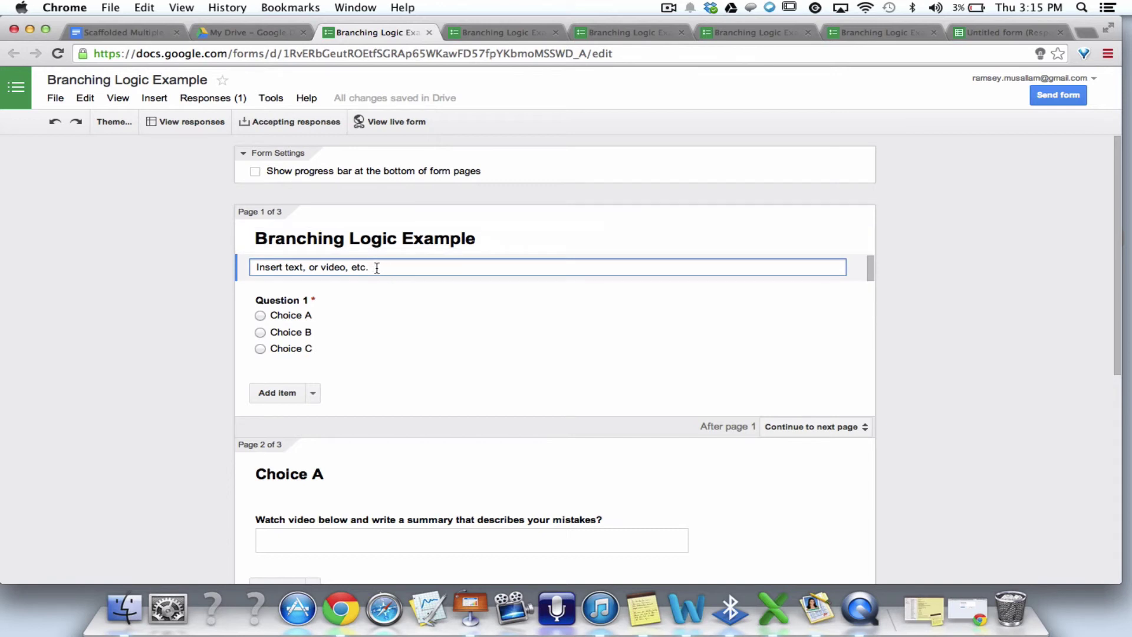
pyautogui.tripleClick(336, 269)
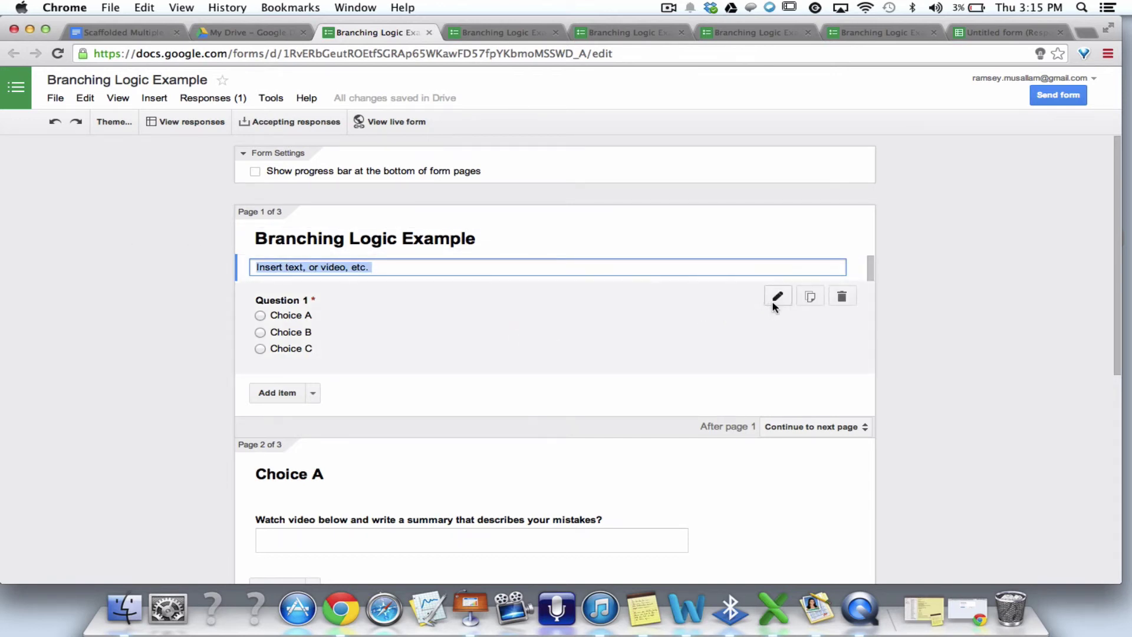
pyautogui.click(774, 299)
pyautogui.click(453, 336)
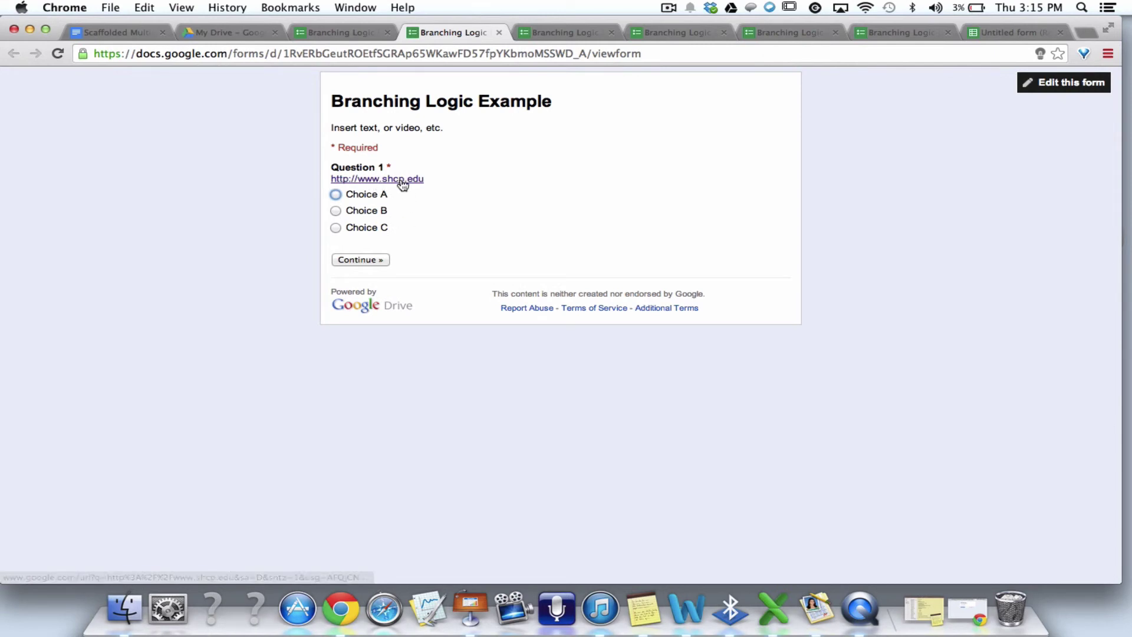
pyautogui.click(348, 34)
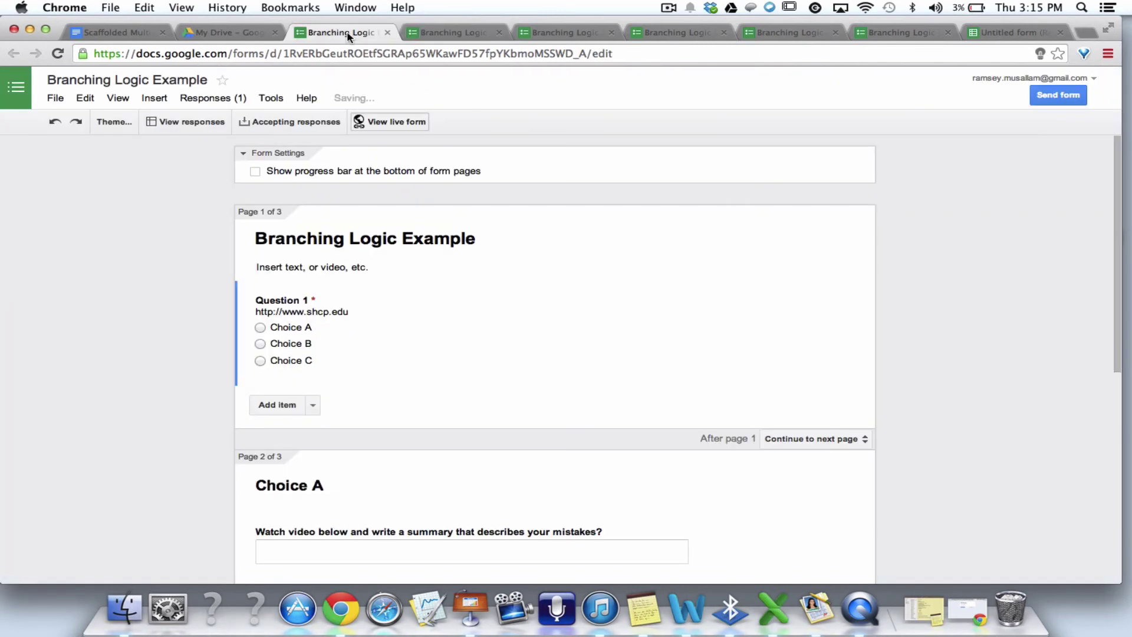
pyautogui.click(396, 270)
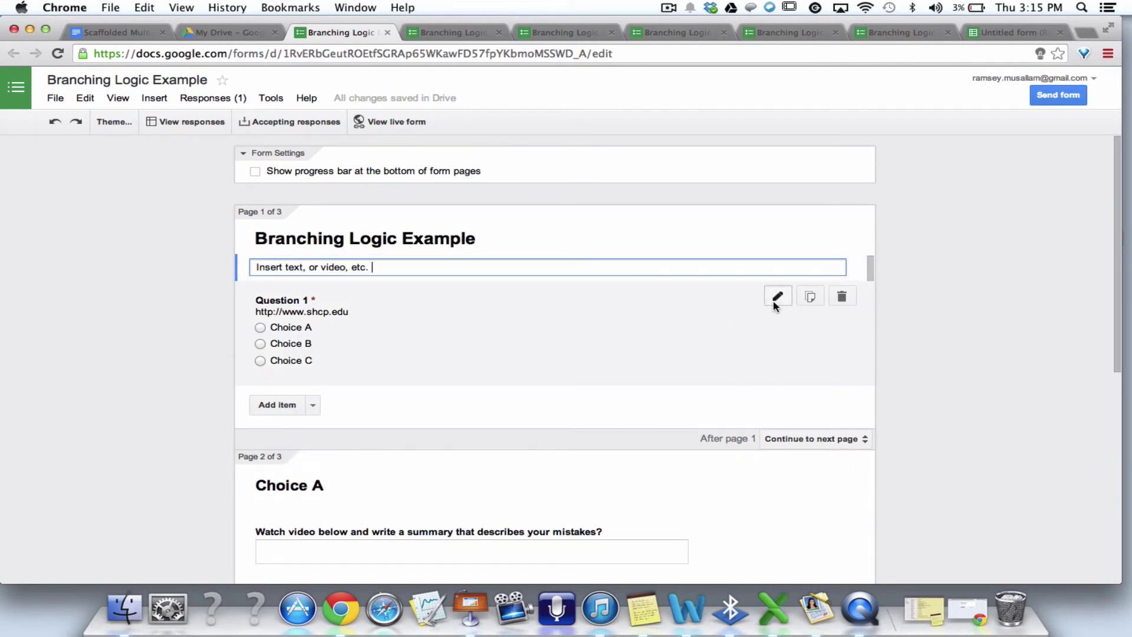
pyautogui.click(775, 303)
pyautogui.press('Tab')
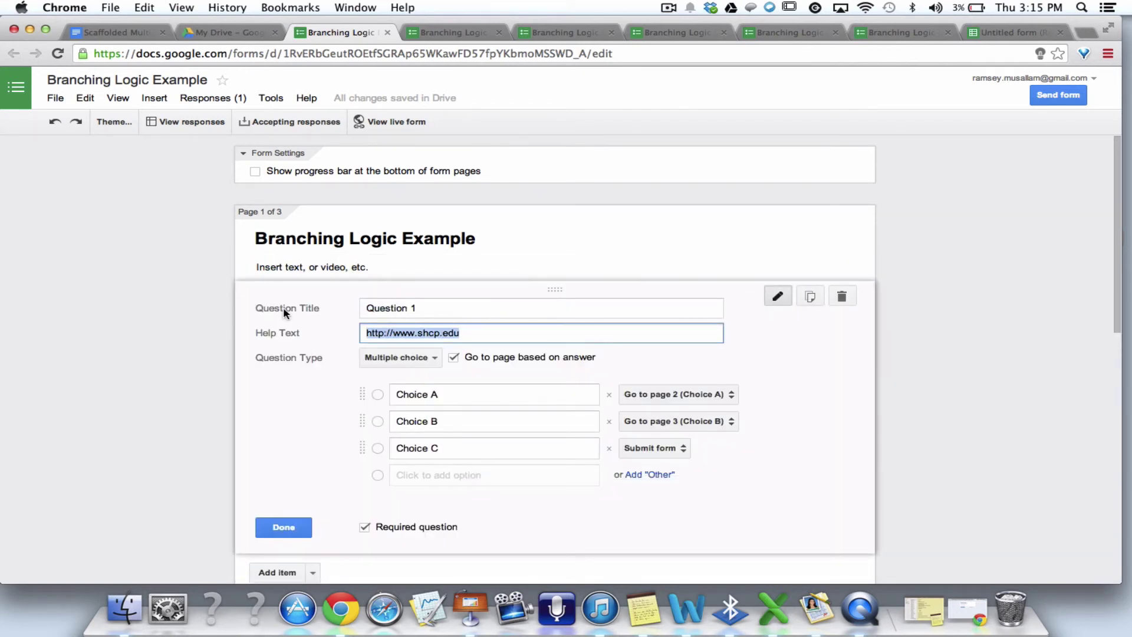
pyautogui.press('BackSpace')
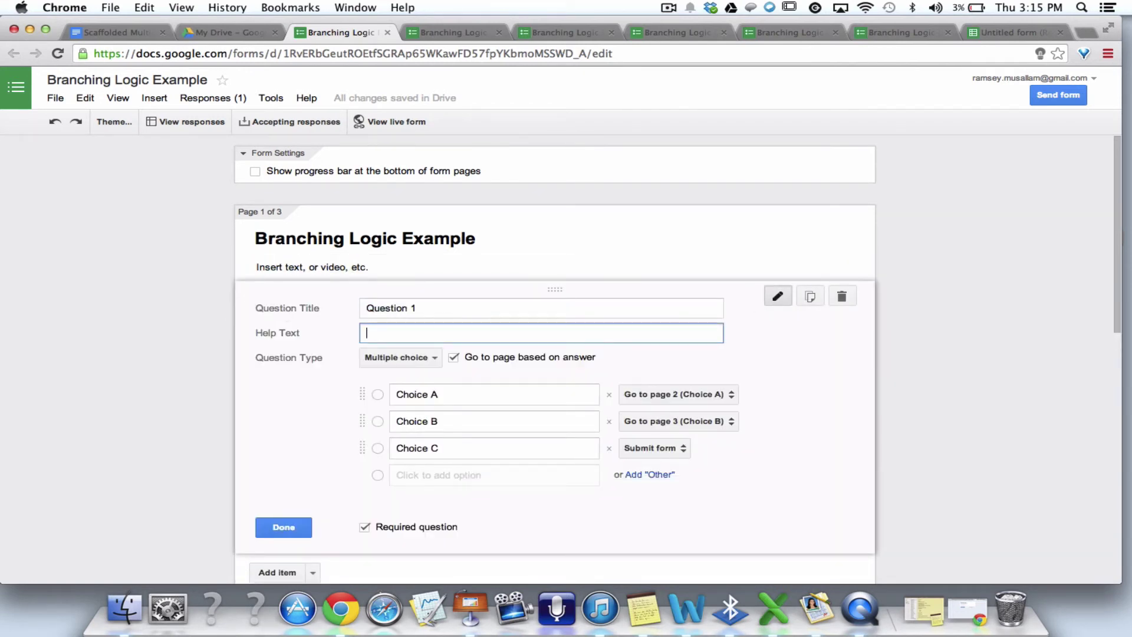
pyautogui.click(155, 99)
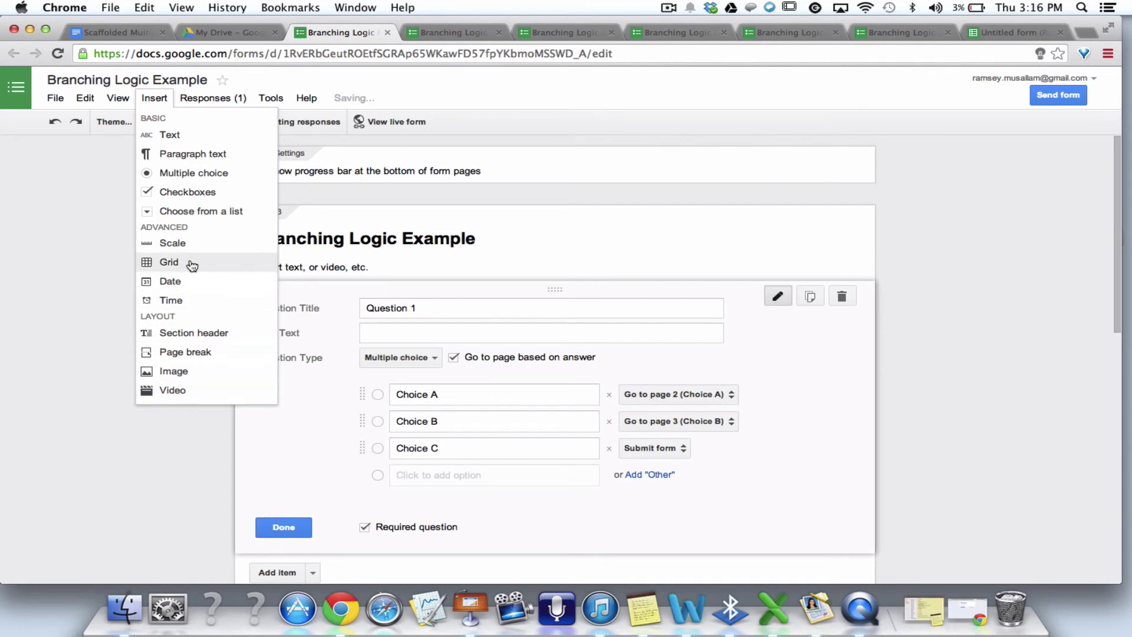
# Insert the first YouTube result for 'sacred heart cathedral prep' as a video
pyautogui.click(189, 389)
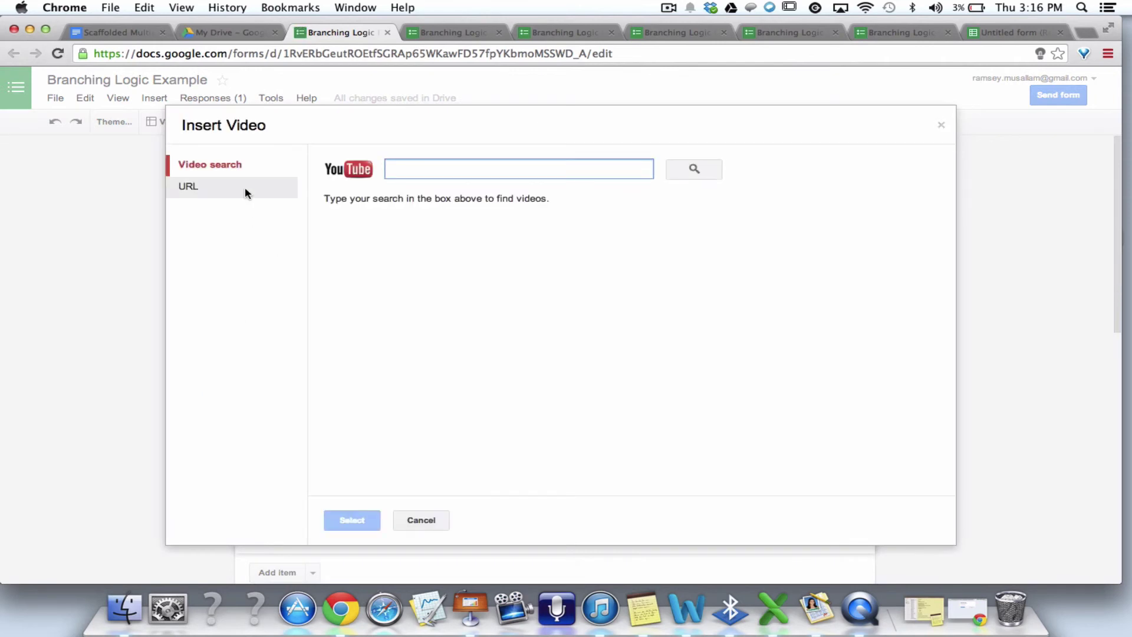
pyautogui.click(423, 169)
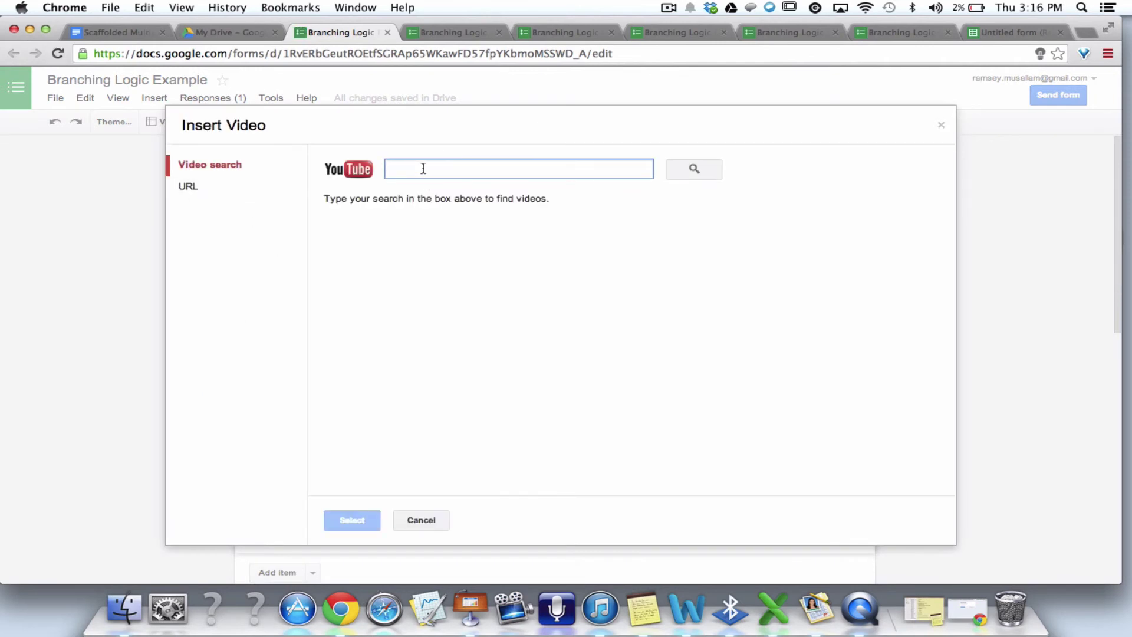
pyautogui.write('sacre')
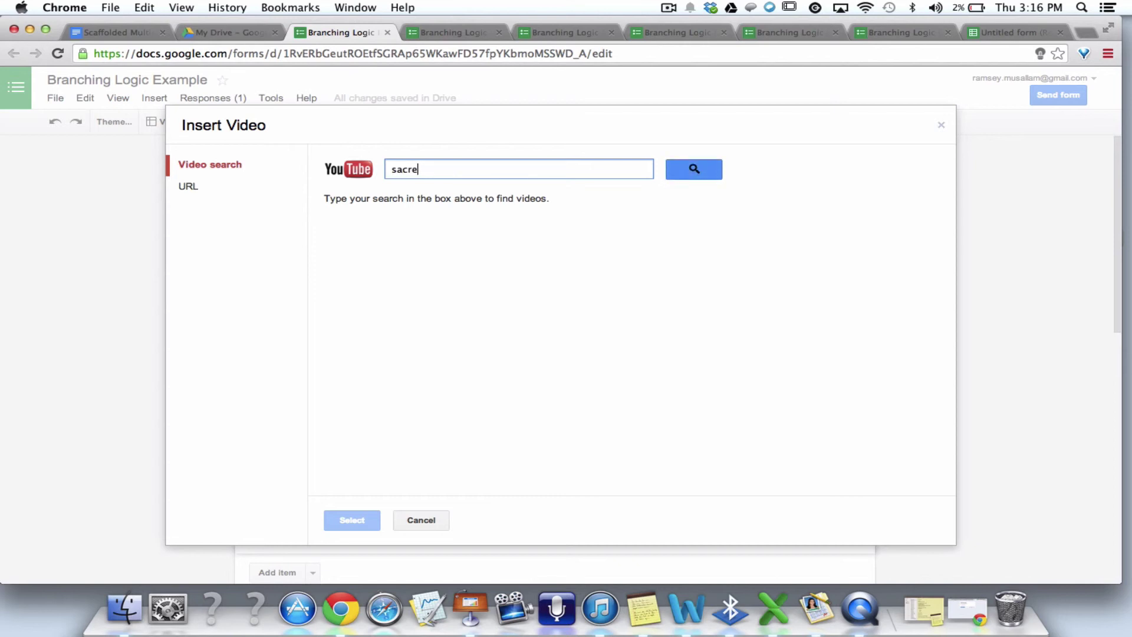
pyautogui.write('d heart cathedral prep')
pyautogui.press('Return')
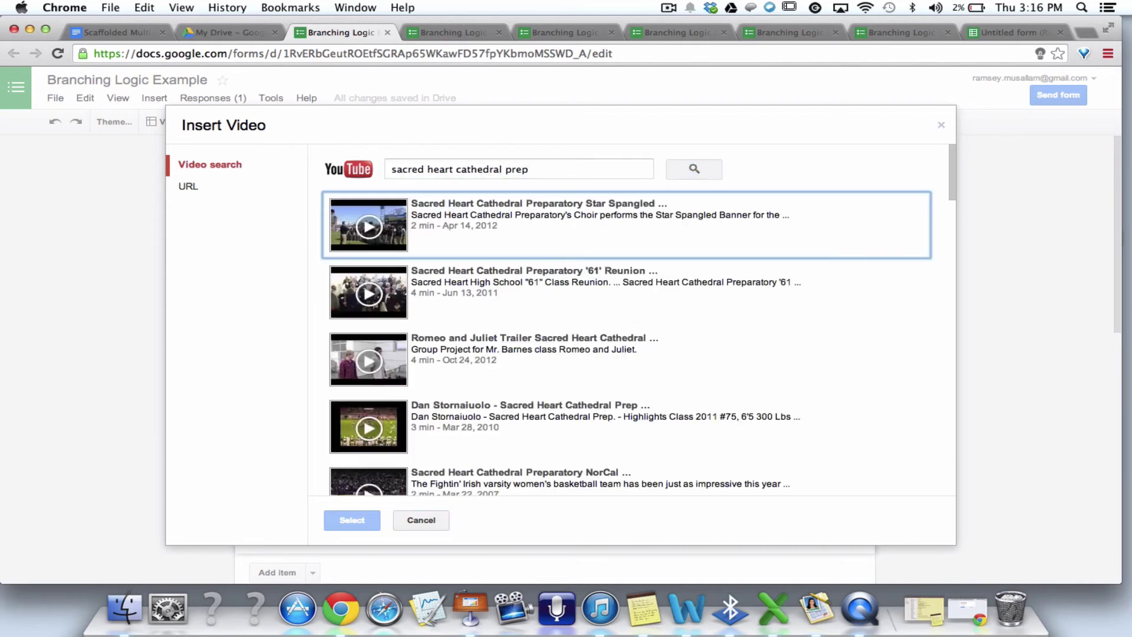
pyautogui.click(557, 230)
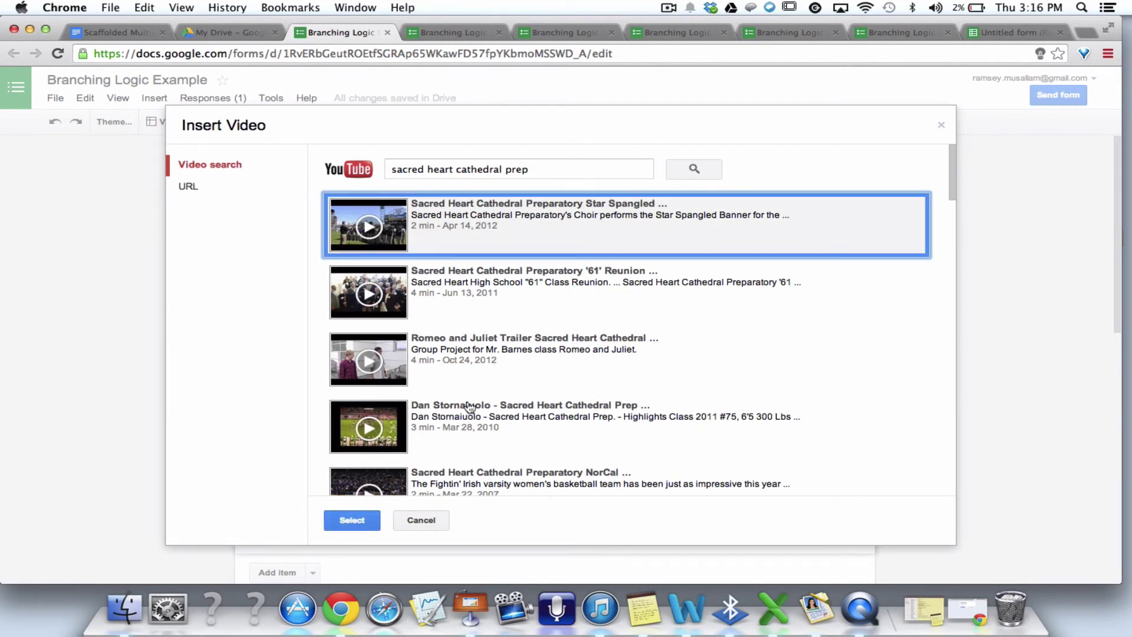
pyautogui.click(361, 523)
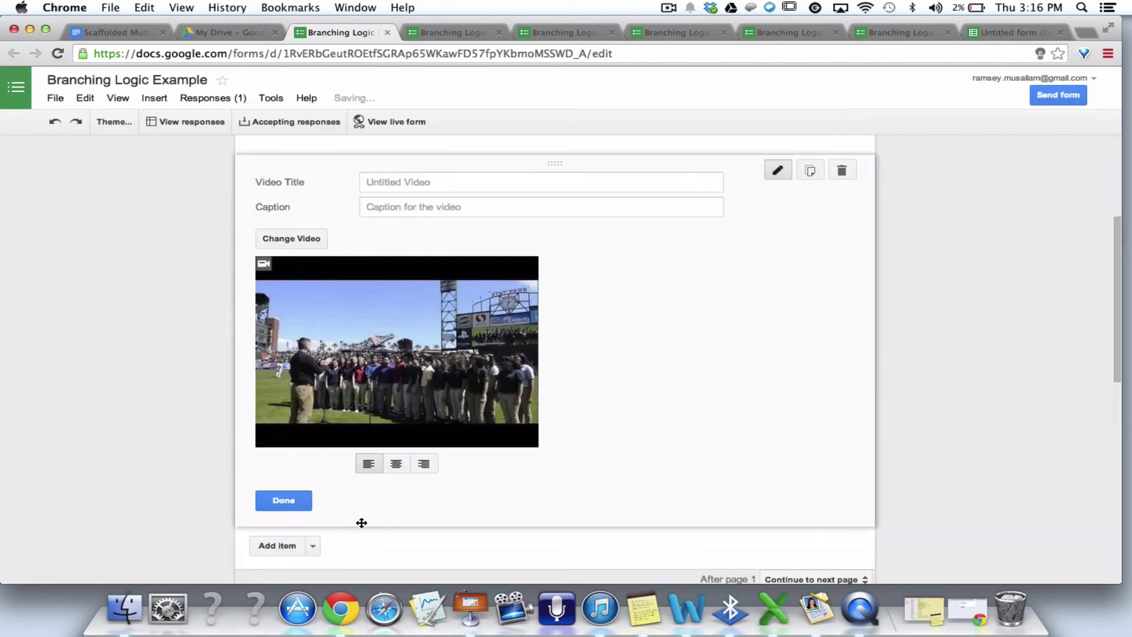
# Shrink the video slightly and centre it on the page
pyautogui.click(495, 361)
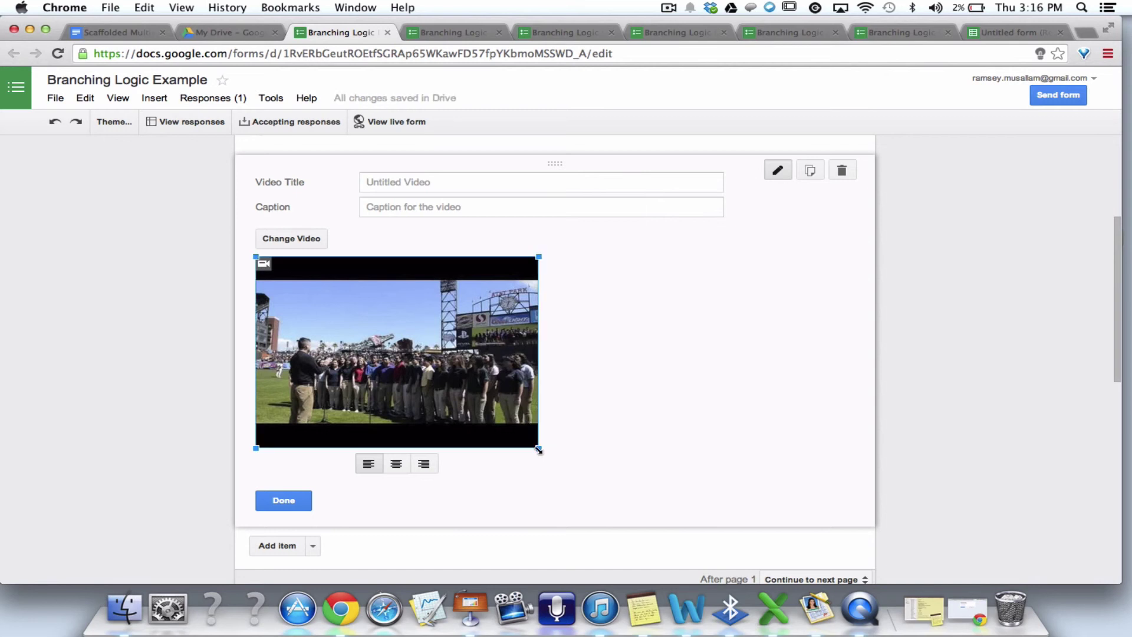
pyautogui.moveTo(538, 449); pyautogui.dragTo(578, 435)
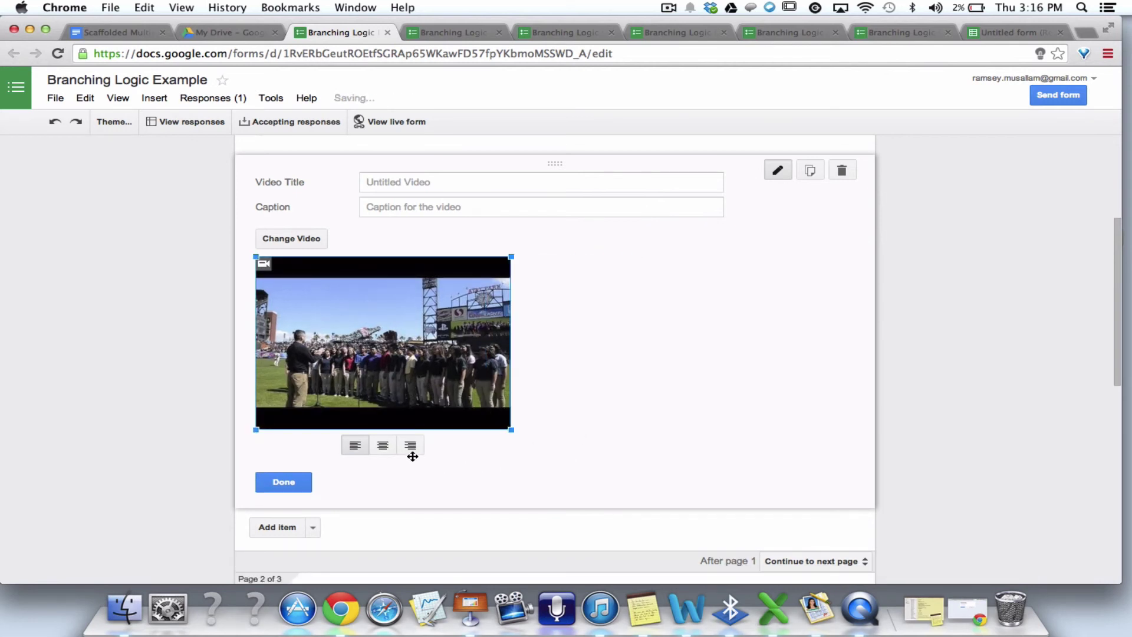
pyautogui.click(382, 447)
pyautogui.click(285, 484)
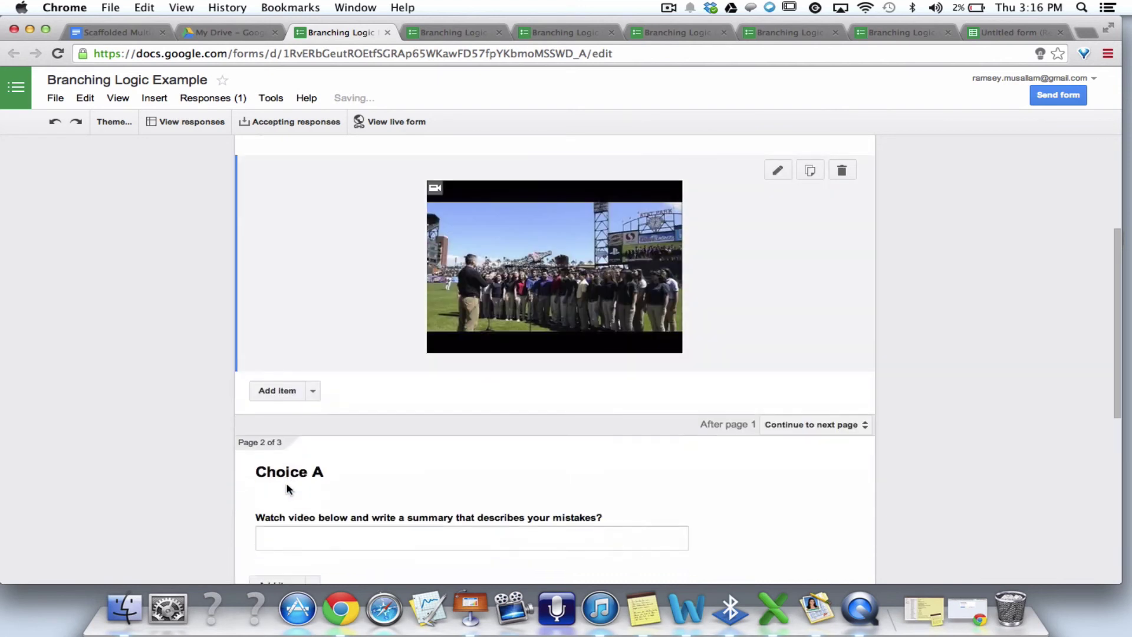
# Open the Choice A page header for editing and focus its description field
pyautogui.scroll(-3, 291, 434)
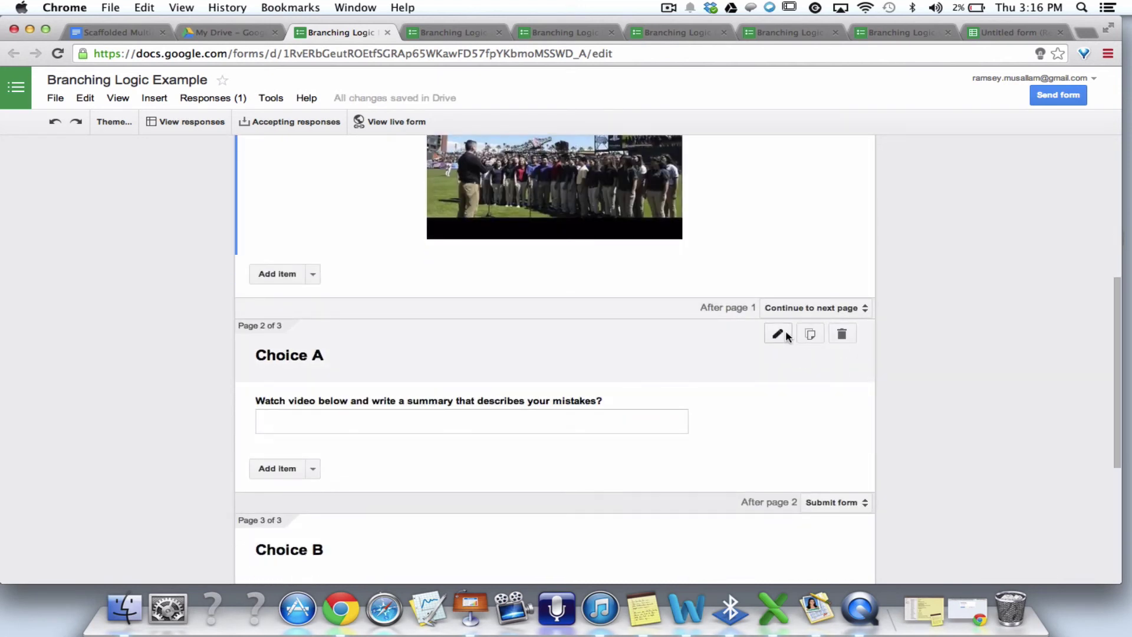
pyautogui.click(779, 334)
pyautogui.click(455, 313)
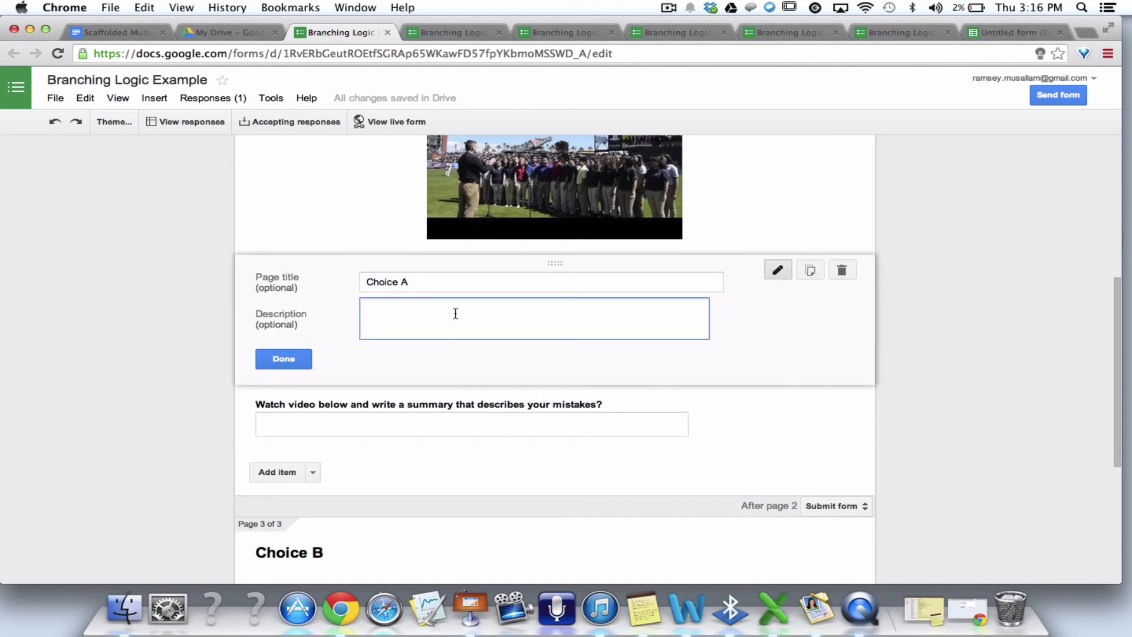
# Begin inserting a video, cancel it, and bring up the list of insertable items again
pyautogui.click(155, 98)
pyautogui.click(193, 390)
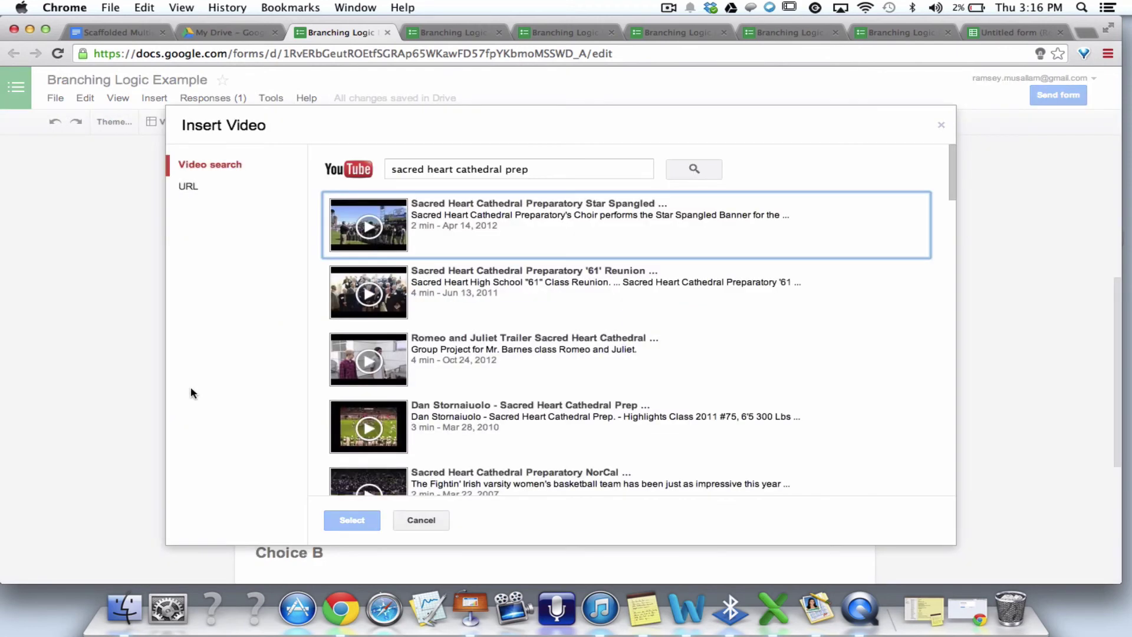
pyautogui.click(420, 520)
pyautogui.click(155, 99)
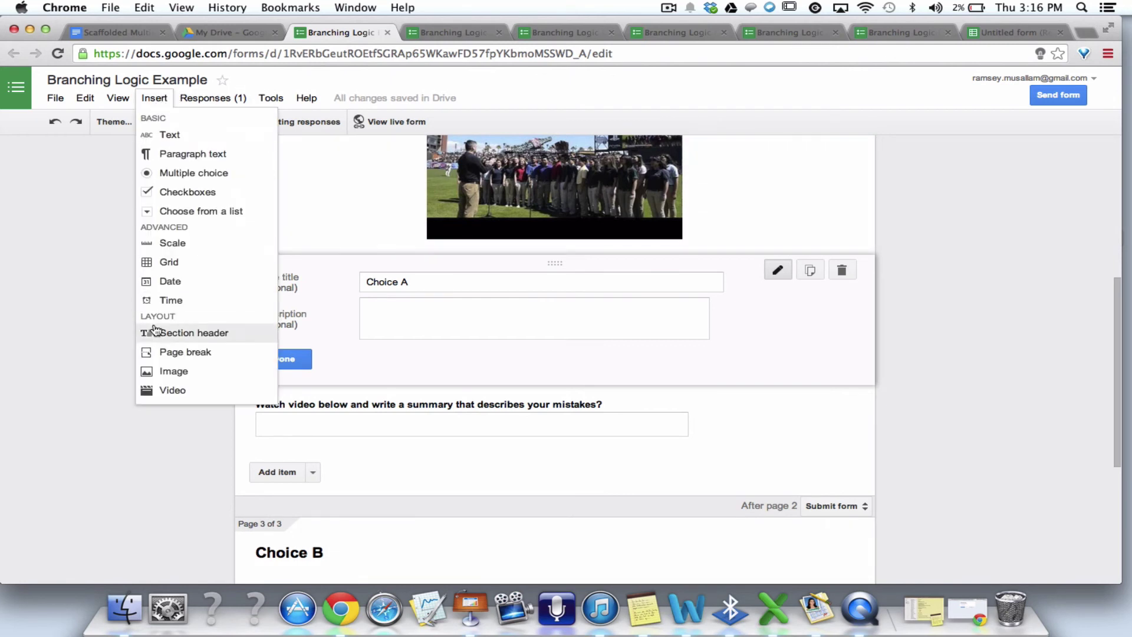
# Add a webcam snapshot image to the Choice A page after granting camera access
pyautogui.click(171, 371)
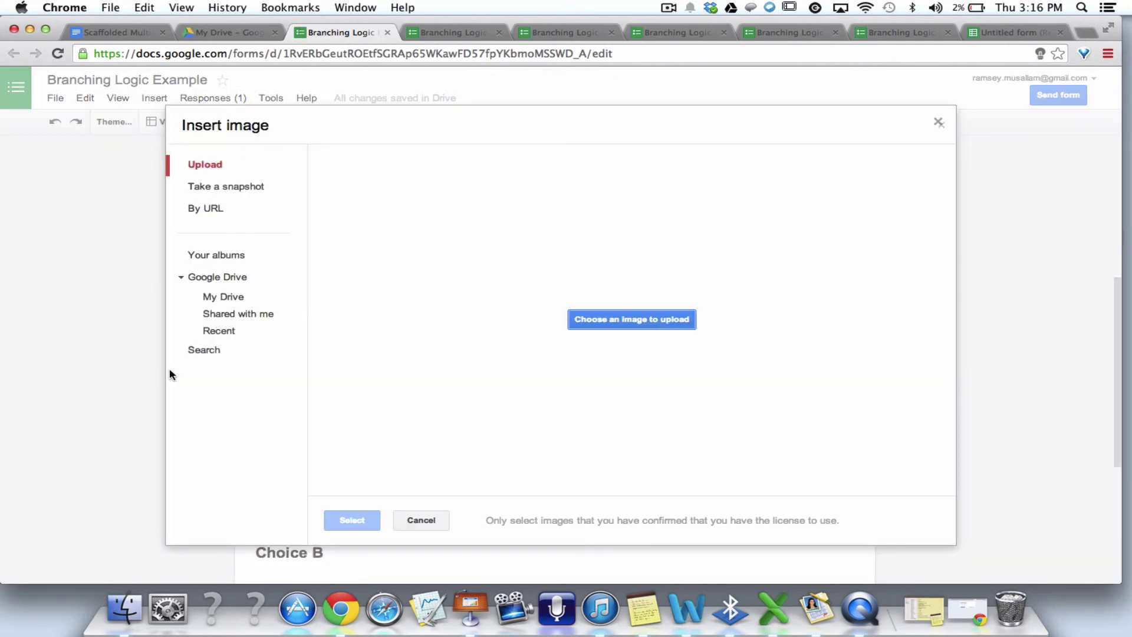
pyautogui.click(216, 209)
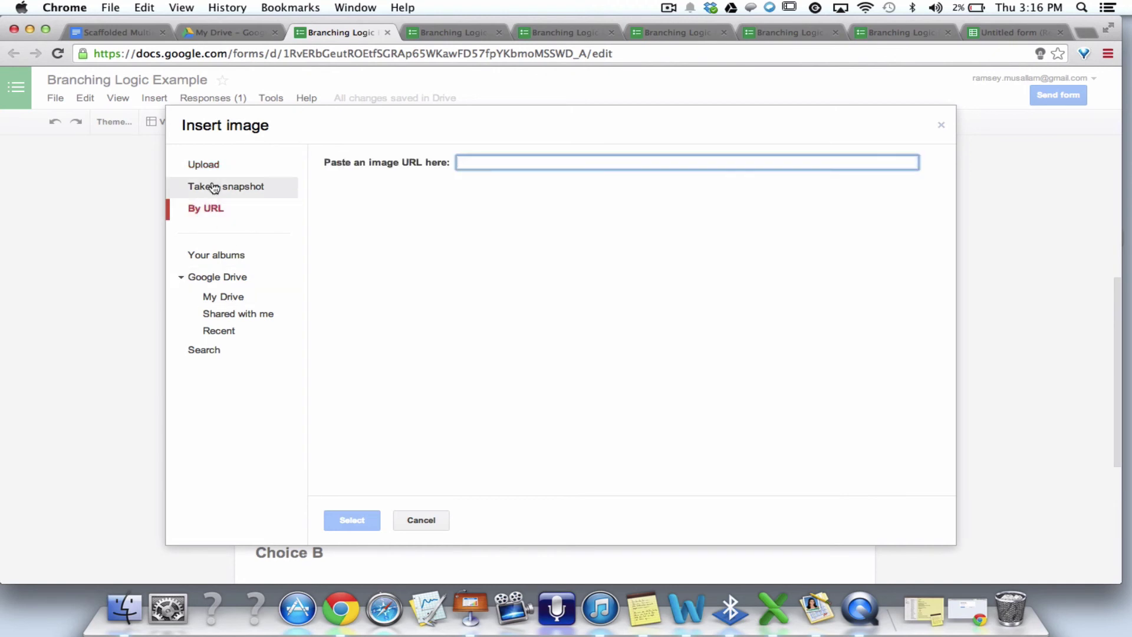
pyautogui.click(214, 188)
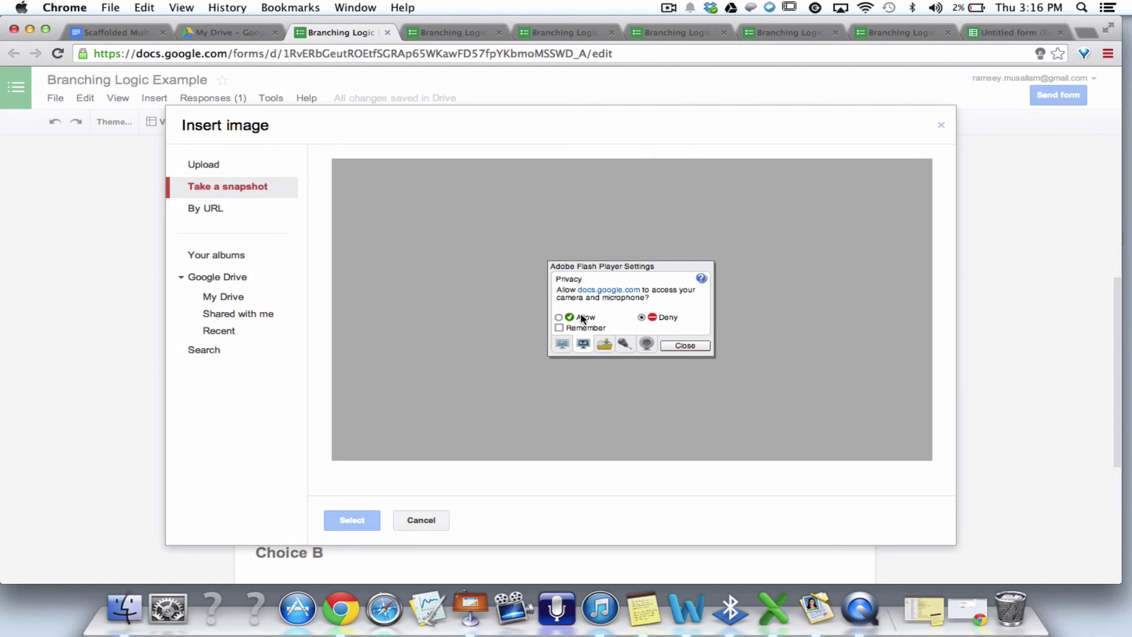
pyautogui.click(559, 318)
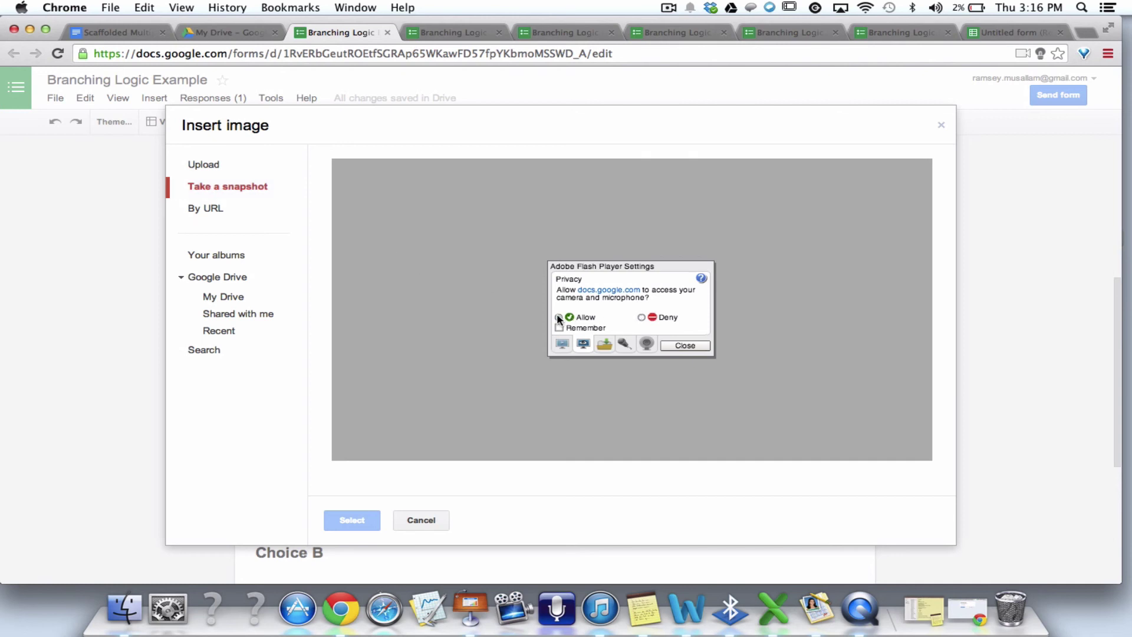
pyautogui.click(684, 345)
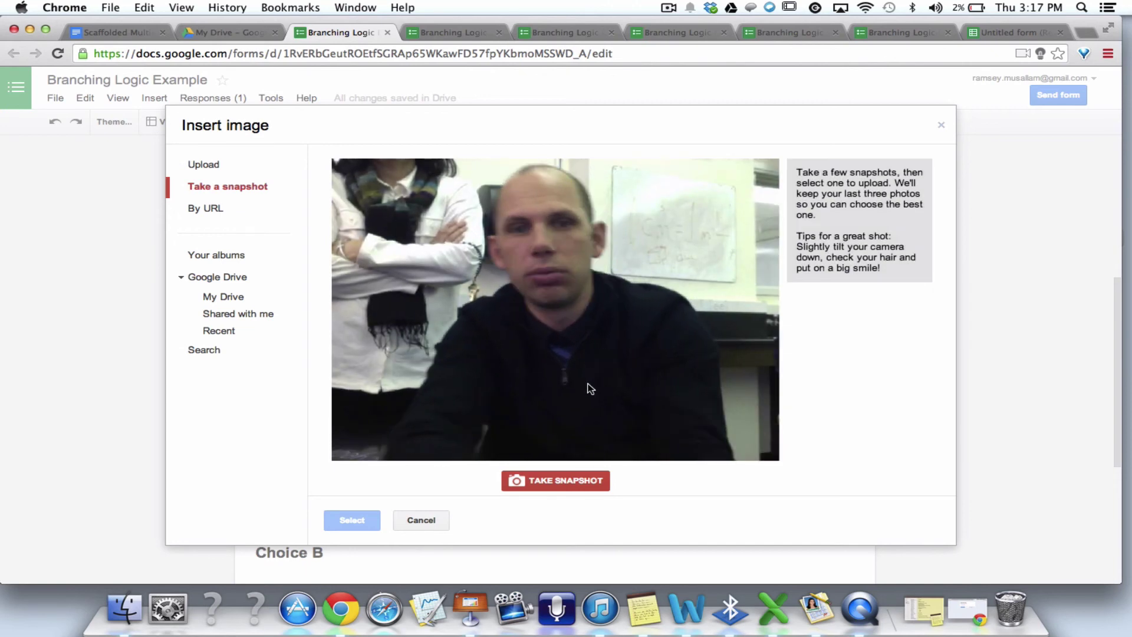
pyautogui.click(564, 482)
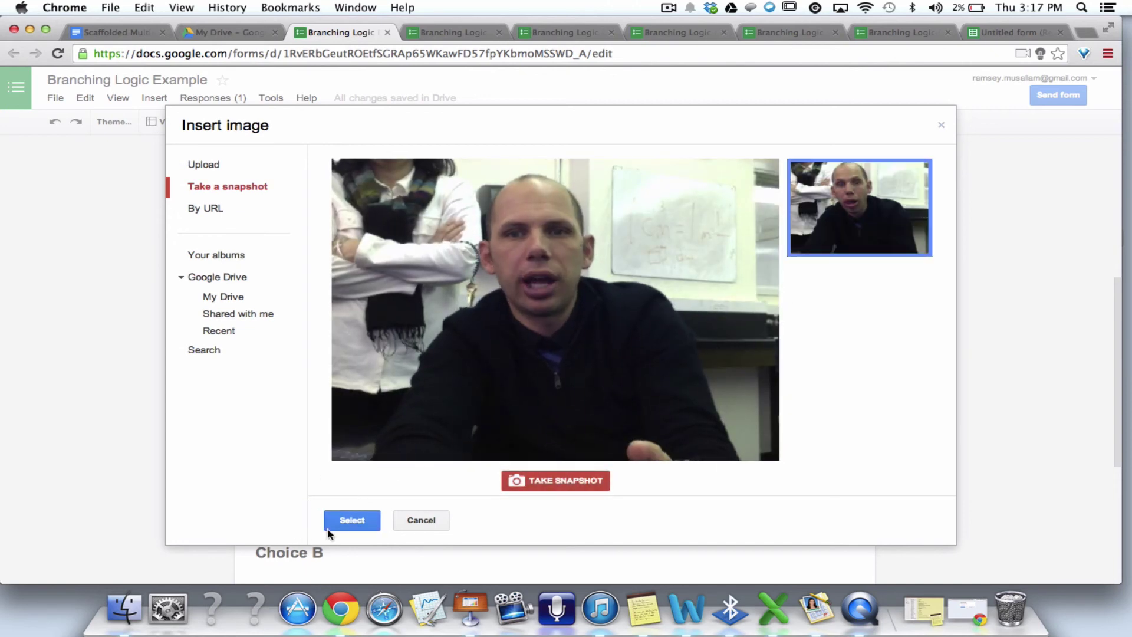
pyautogui.click(354, 520)
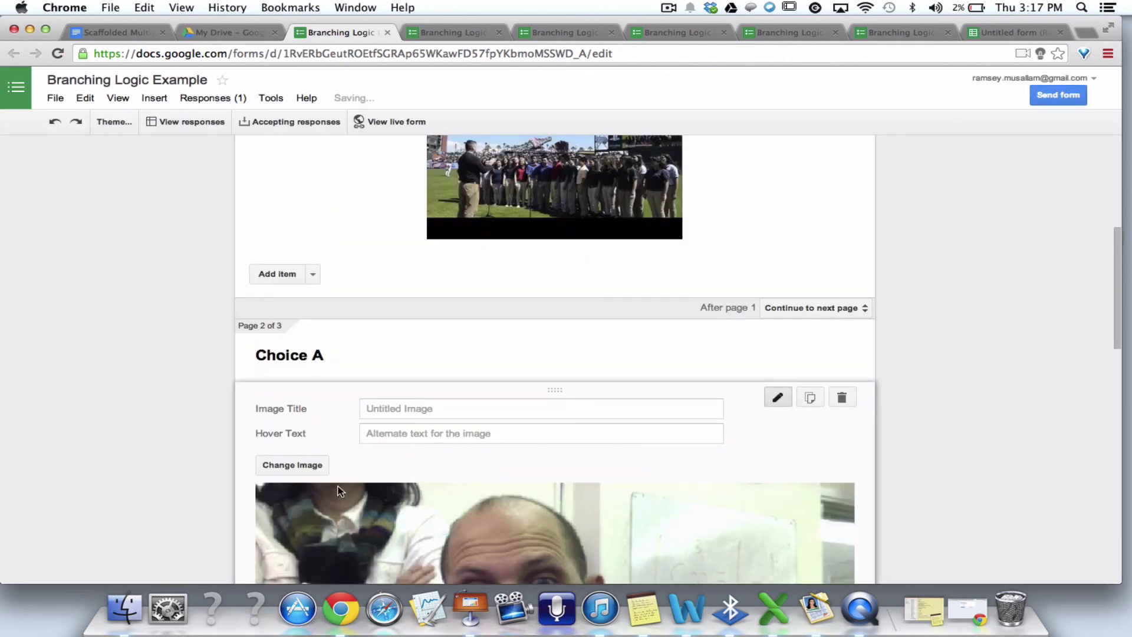
# Shrink the webcam snapshot and centre it above the video-summary question
pyautogui.scroll(-10, 339, 487)
pyautogui.scroll(3, 339, 487)
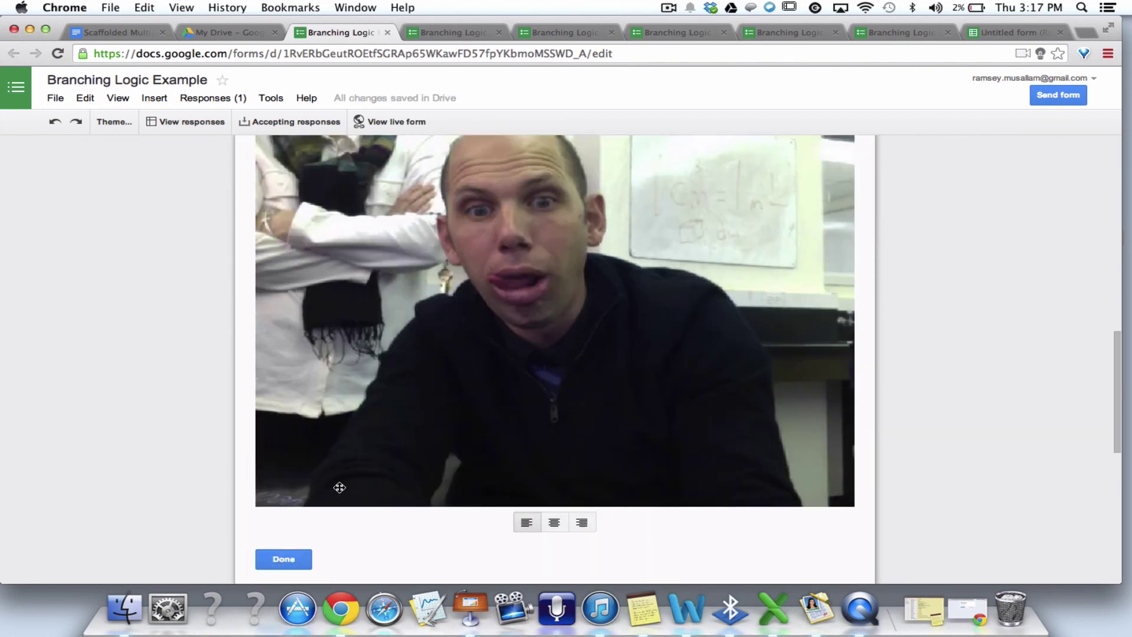
pyautogui.click(476, 395)
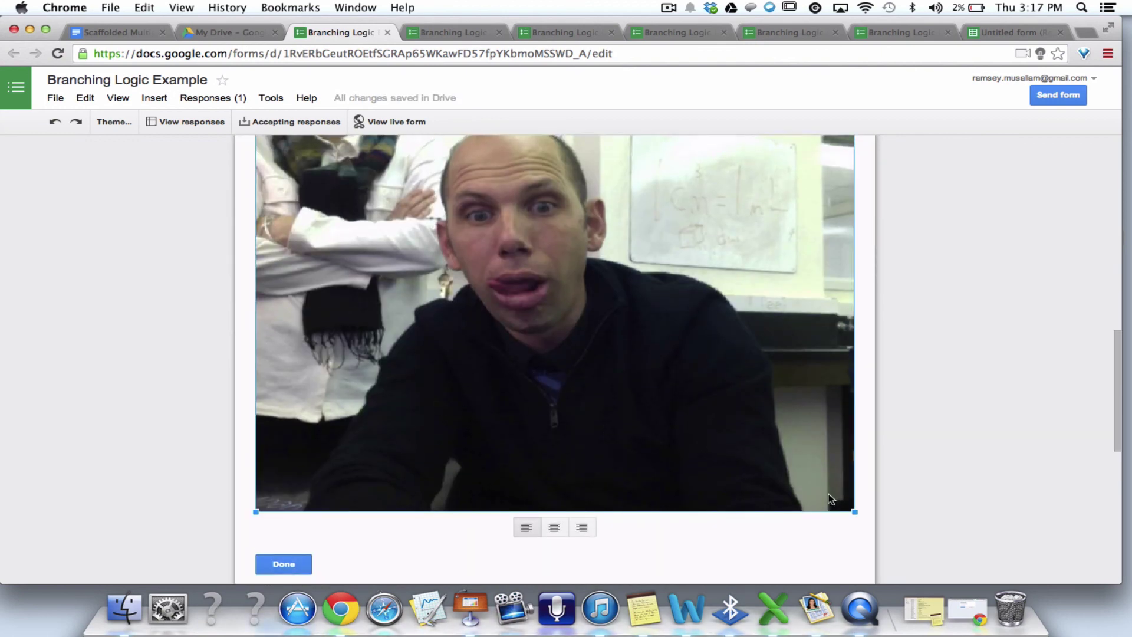
pyautogui.moveTo(854, 512); pyautogui.dragTo(733, 409)
pyautogui.click(476, 424)
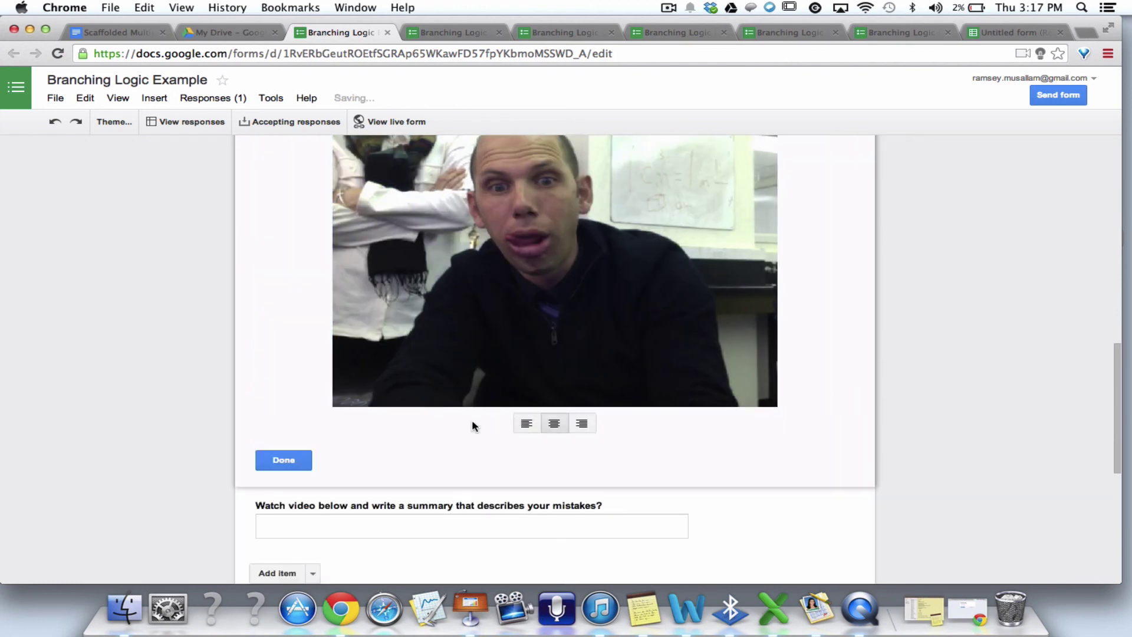